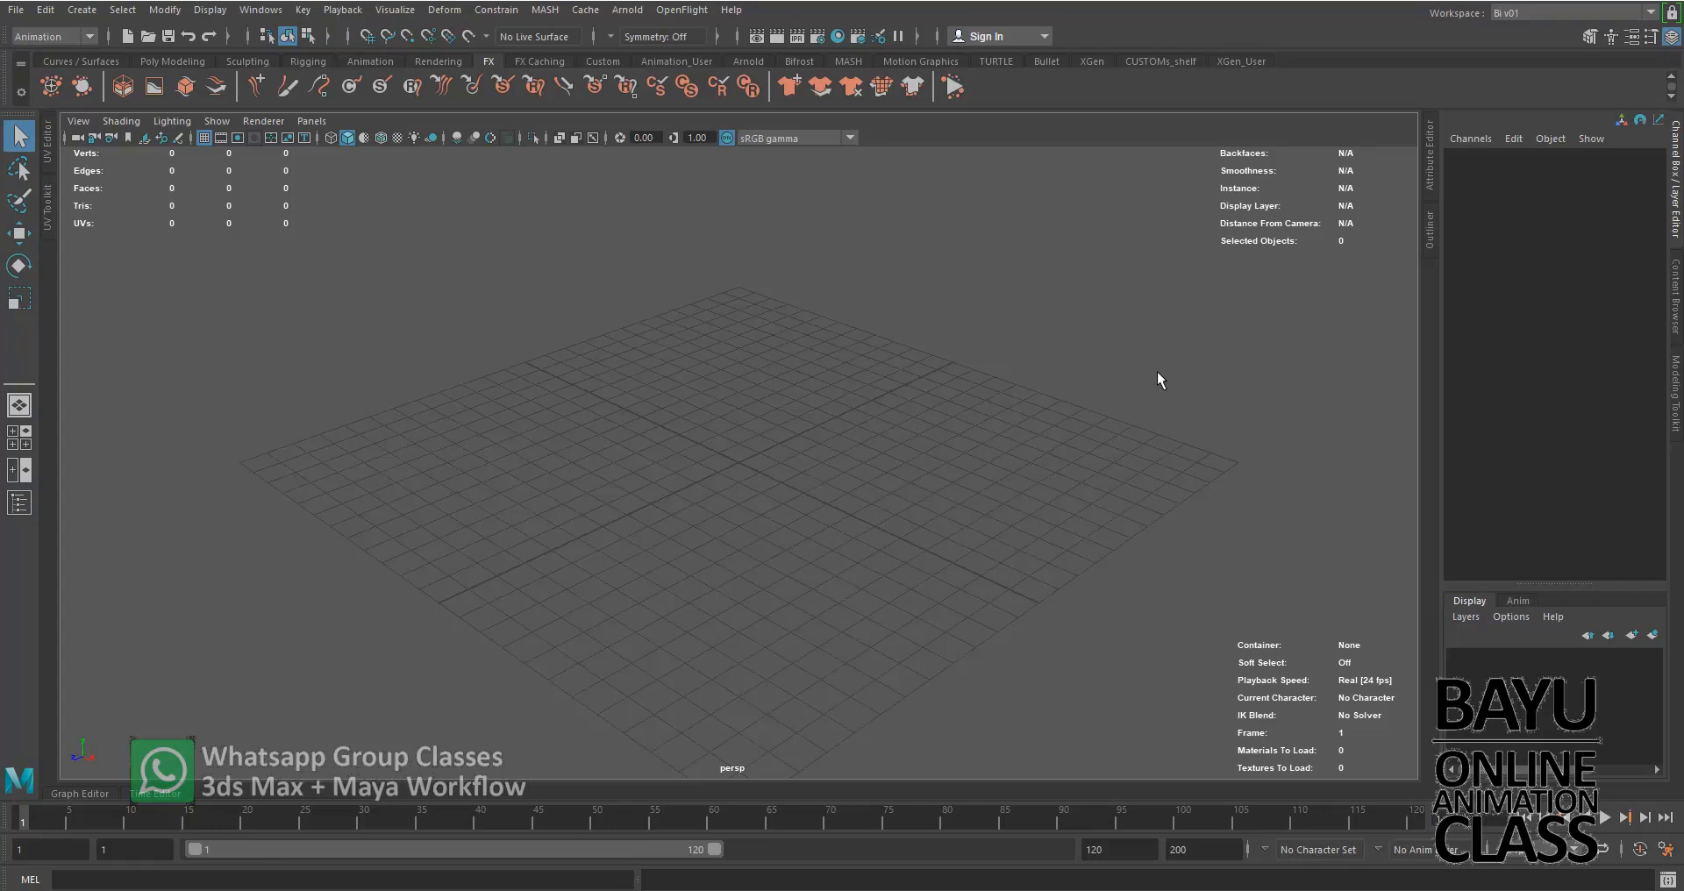
Open the scene TF_Alice_torsoCtlr_200620v01.mb from the _TWINS_fams folder, discarding the untitled scene's changes and accepting the student version notice.
{"action": "left_click", "coordinate": [18, 10]}
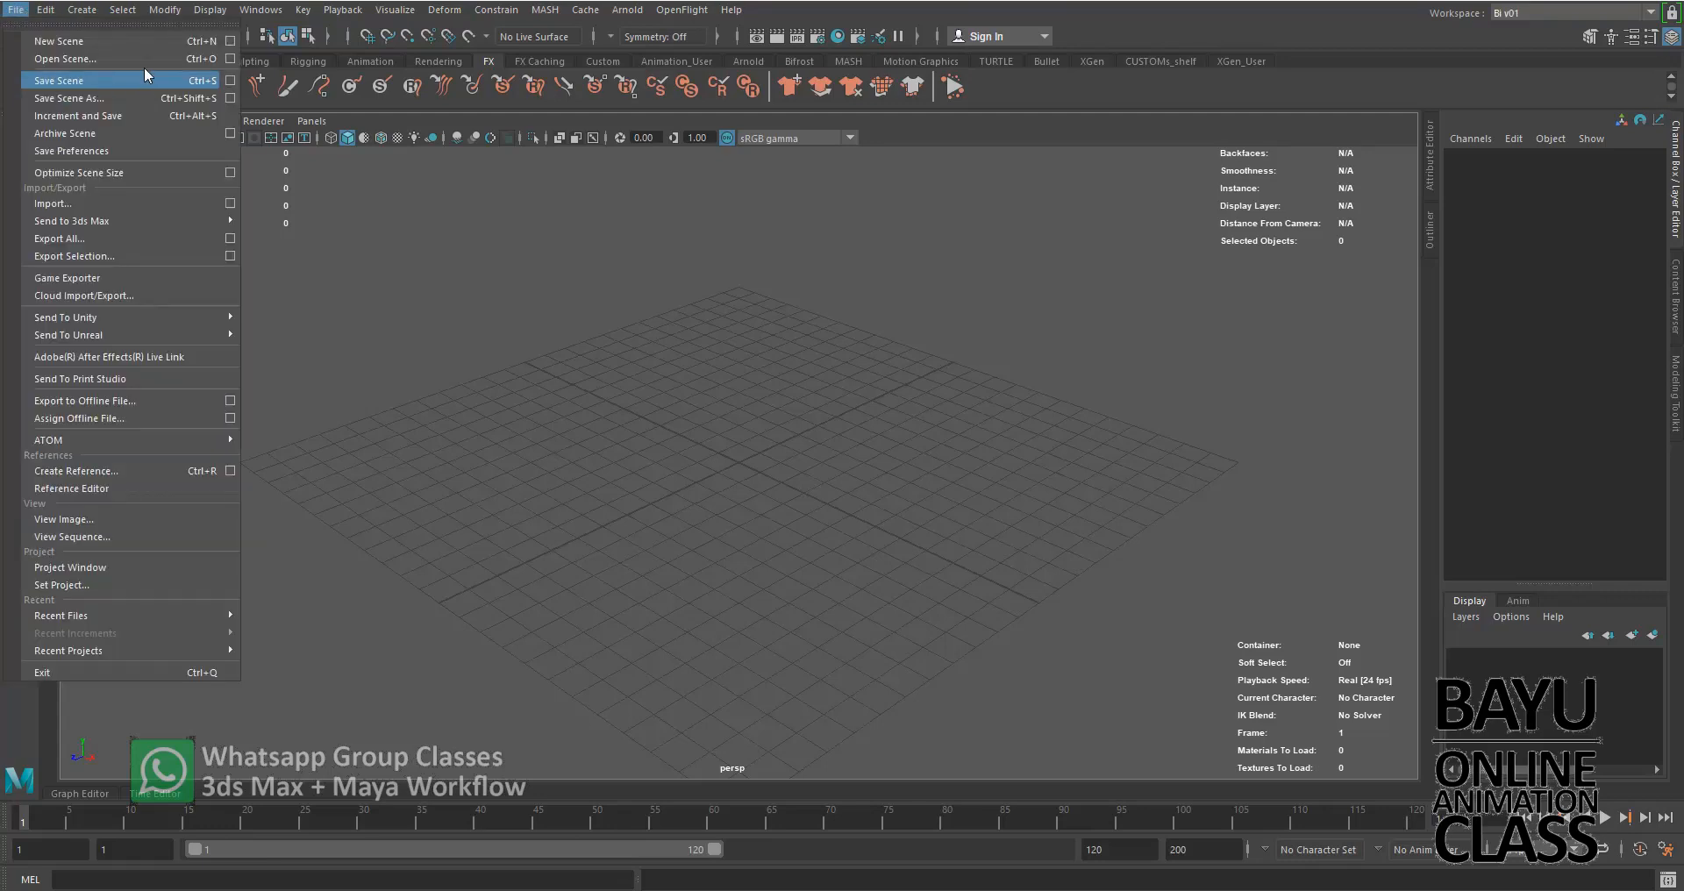
{"action": "left_click", "coordinate": [84, 61]}
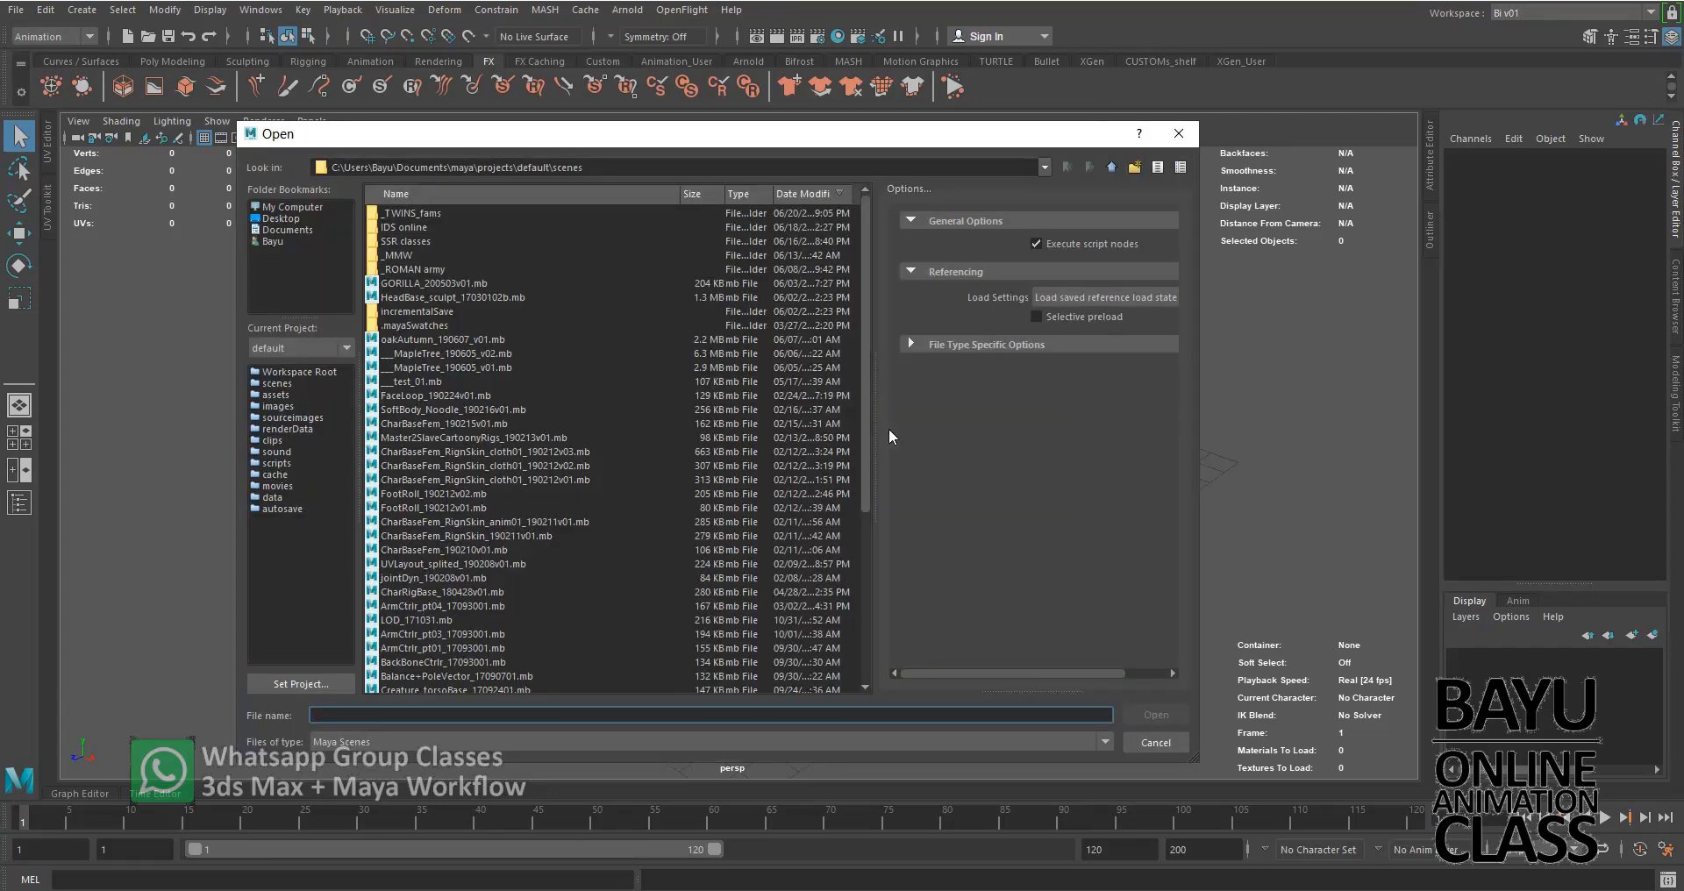
{"action": "double_click", "coordinate": [427, 213]}
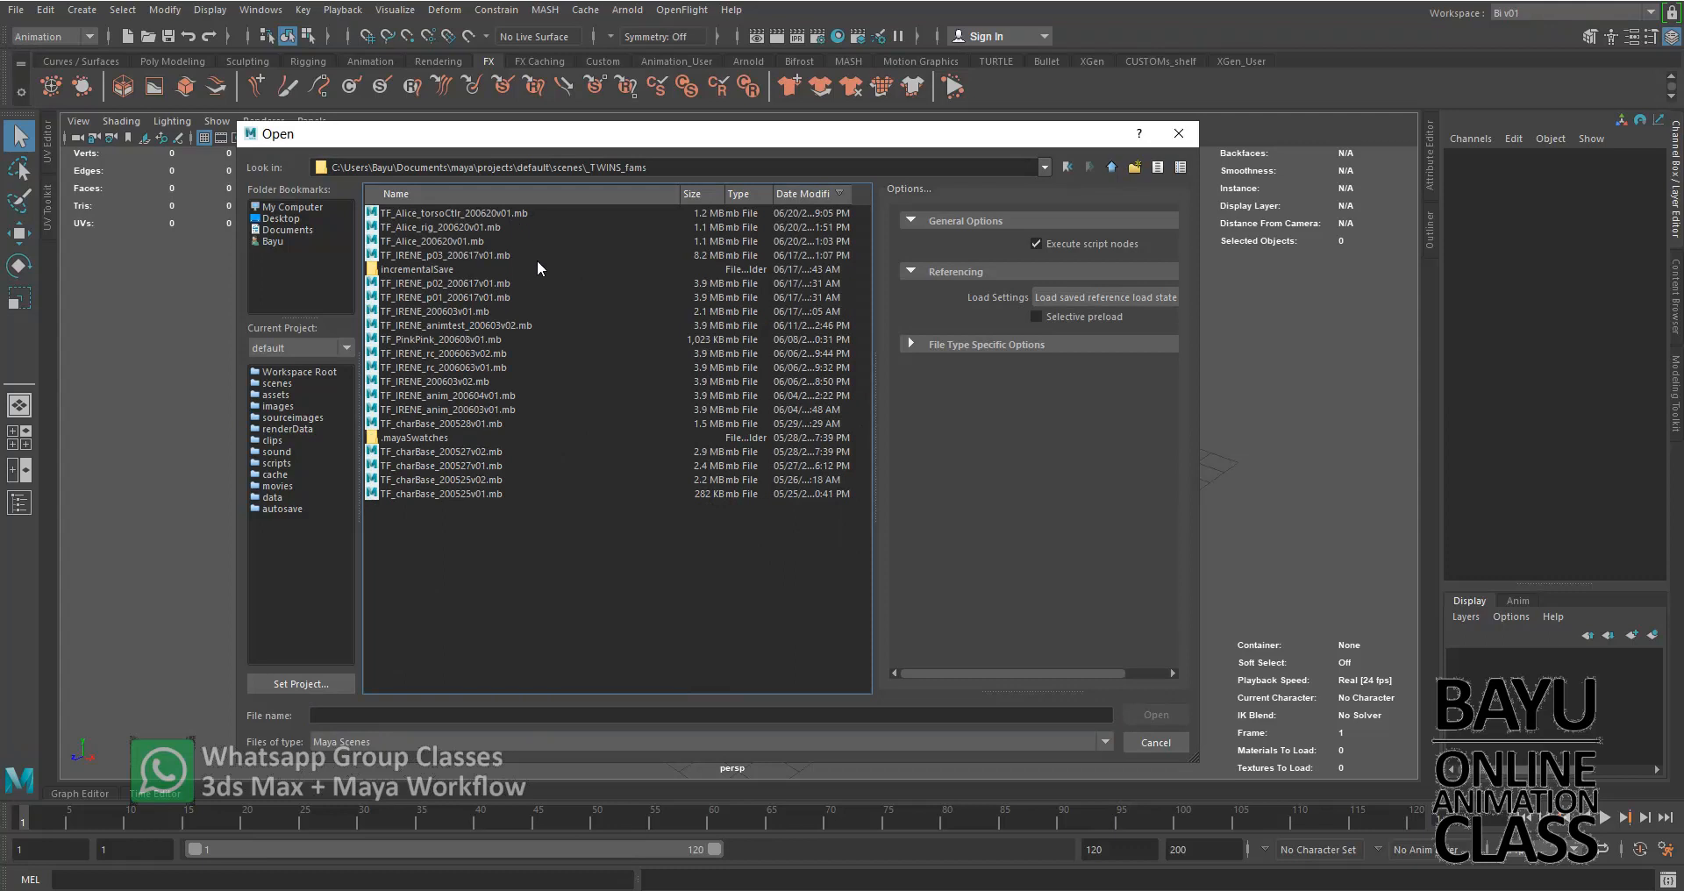
{"action": "left_click", "coordinate": [489, 215]}
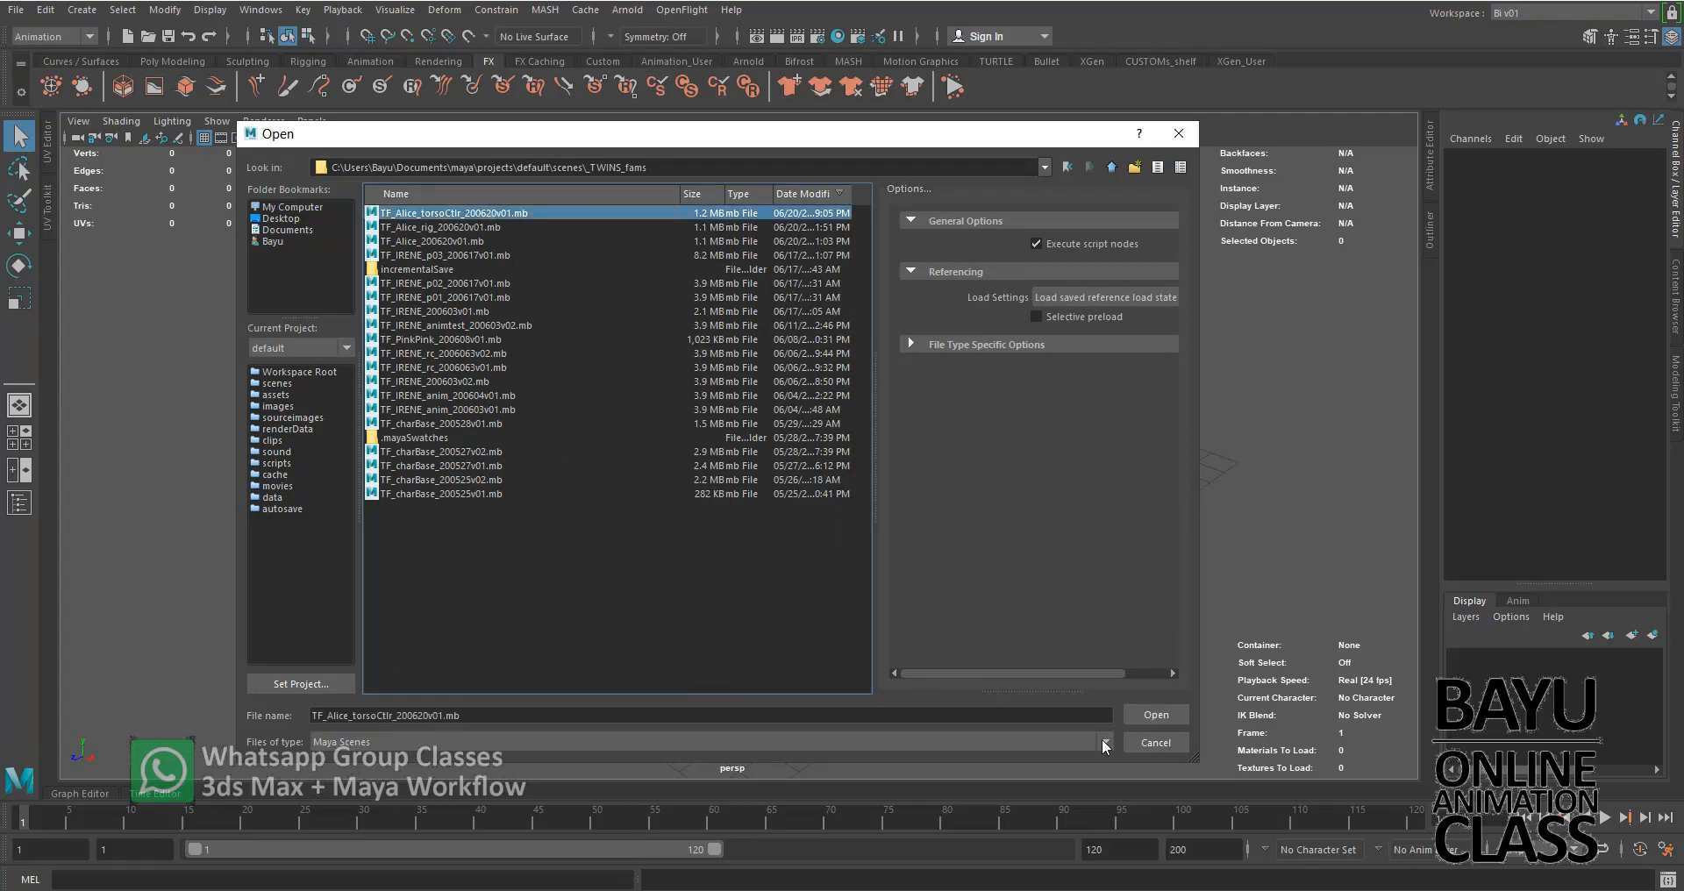
{"action": "left_click", "coordinate": [1154, 714]}
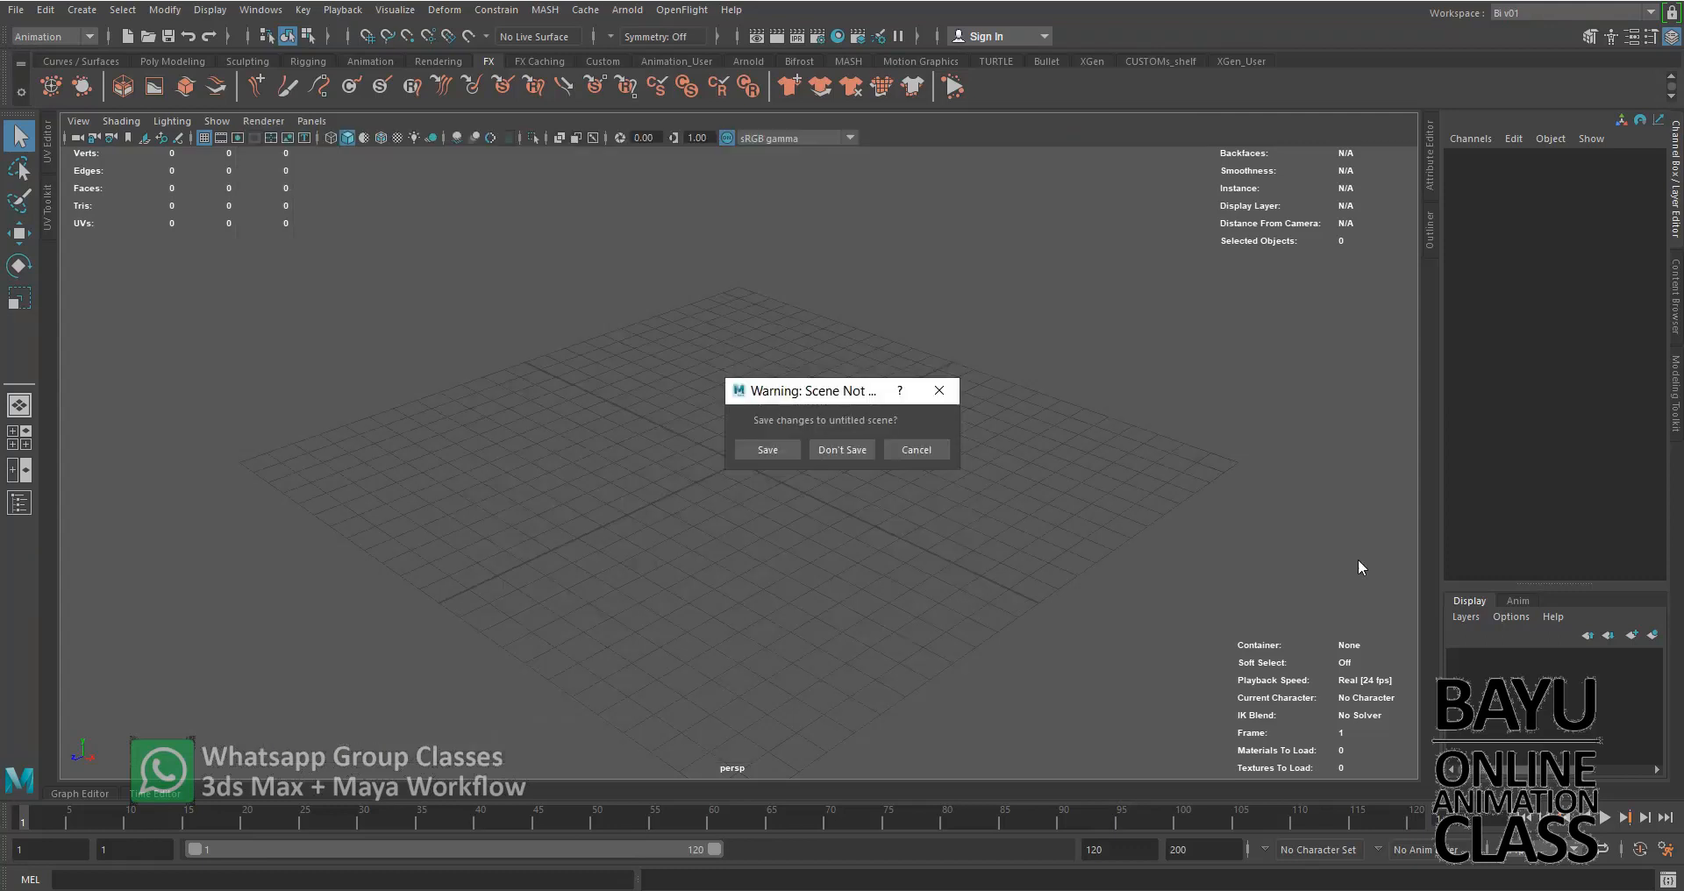
{"action": "left_click", "coordinate": [834, 451]}
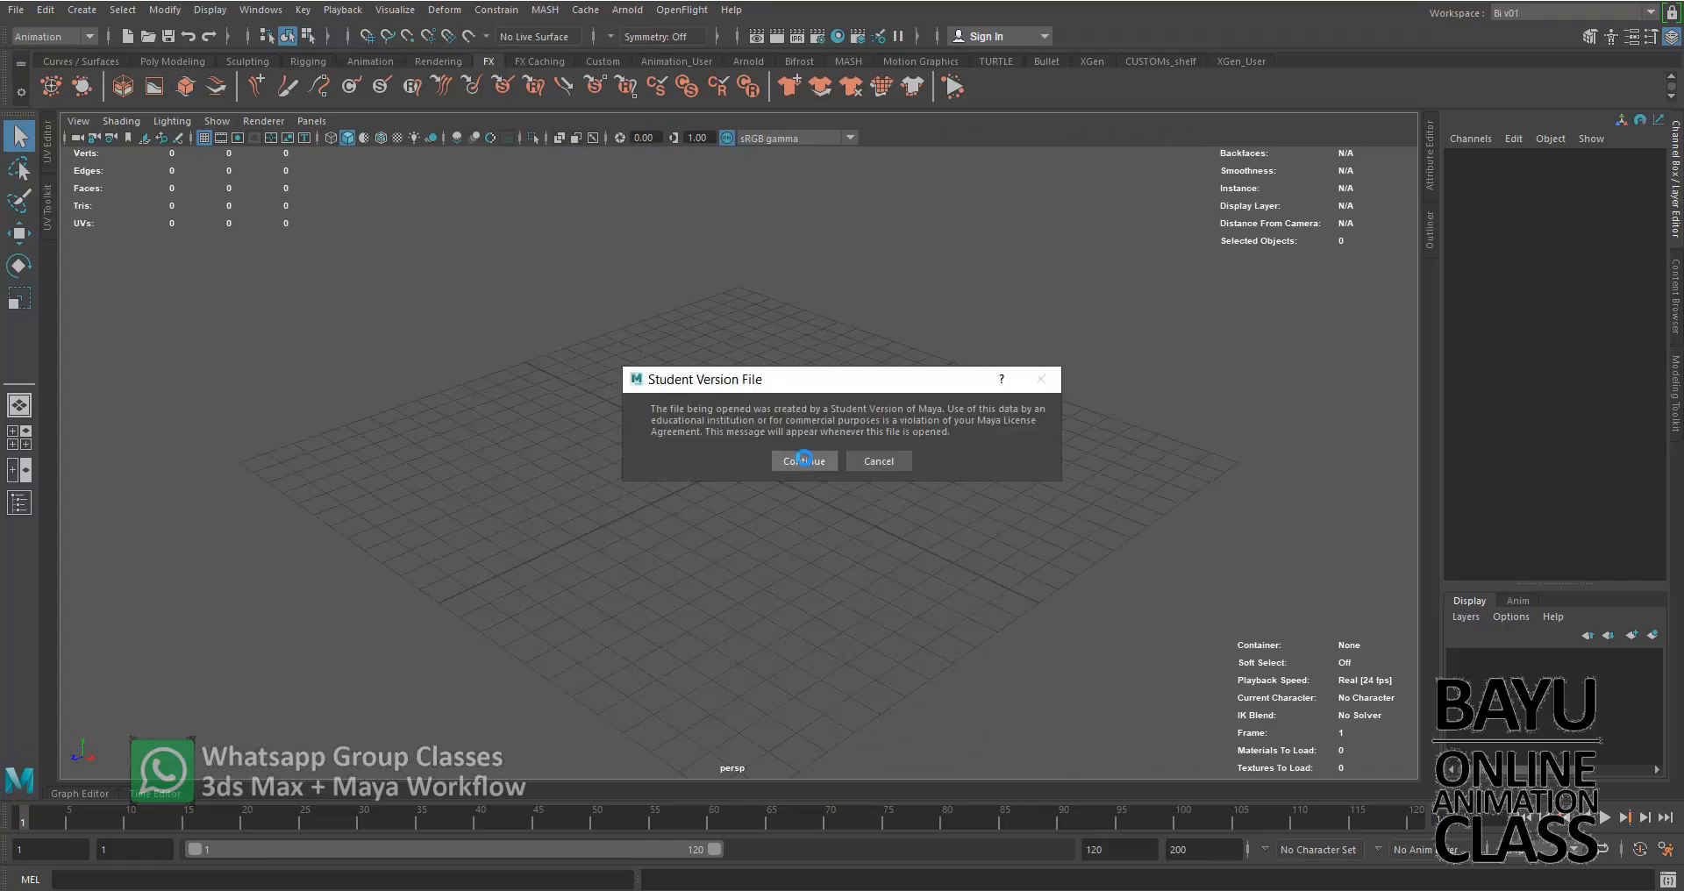
{"action": "left_click", "coordinate": [802, 461]}
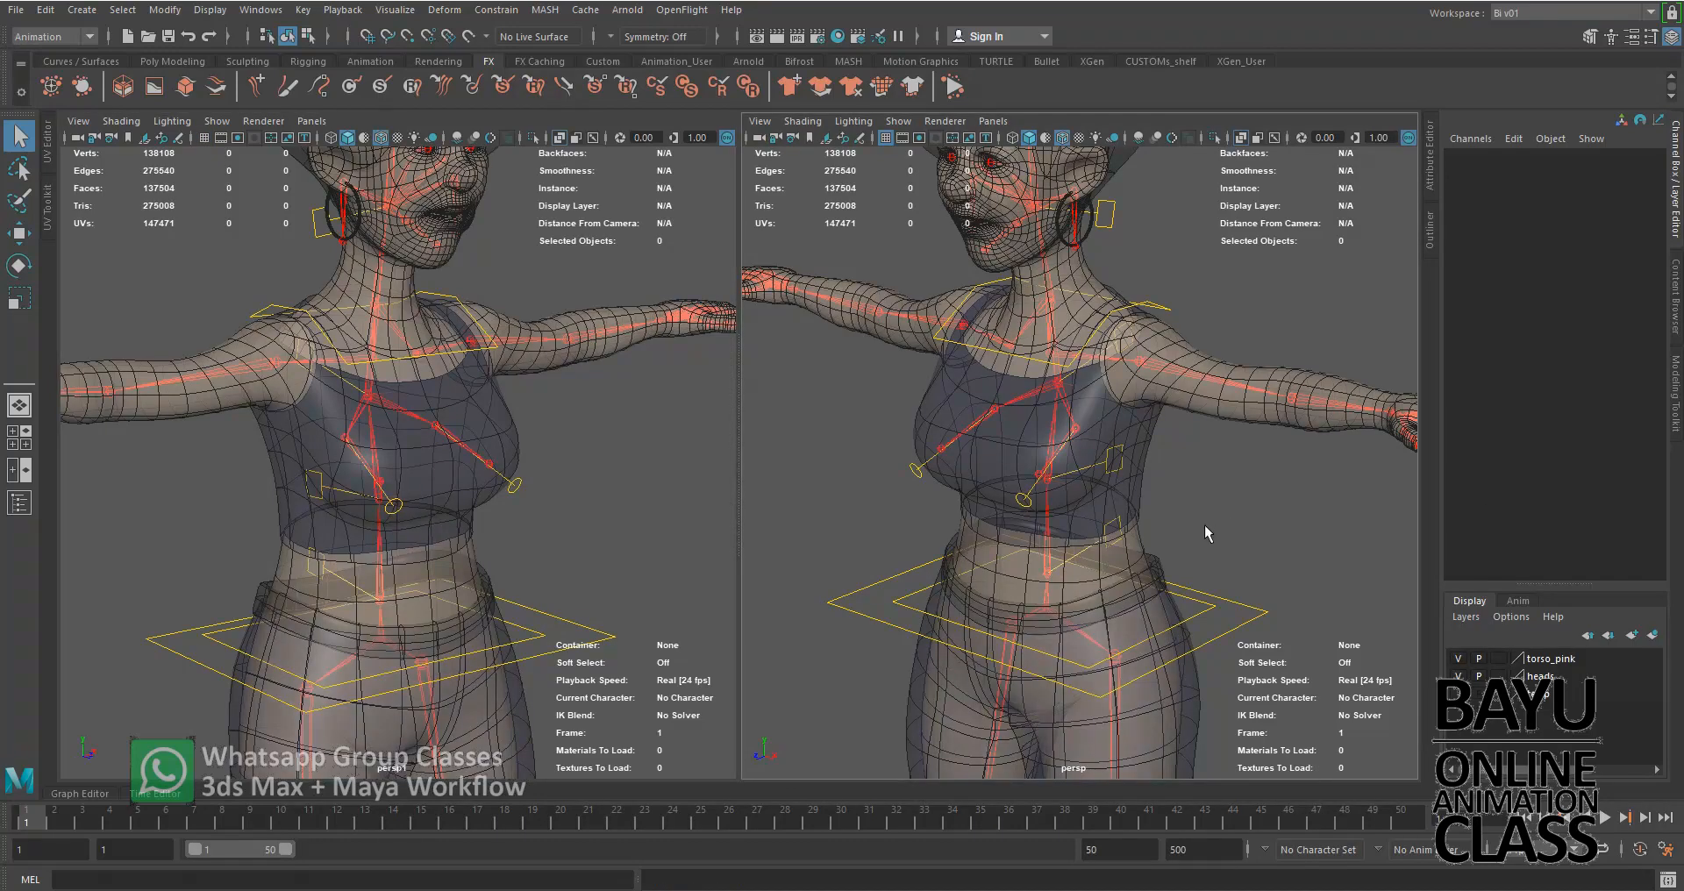
Enlarge the perspective view to a single pane and examine the character's legs, shoes and ground control curve.
{"action": "key", "text": "space"}
{"action": "scroll", "coordinate": [777, 549], "scroll_direction": "down", "scroll_amount": 5}
{"action": "middle_click_drag", "start_coordinate": [824, 620], "coordinate": [800, 381], "text": "alt"}
{"action": "scroll", "coordinate": [800, 381], "scroll_direction": "down", "scroll_amount": 1}
{"action": "middle_click_drag", "start_coordinate": [851, 591], "coordinate": [828, 289], "text": "alt"}
{"action": "mouse_move", "coordinate": [864, 480]}
{"action": "left_mouse_down", "text": "alt"}
{"action": "mouse_move", "coordinate": [707, 459]}
{"action": "mouse_move", "coordinate": [883, 477]}
{"action": "mouse_move", "coordinate": [851, 460]}
{"action": "left_mouse_up", "text": "alt"}
{"action": "middle_click_drag", "start_coordinate": [908, 546], "coordinate": [893, 496], "text": "alt"}
{"action": "mouse_move", "coordinate": [903, 533]}
{"action": "left_mouse_down", "text": "alt"}
{"action": "mouse_move", "coordinate": [865, 538]}
{"action": "mouse_move", "coordinate": [879, 537]}
{"action": "left_mouse_up", "text": "alt"}
{"action": "scroll", "coordinate": [879, 538], "scroll_direction": "up", "scroll_amount": 3}
{"action": "scroll", "coordinate": [945, 531], "scroll_direction": "down", "scroll_amount": 3}
{"action": "left_click_drag", "start_coordinate": [913, 430], "coordinate": [930, 470], "text": "alt"}
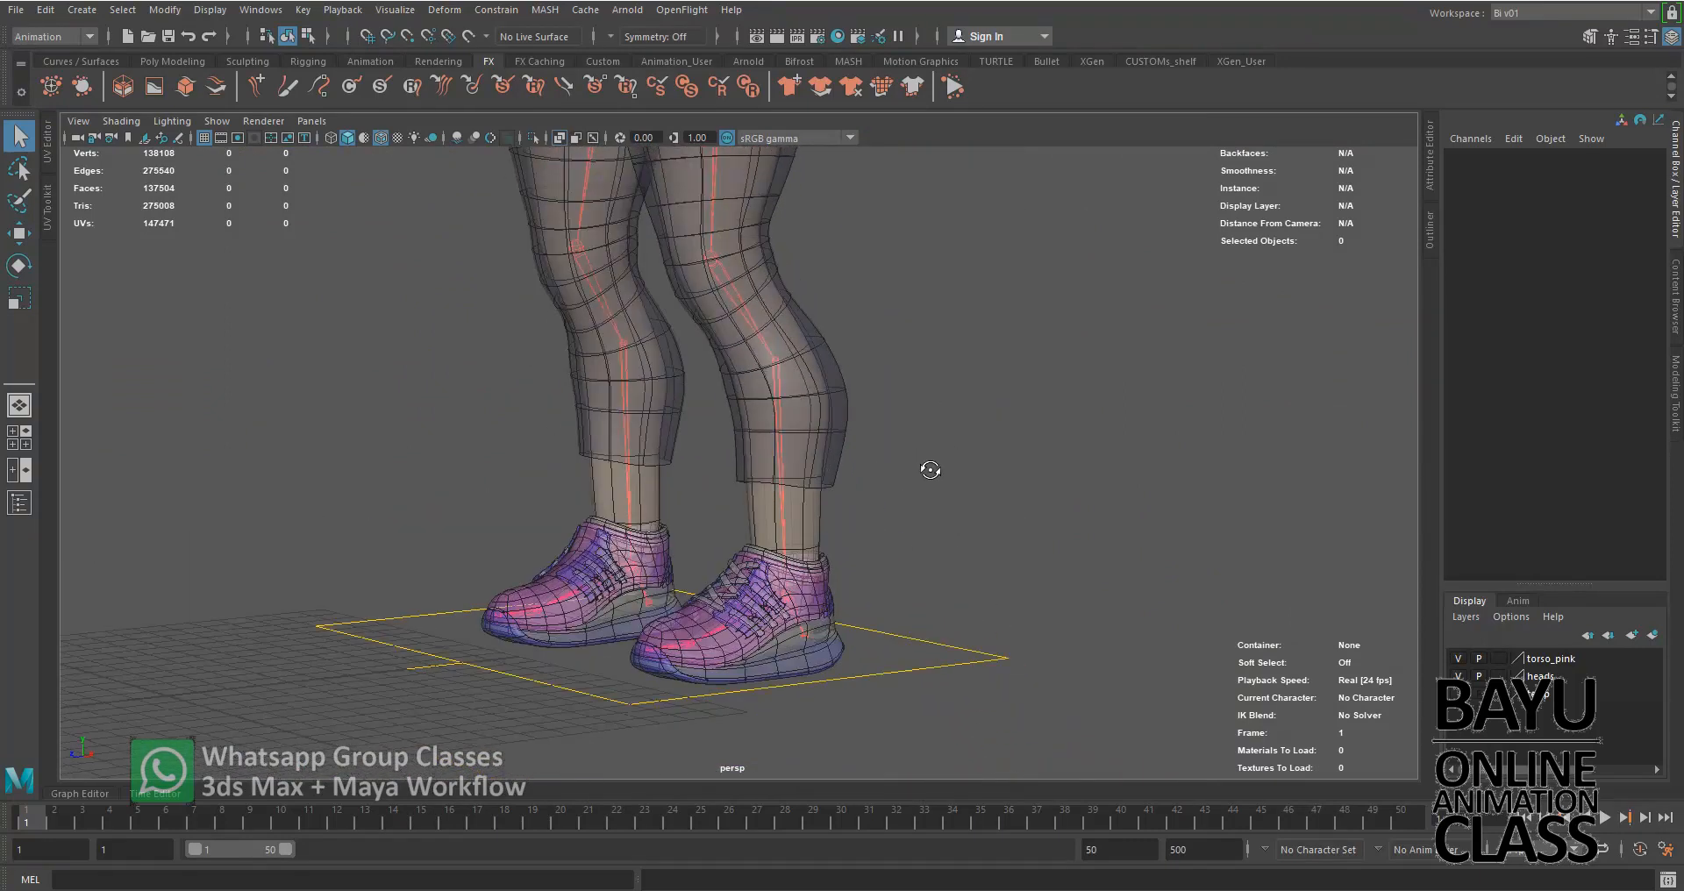
{"action": "middle_click_drag", "start_coordinate": [951, 413], "coordinate": [982, 563], "text": "alt"}
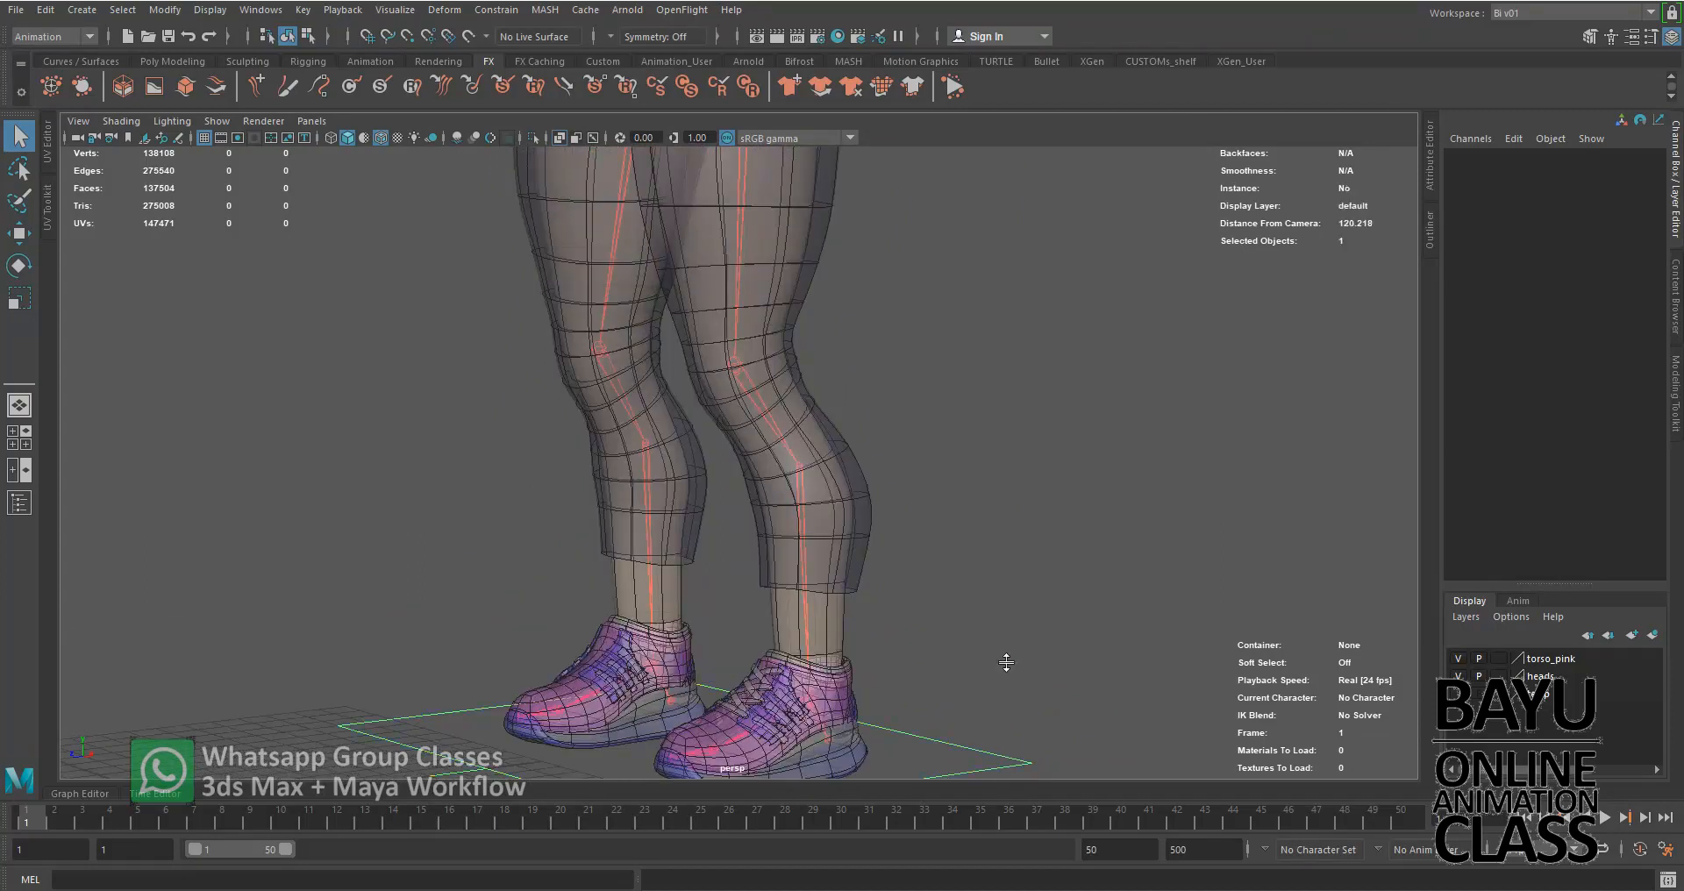
{"action": "left_click", "coordinate": [1004, 756]}
{"action": "key", "text": "f"}
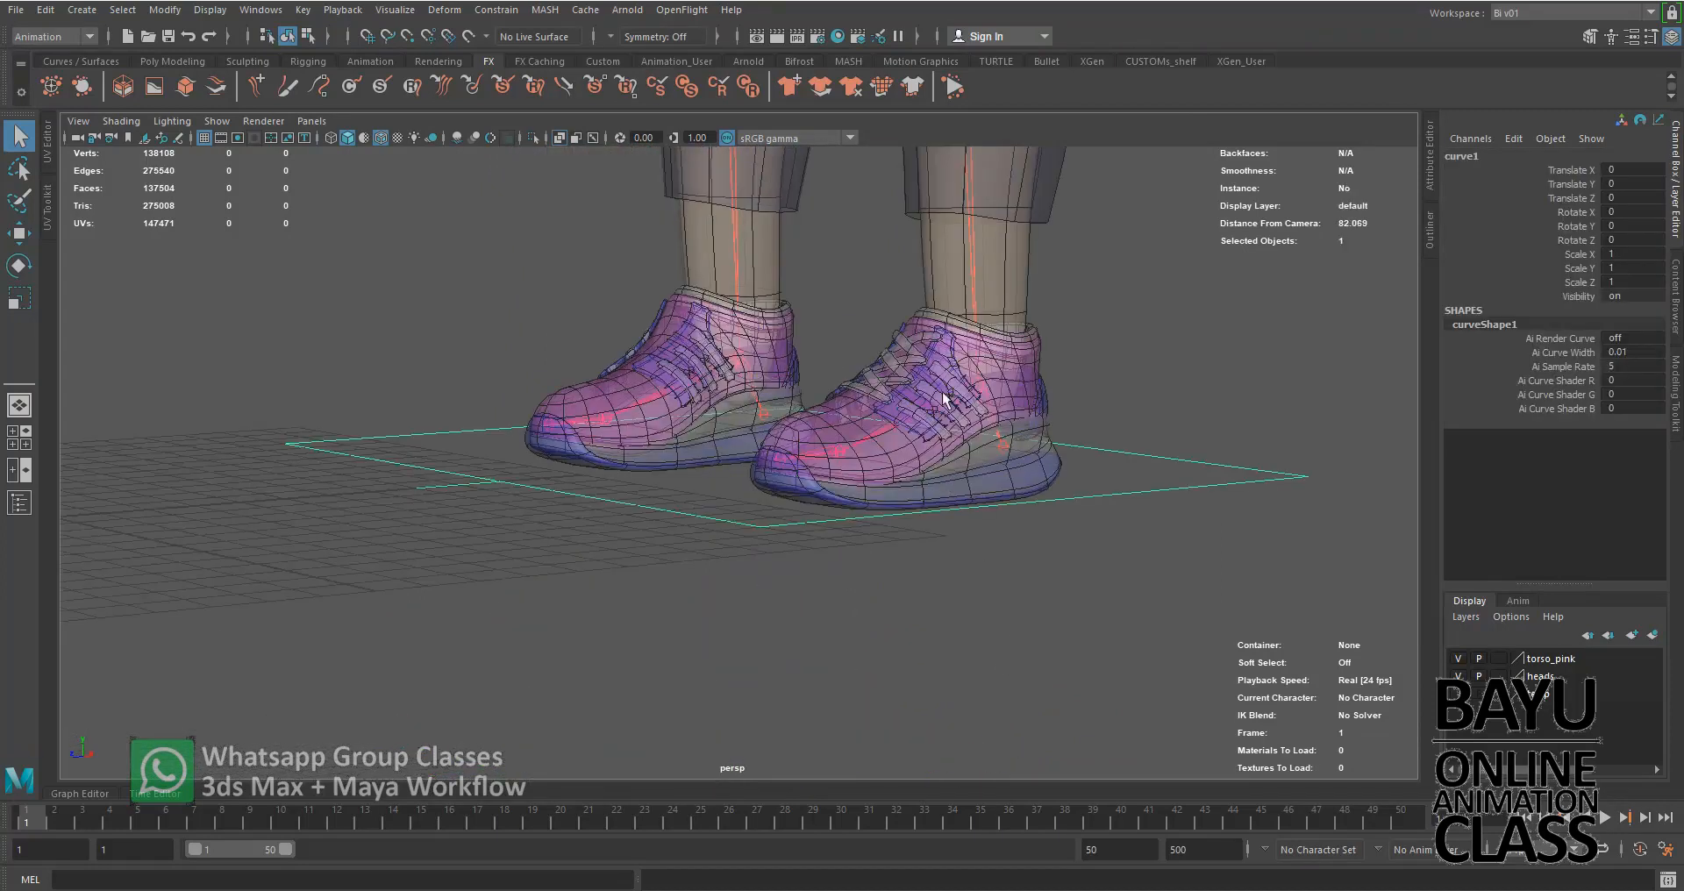
{"action": "middle_click_drag", "start_coordinate": [936, 317], "coordinate": [884, 517], "text": "alt"}
{"action": "scroll", "coordinate": [884, 517], "scroll_direction": "down", "scroll_amount": 6}
{"action": "middle_click_drag", "start_coordinate": [887, 394], "coordinate": [877, 520], "text": "alt"}
{"action": "left_click_drag", "start_coordinate": [878, 519], "coordinate": [902, 501], "text": "alt"}
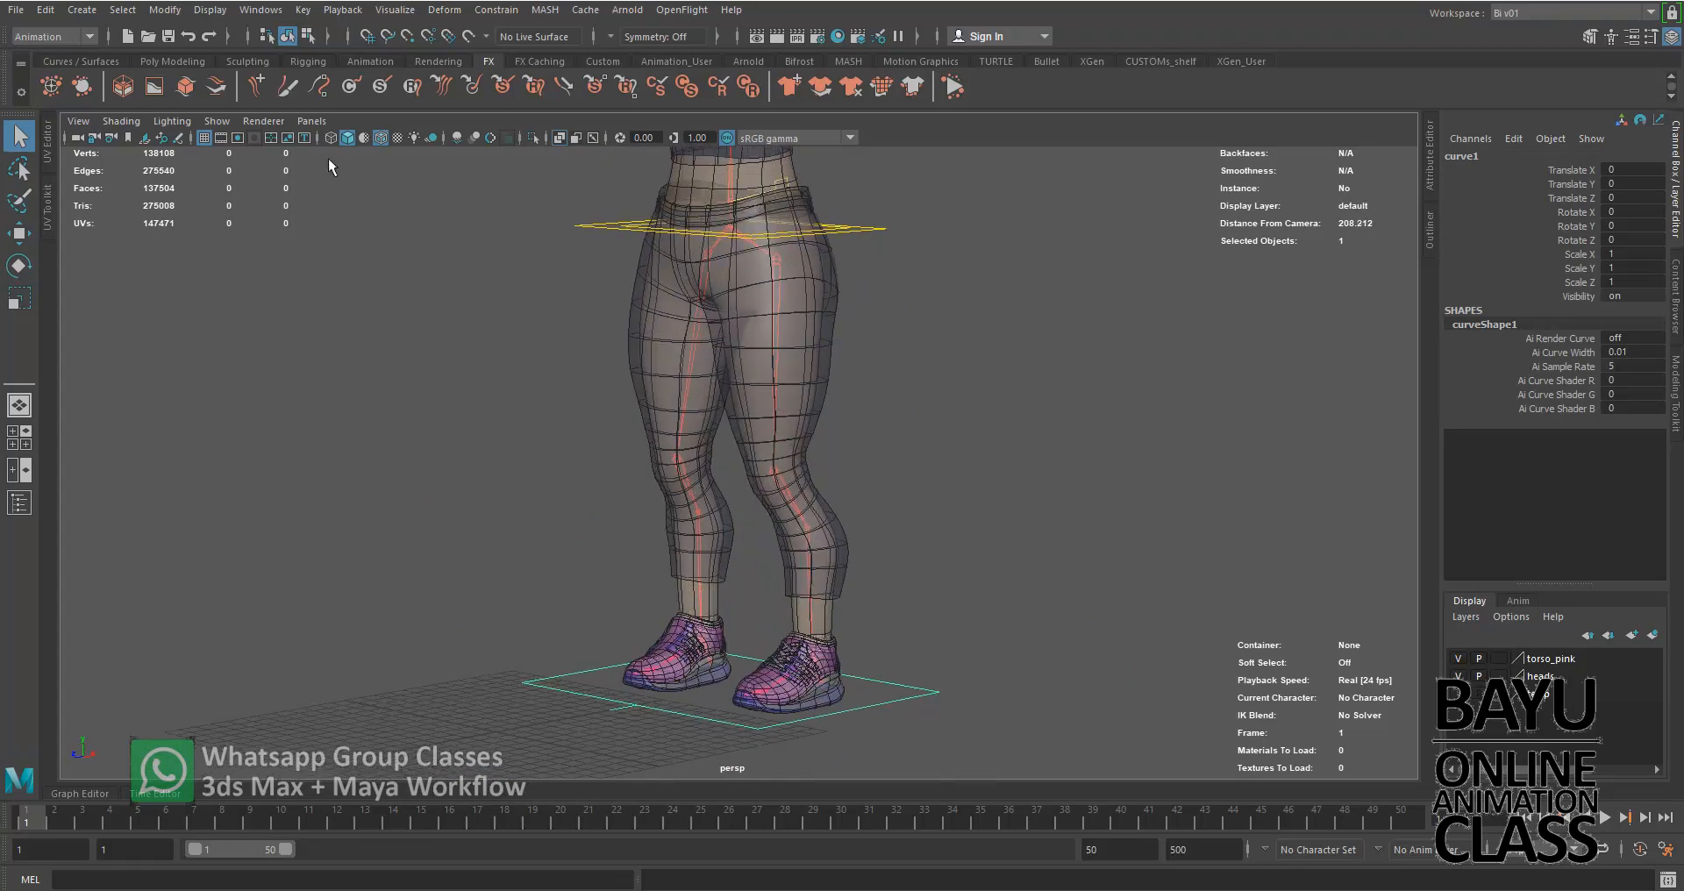
Hide polygons in the viewport and inspect the leg joint chains.
{"action": "left_click", "coordinate": [214, 124]}
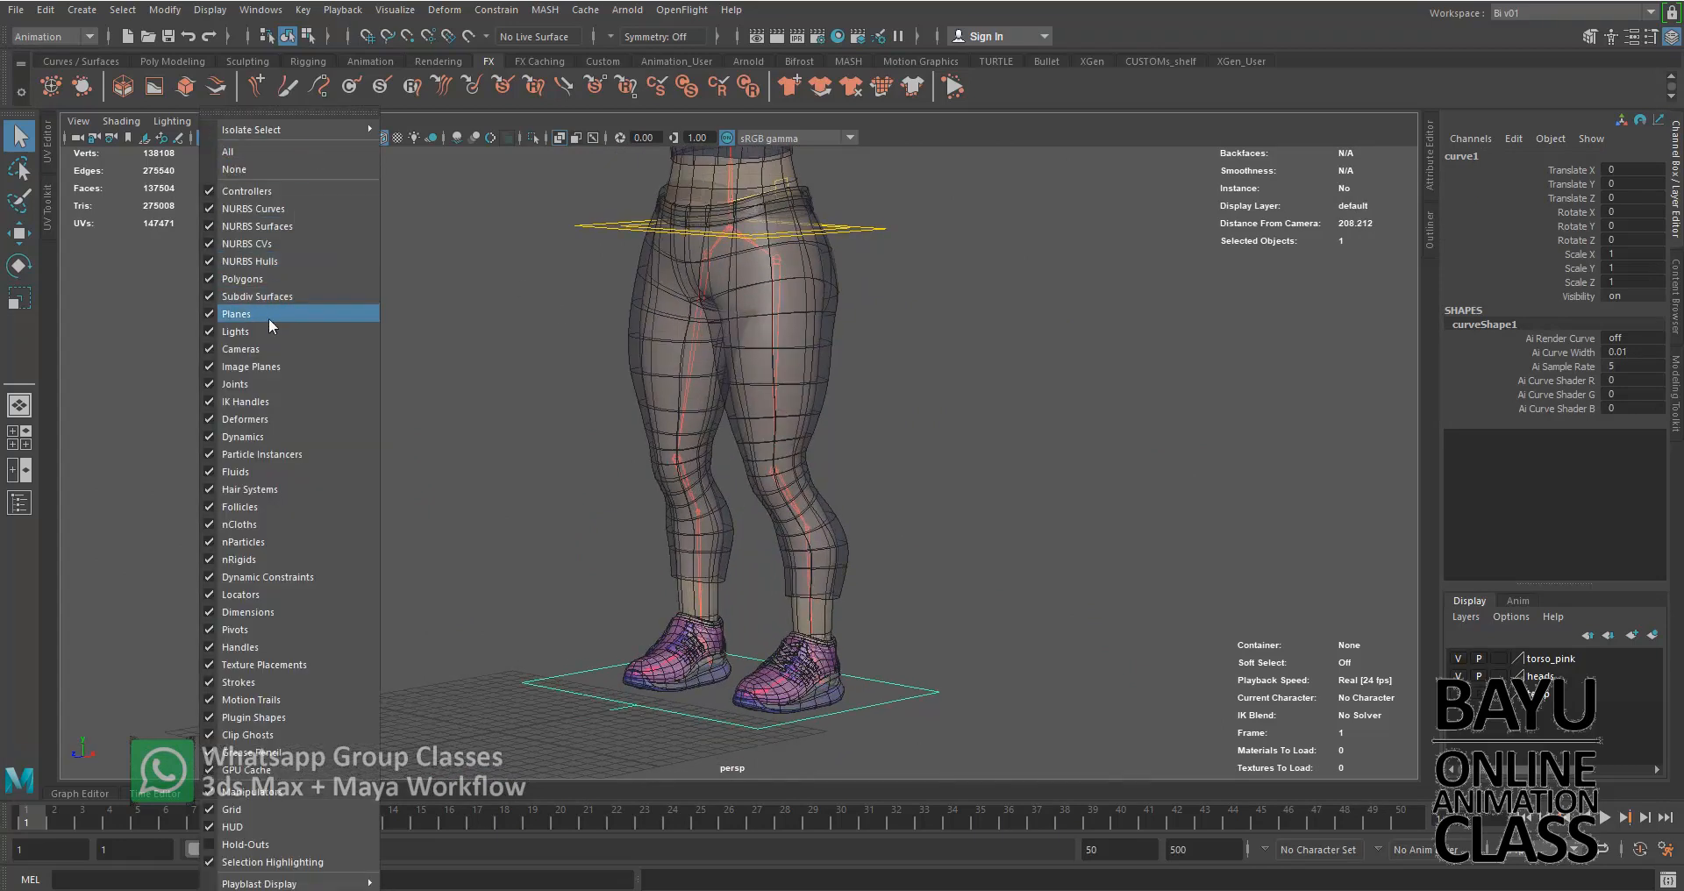
{"action": "left_click", "coordinate": [260, 277]}
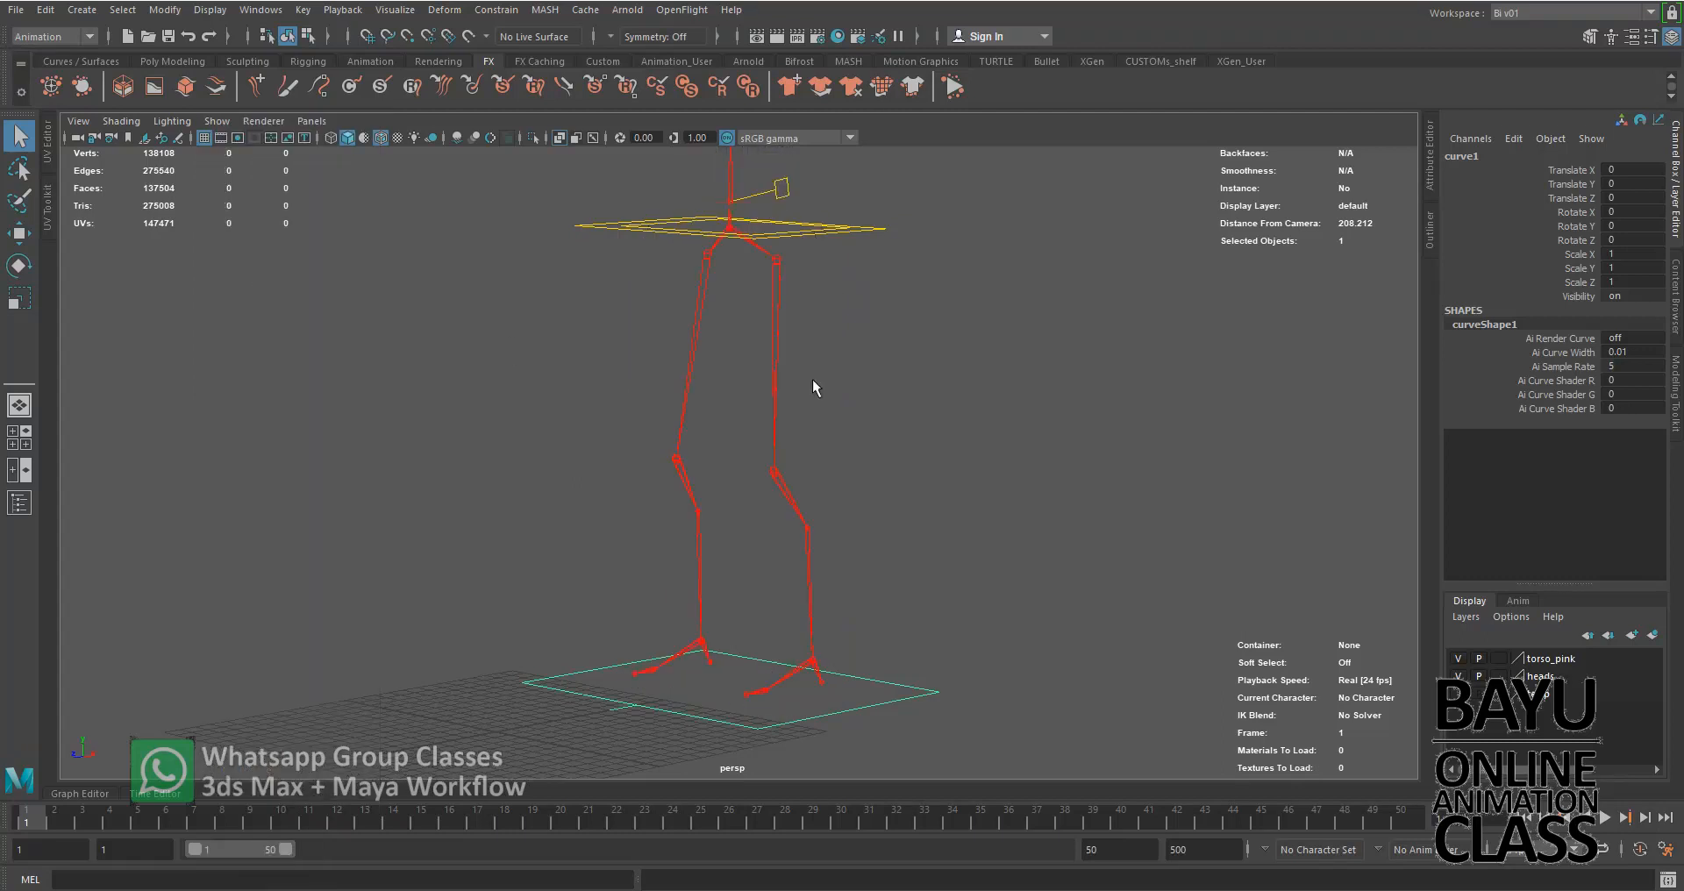
{"action": "left_click", "coordinate": [914, 401]}
{"action": "left_click_drag", "start_coordinate": [688, 421], "coordinate": [831, 455], "text": "alt"}
{"action": "left_click", "coordinate": [817, 518]}
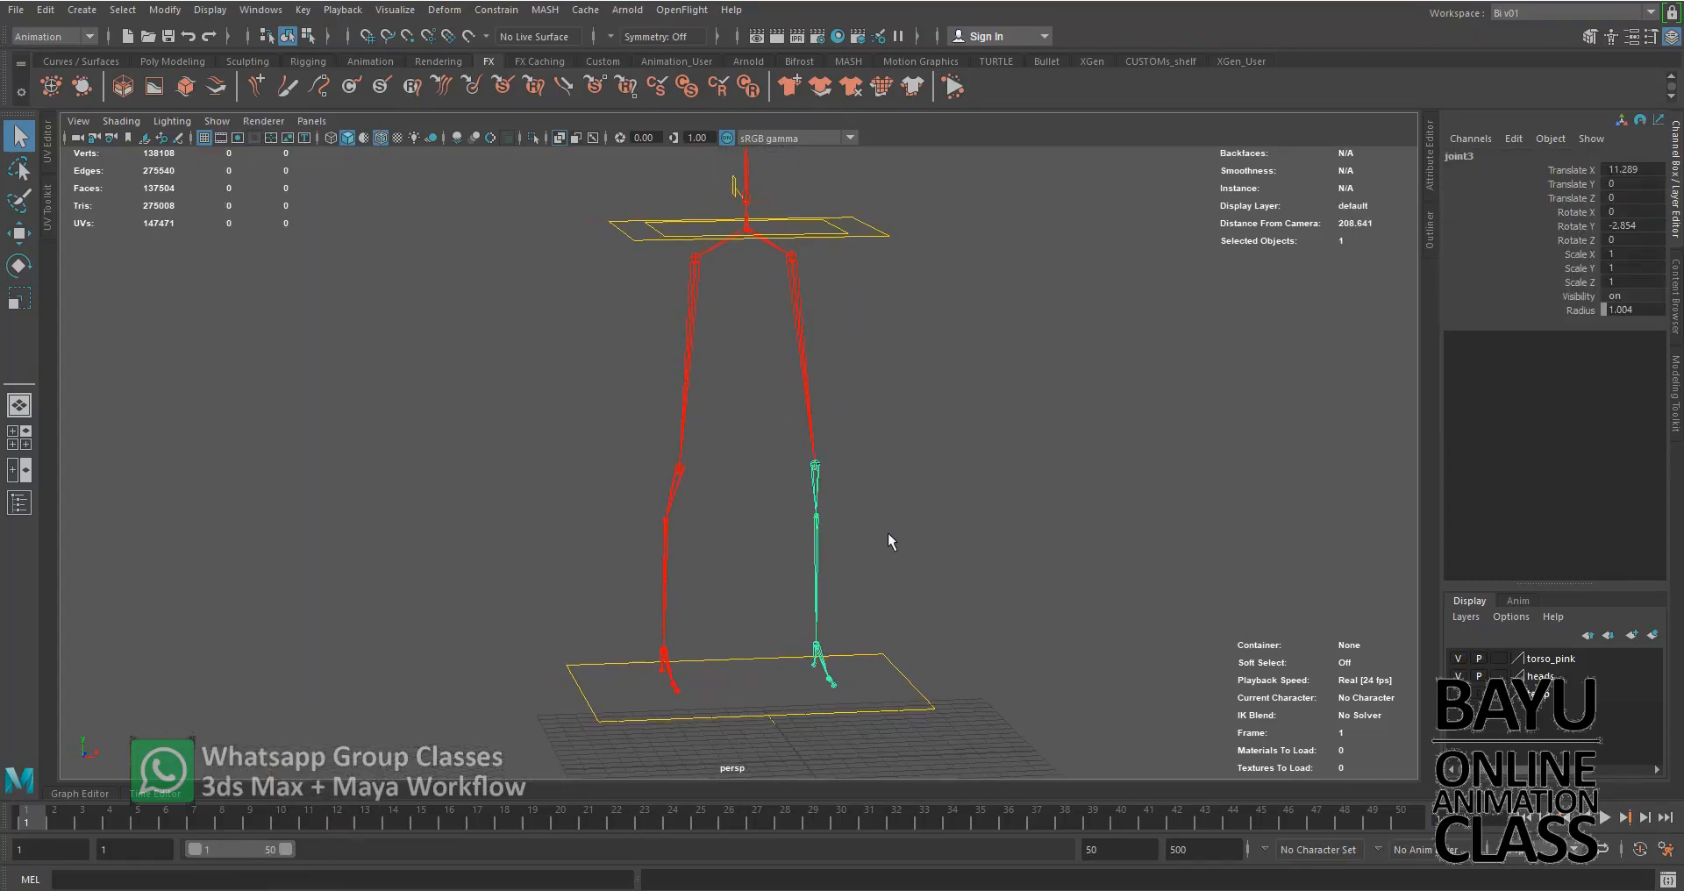
{"action": "left_click_drag", "start_coordinate": [970, 493], "coordinate": [880, 489], "text": "alt"}
{"action": "left_click", "coordinate": [885, 489]}
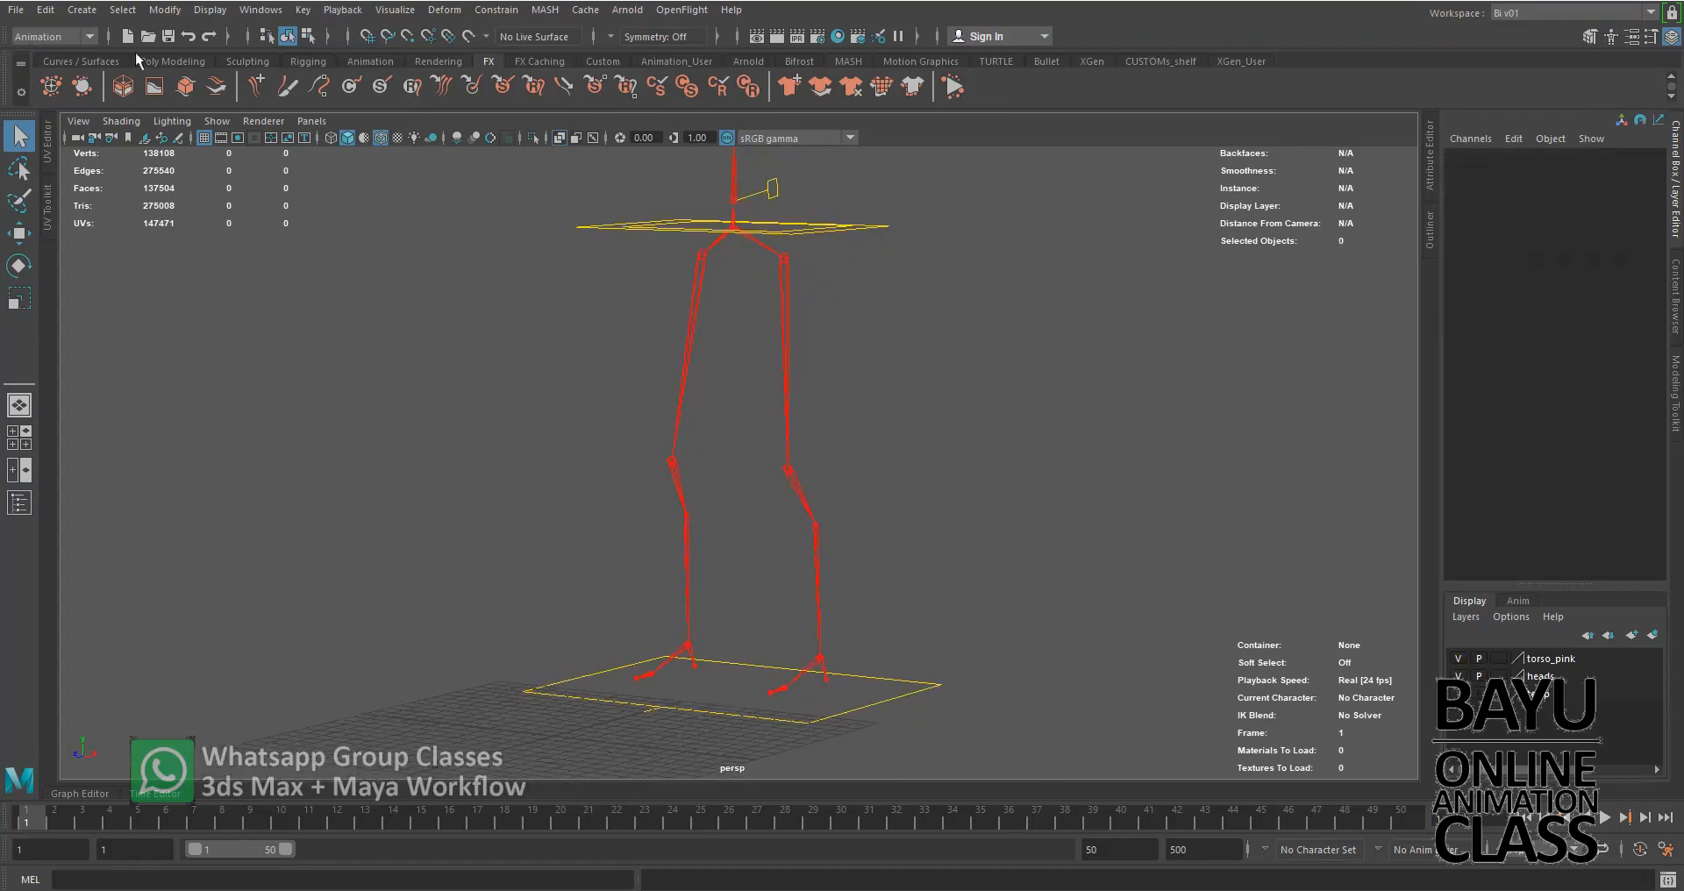
Switch to the Rigging menu set and create an IK handle from the character's left hip joint to the left ankle joint.
{"action": "left_click", "coordinate": [66, 36]}
{"action": "left_click", "coordinate": [78, 74]}
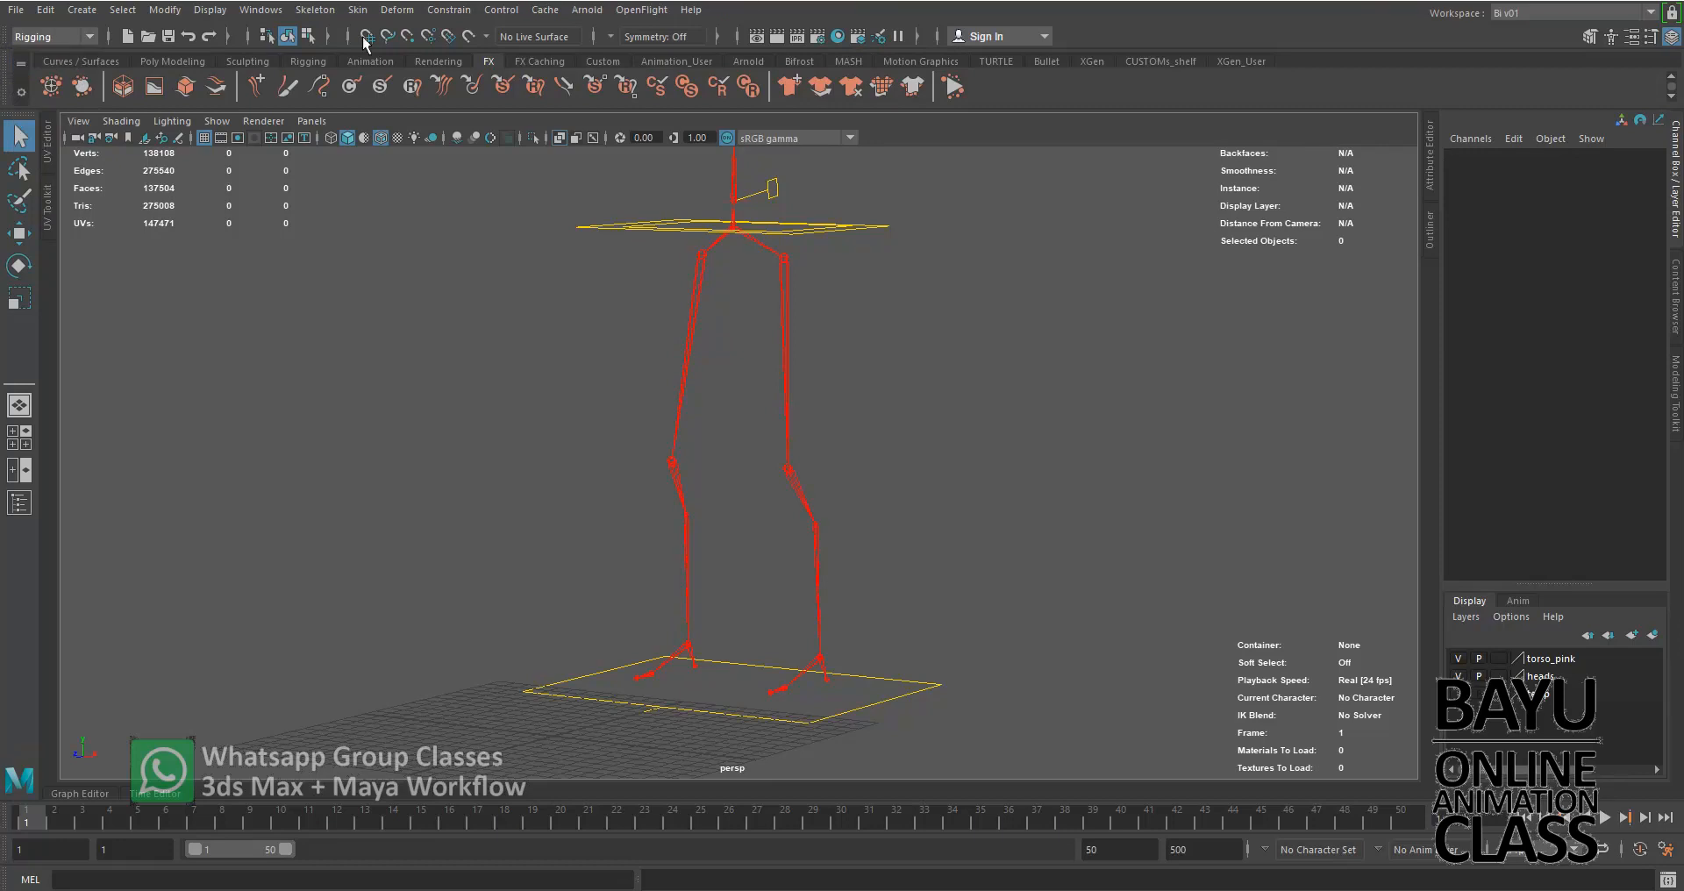
{"action": "left_click", "coordinate": [318, 11]}
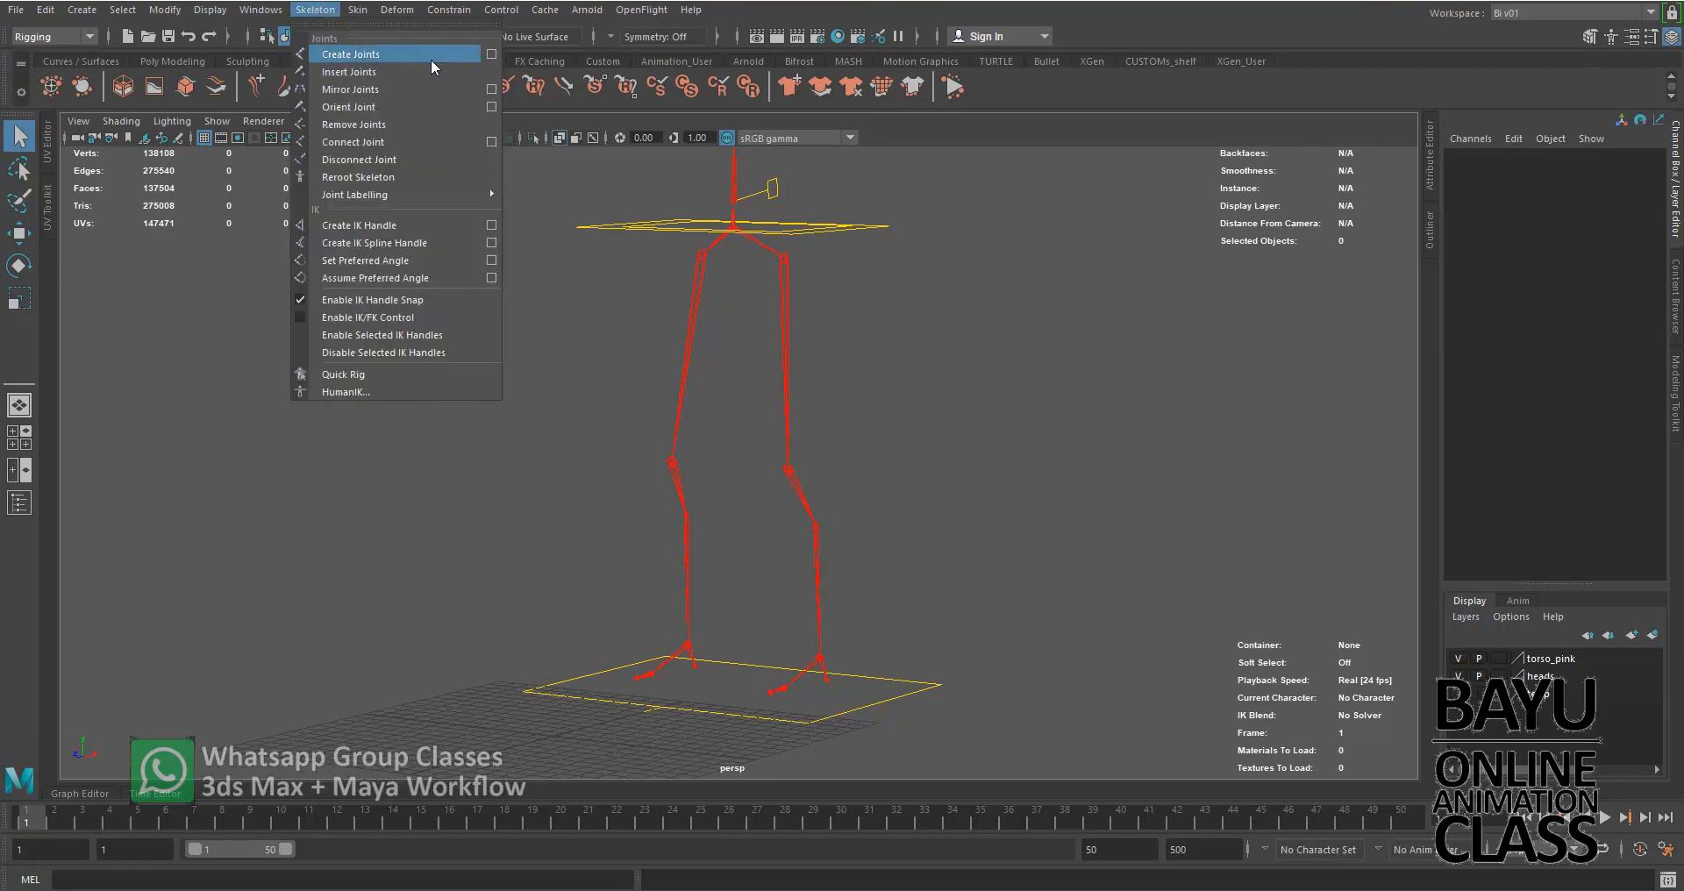
{"action": "left_click", "coordinate": [379, 226]}
{"action": "left_click_drag", "start_coordinate": [800, 385], "coordinate": [783, 400], "text": "alt"}
{"action": "left_click", "coordinate": [779, 259]}
{"action": "left_click_drag", "start_coordinate": [914, 492], "coordinate": [772, 603], "text": "alt"}
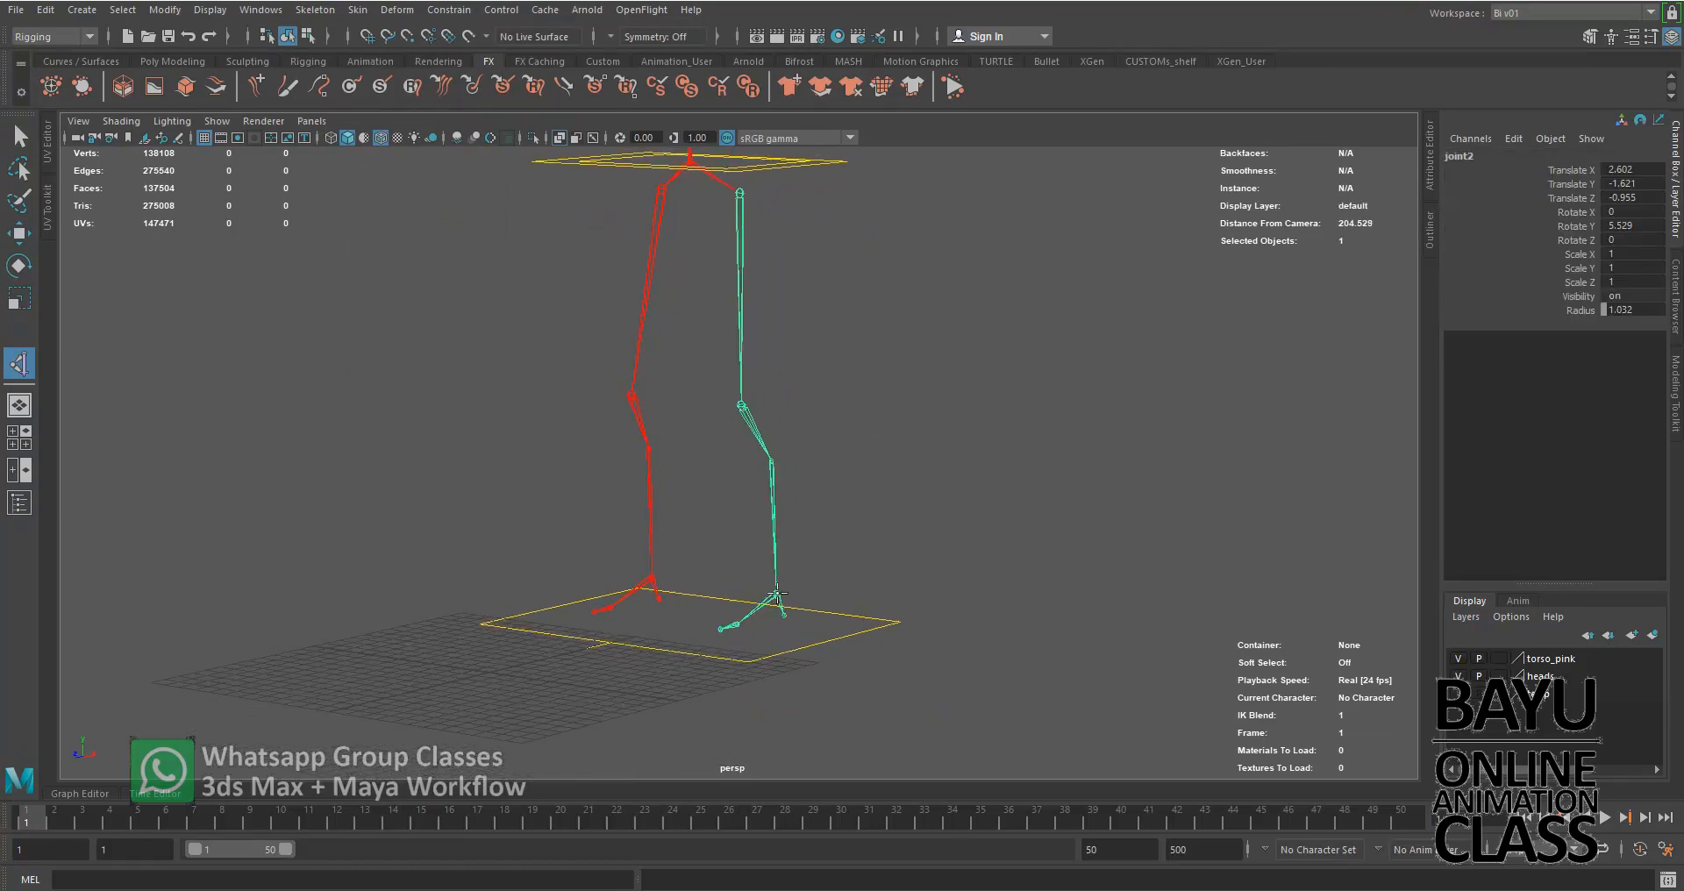
{"action": "left_click", "coordinate": [777, 597]}
{"action": "left_click_drag", "start_coordinate": [1019, 596], "coordinate": [833, 585], "text": "alt"}
{"action": "scroll", "coordinate": [819, 550], "scroll_direction": "up", "scroll_amount": 3}
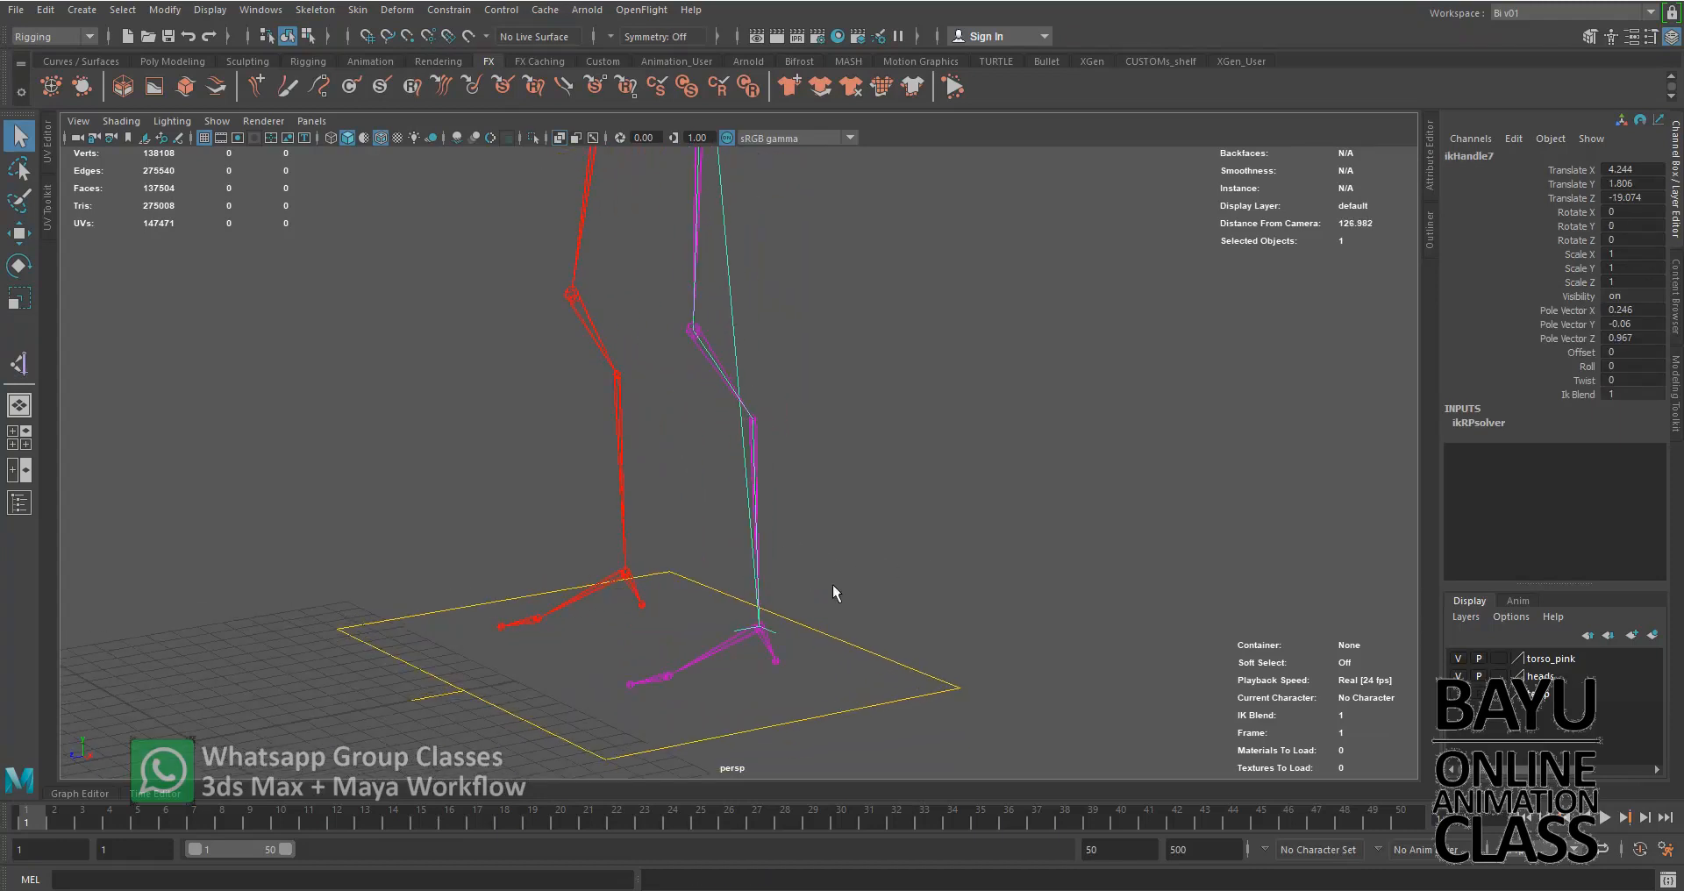
Create IK handles on the character's left foot, one from ankle to ball and one from ball to toe.
{"action": "key", "text": "y"}
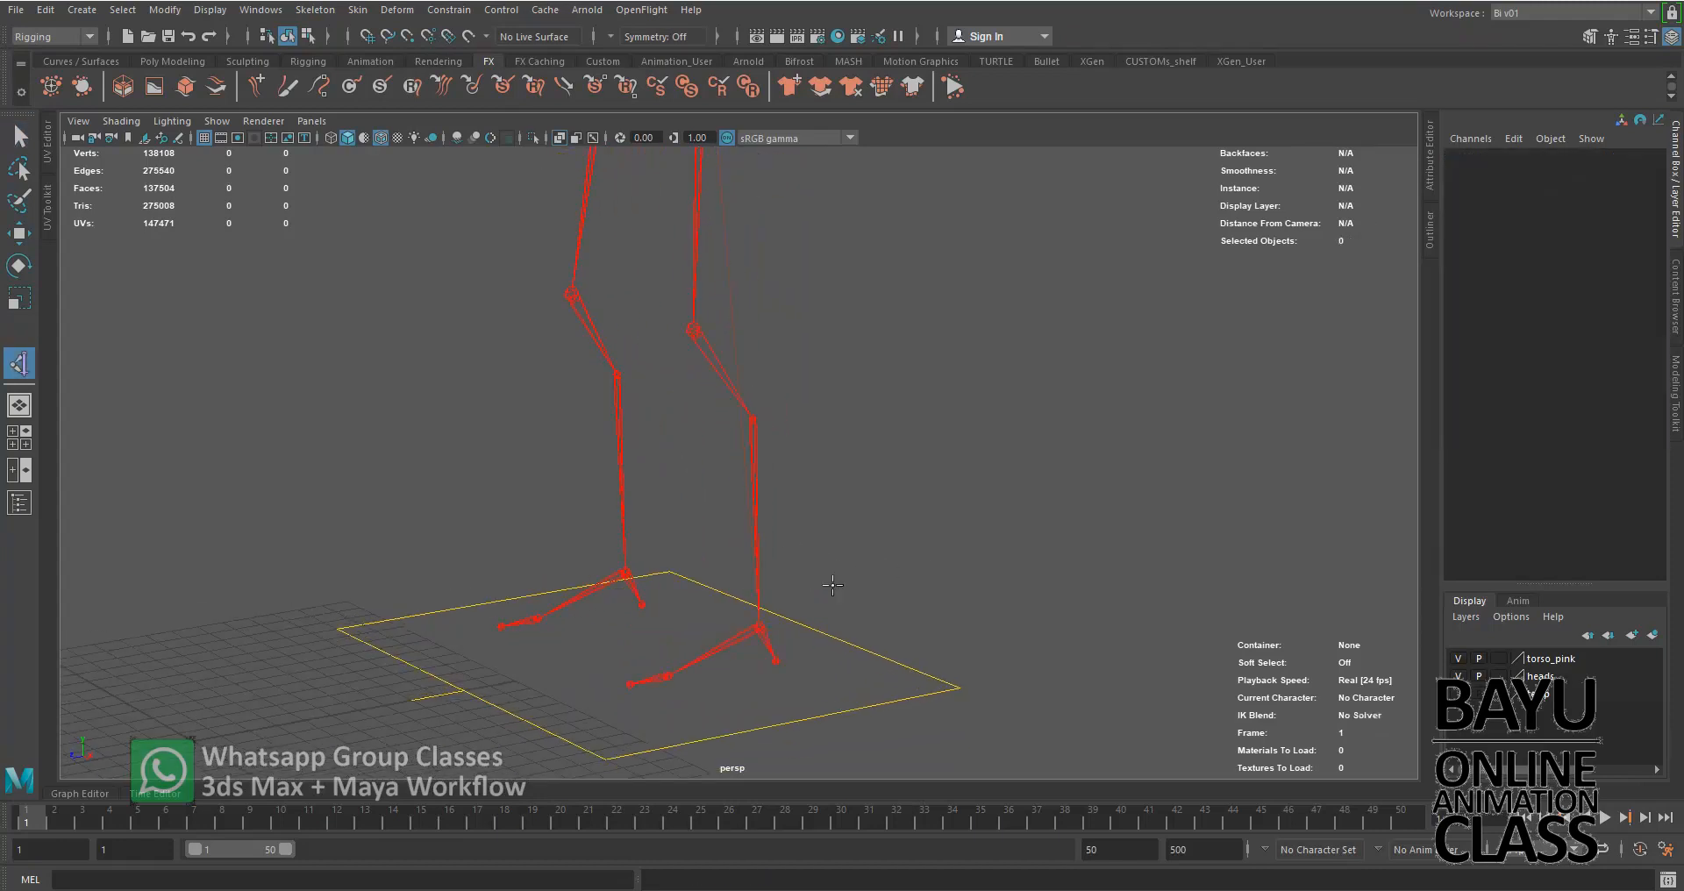
{"action": "left_click", "coordinate": [762, 628]}
{"action": "left_click_drag", "start_coordinate": [762, 628], "coordinate": [789, 597], "text": "alt"}
{"action": "scroll", "coordinate": [808, 571], "scroll_direction": "up", "scroll_amount": 3}
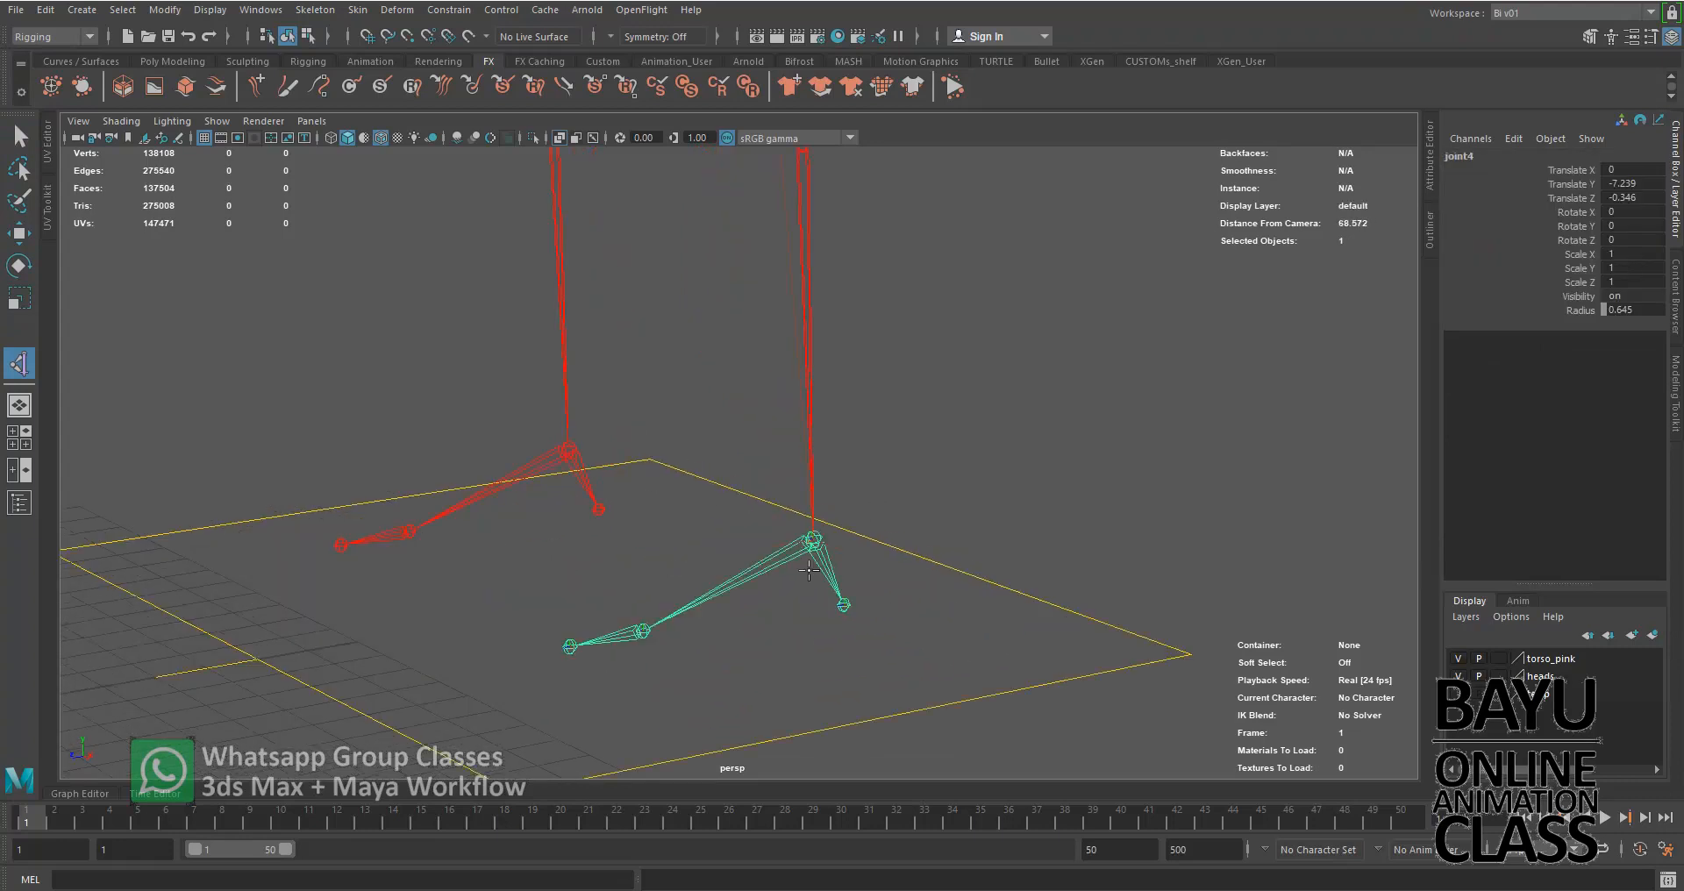
{"action": "left_click_drag", "start_coordinate": [699, 633], "coordinate": [693, 644], "text": "alt"}
{"action": "left_click", "coordinate": [647, 642]}
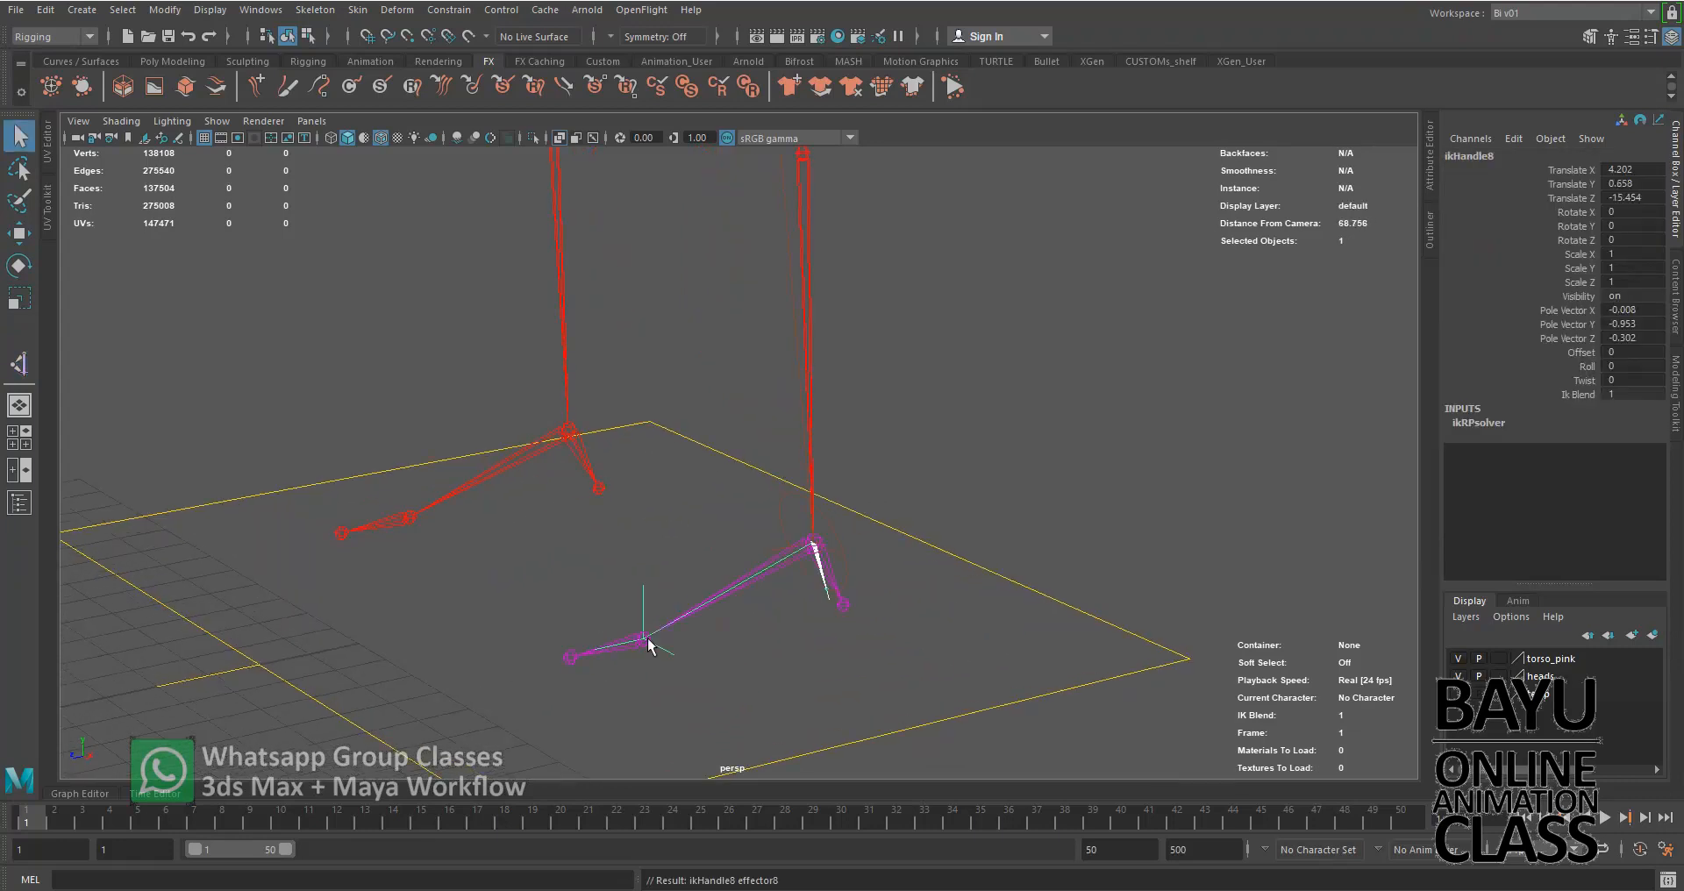
{"action": "left_click", "coordinate": [641, 637]}
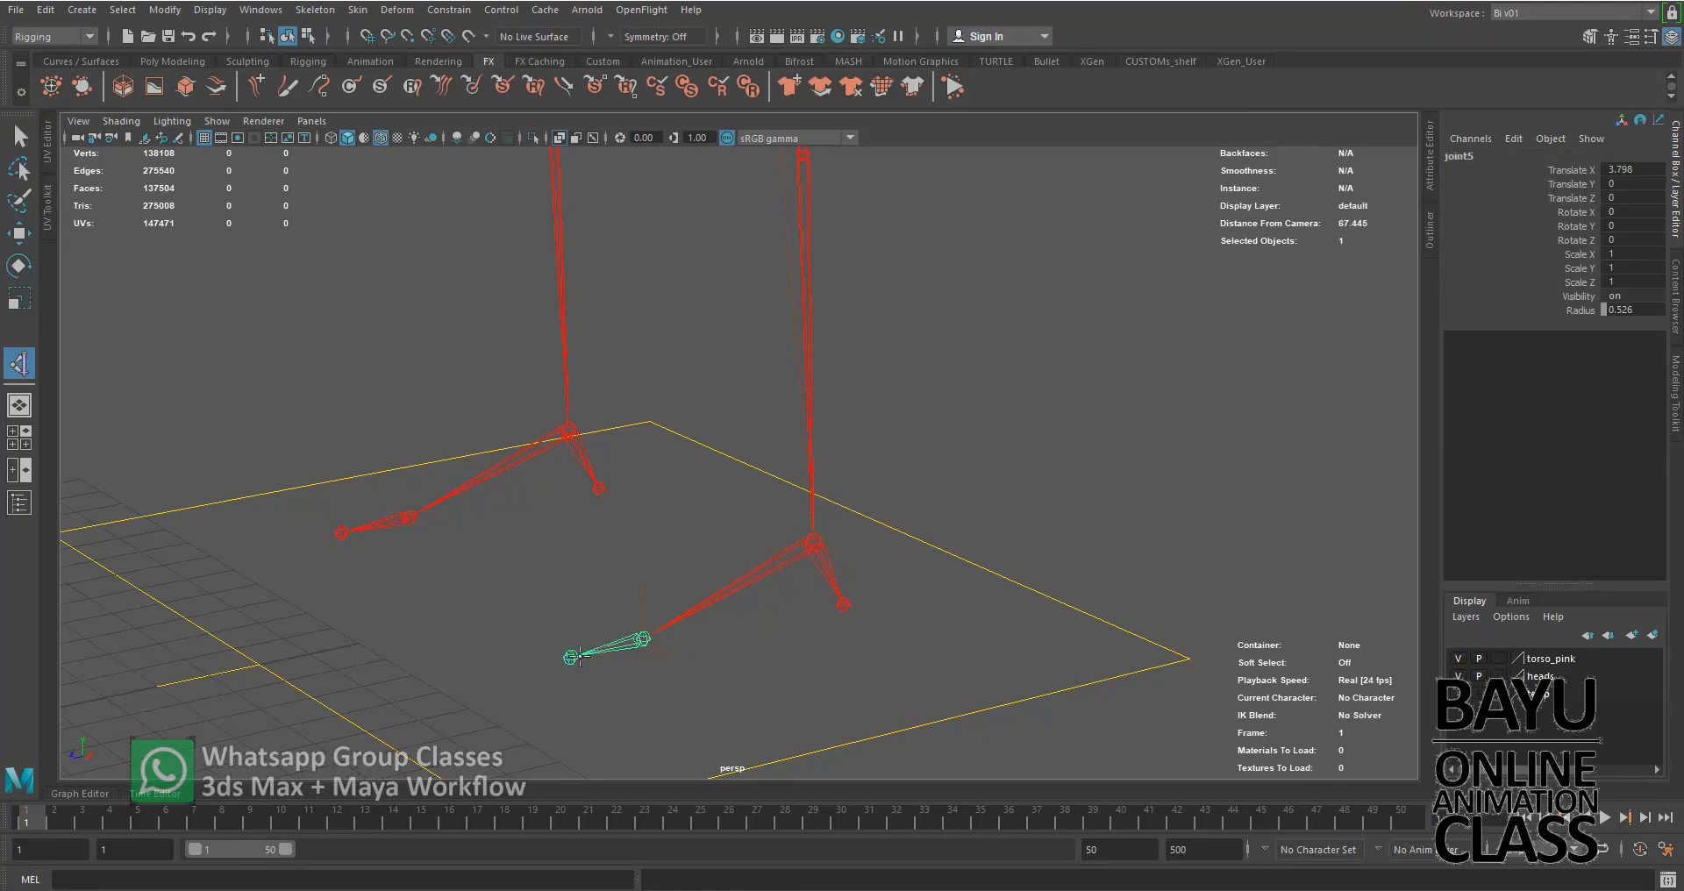
{"action": "left_click", "coordinate": [570, 657]}
Create an IK handle from the character's right hip joint to the right ankle joint.
{"action": "middle_click_drag", "start_coordinate": [691, 415], "coordinate": [739, 513], "text": "alt"}
{"action": "right_click_drag", "start_coordinate": [739, 513], "coordinate": [677, 332], "text": "alt"}
{"action": "middle_click_drag", "start_coordinate": [676, 332], "coordinate": [705, 523], "text": "alt"}
{"action": "left_click_drag", "start_coordinate": [705, 523], "coordinate": [706, 483], "text": "alt"}
{"action": "scroll", "coordinate": [705, 482], "scroll_direction": "down", "scroll_amount": 2}
{"action": "middle_click_drag", "start_coordinate": [677, 436], "coordinate": [672, 485], "text": "alt"}
{"action": "scroll", "coordinate": [672, 485], "scroll_direction": "down", "scroll_amount": 2}
{"action": "middle_click_drag", "start_coordinate": [687, 391], "coordinate": [691, 372], "text": "alt"}
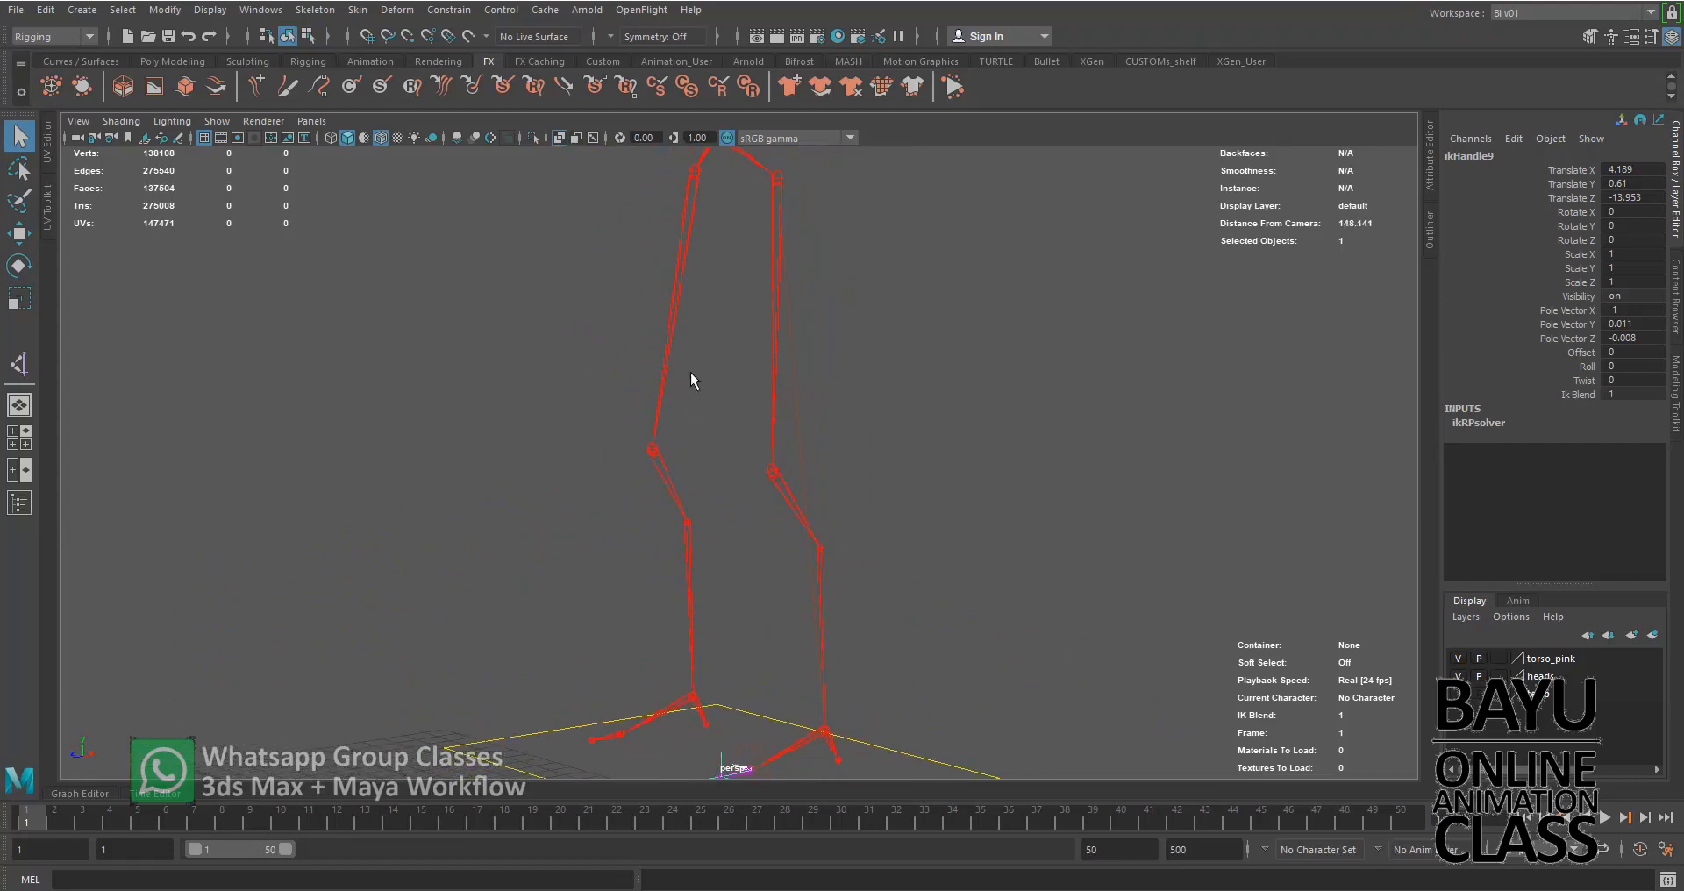
{"action": "key", "text": "y"}
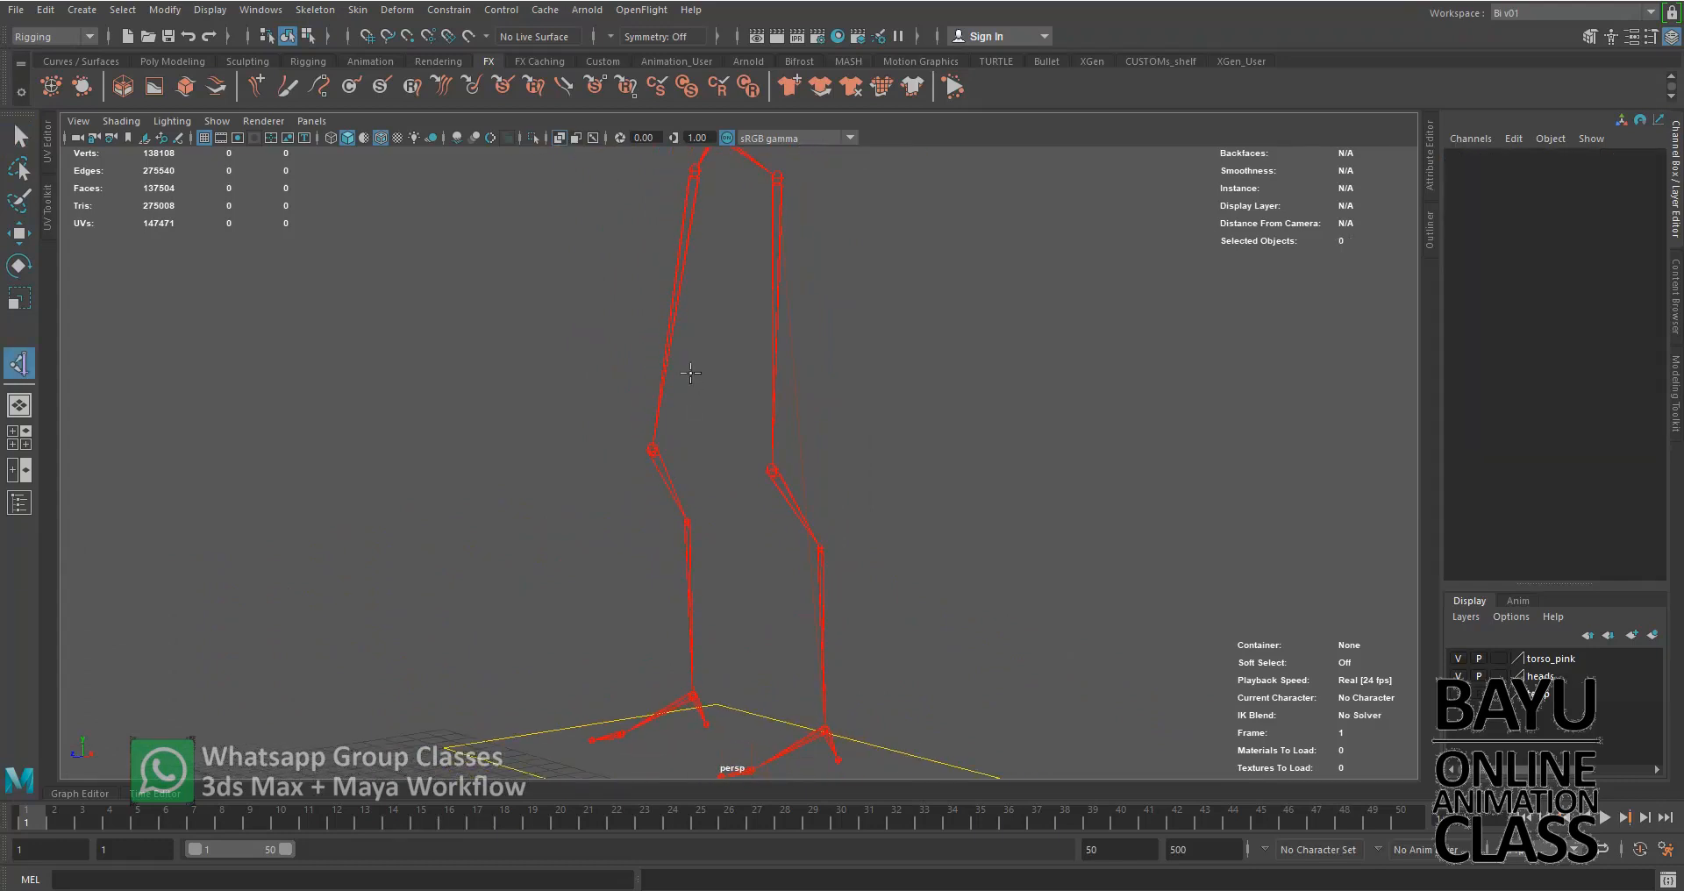
{"action": "left_click", "coordinate": [693, 169]}
{"action": "left_click", "coordinate": [694, 699]}
Create IK handles on the character's right foot, one from ankle to ball and one from ball to toe.
{"action": "middle_click_drag", "start_coordinate": [738, 677], "coordinate": [803, 463], "text": "alt"}
{"action": "scroll", "coordinate": [781, 491], "scroll_direction": "up", "scroll_amount": 6}
{"action": "left_click_drag", "start_coordinate": [767, 526], "coordinate": [752, 543], "text": "alt"}
{"action": "key", "text": "y"}
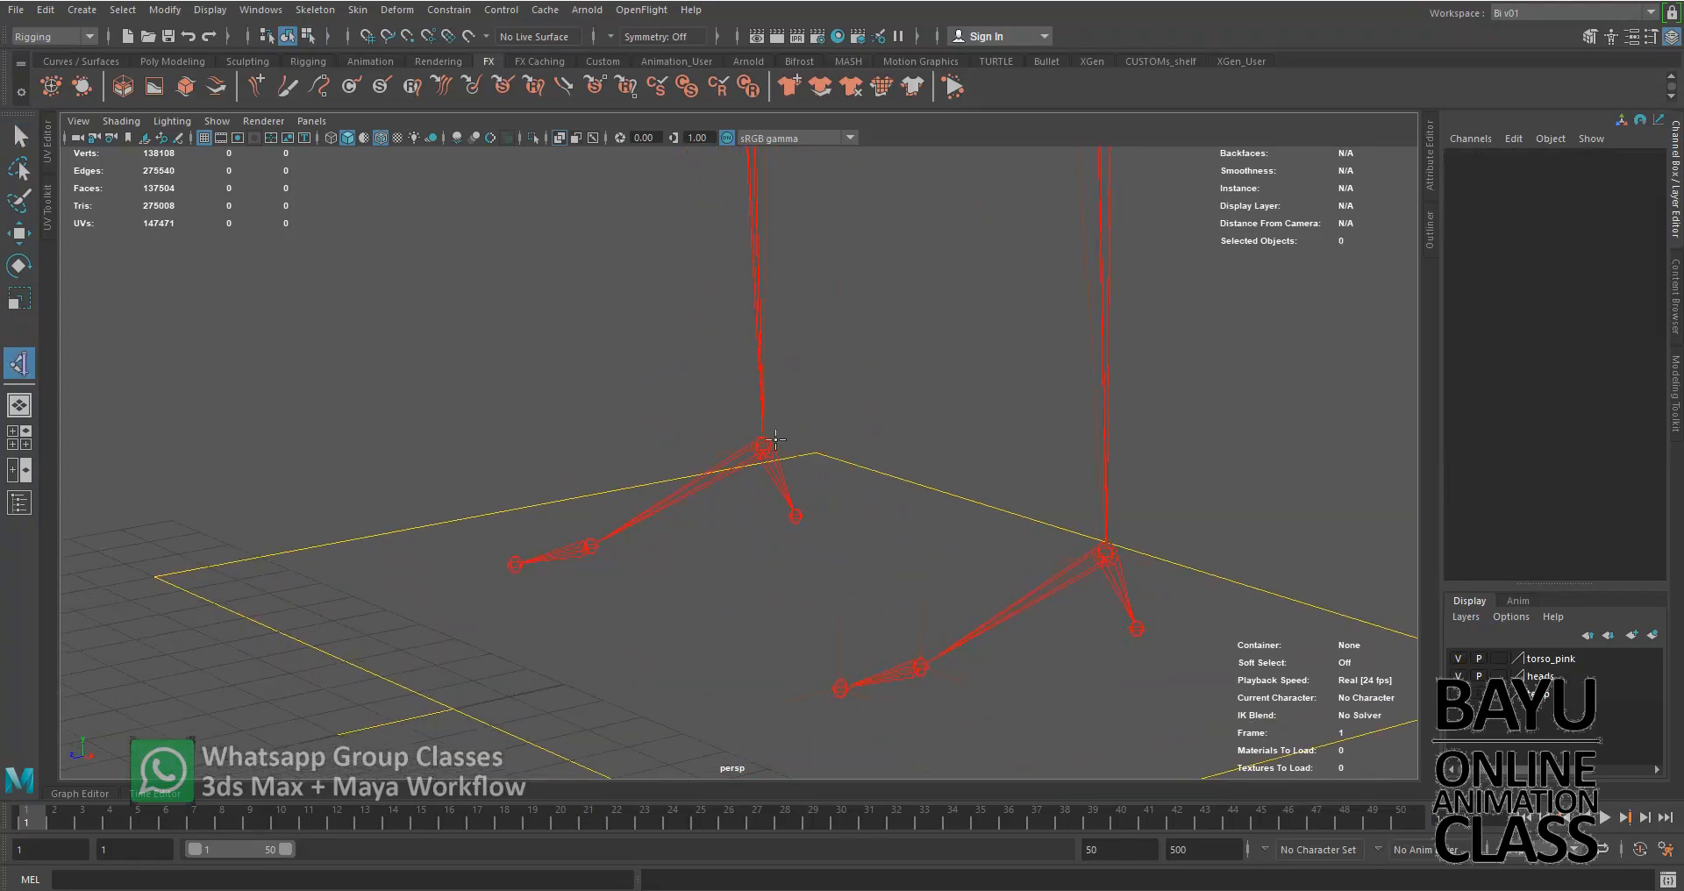
{"action": "left_click", "coordinate": [764, 446]}
{"action": "left_click", "coordinate": [589, 547]}
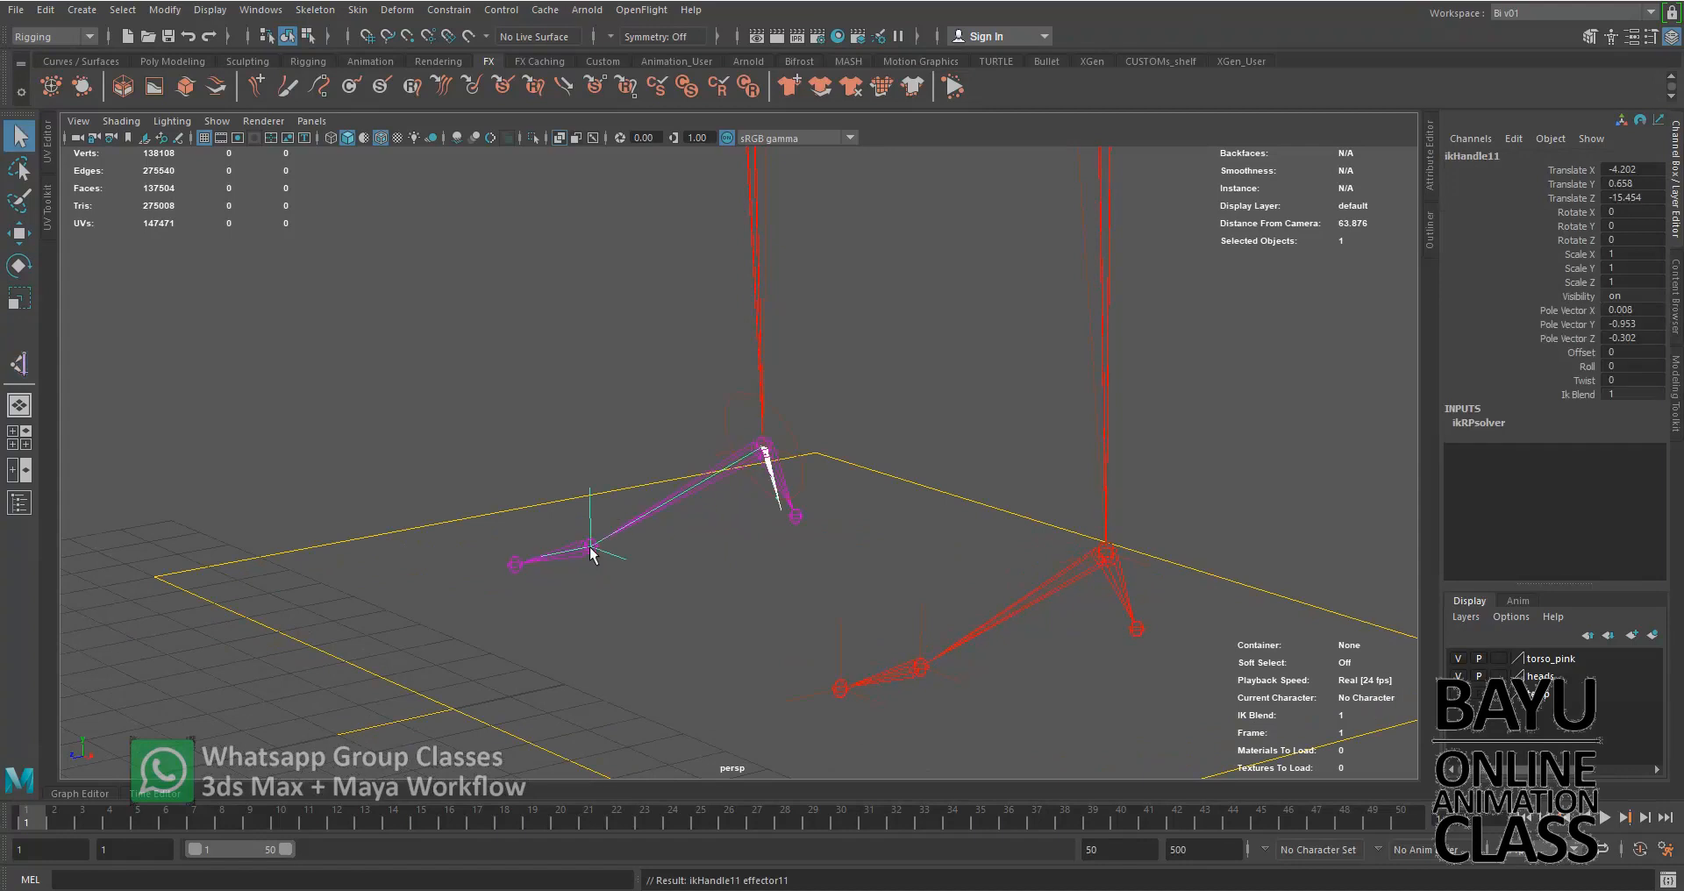
{"action": "left_click", "coordinate": [590, 546]}
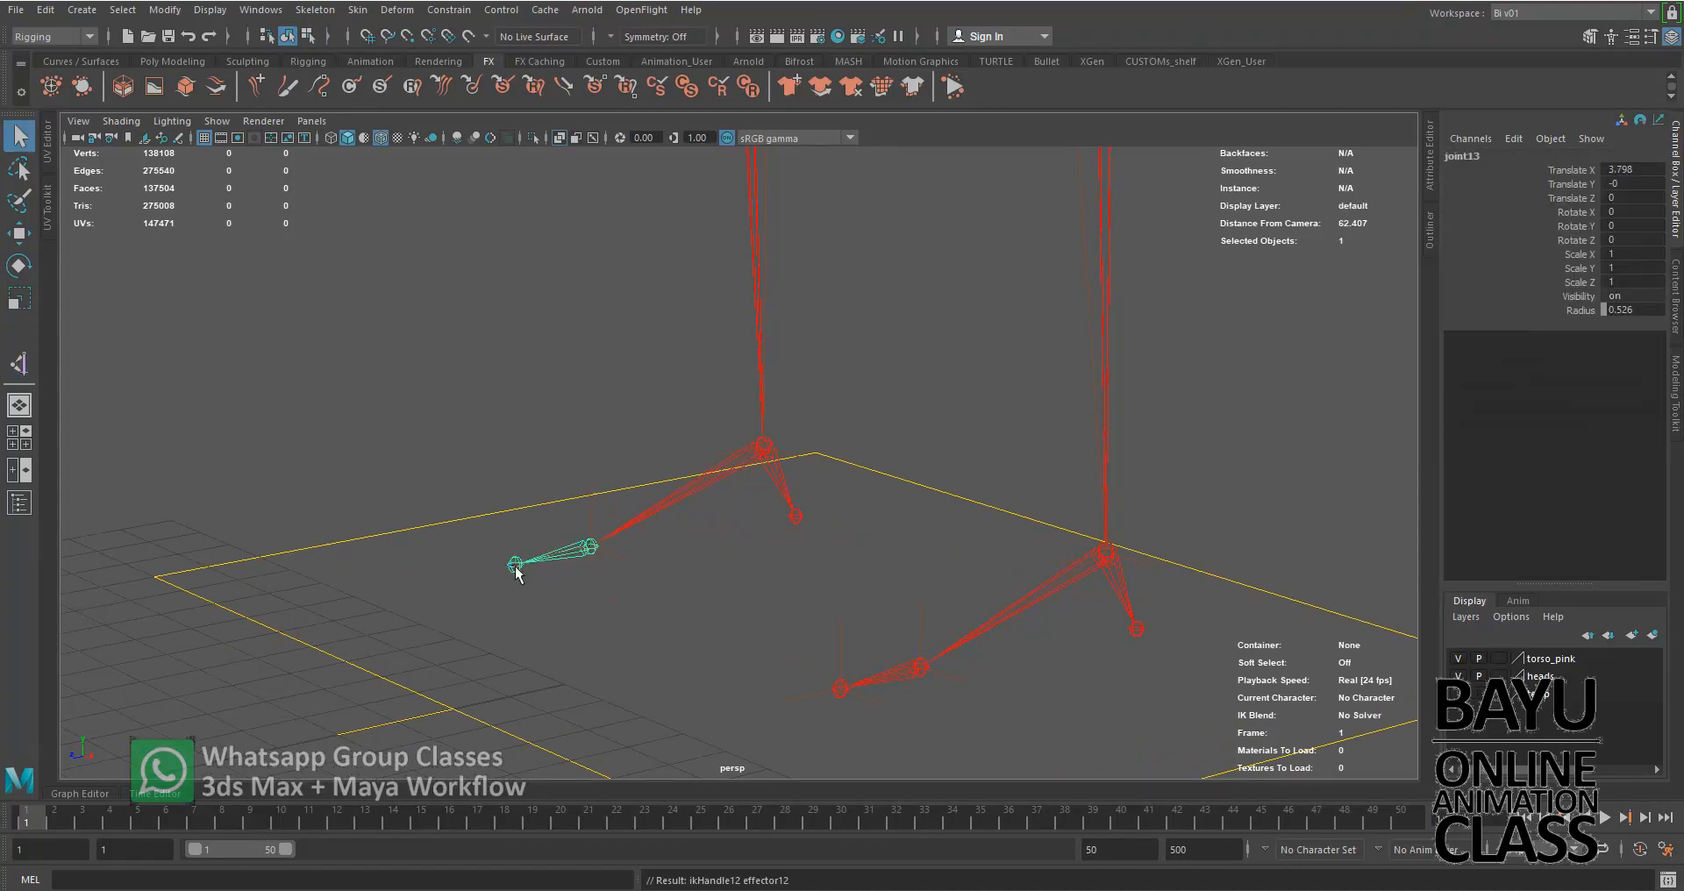
{"action": "left_click", "coordinate": [515, 565]}
Reset the NURBS circle options to their defaults and create a NURBS circle.
{"action": "scroll", "coordinate": [716, 540], "scroll_direction": "down", "scroll_amount": 9}
{"action": "middle_click_drag", "start_coordinate": [792, 418], "coordinate": [763, 564], "text": "alt"}
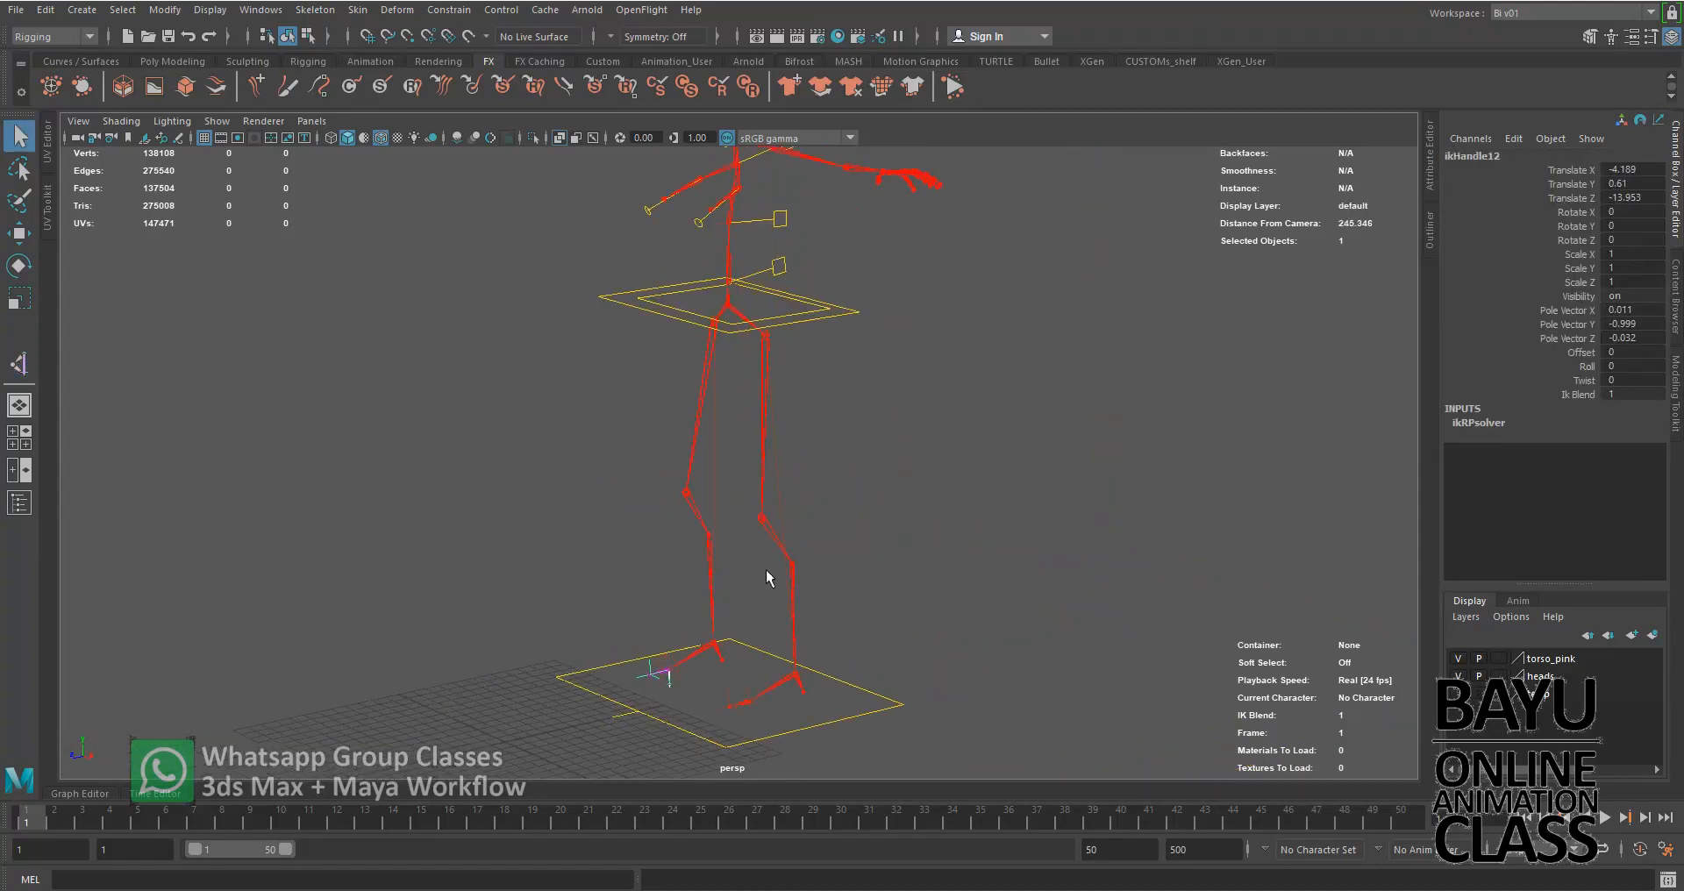
{"action": "key", "text": "w"}
{"action": "left_click_drag", "start_coordinate": [991, 604], "coordinate": [872, 580], "text": "alt"}
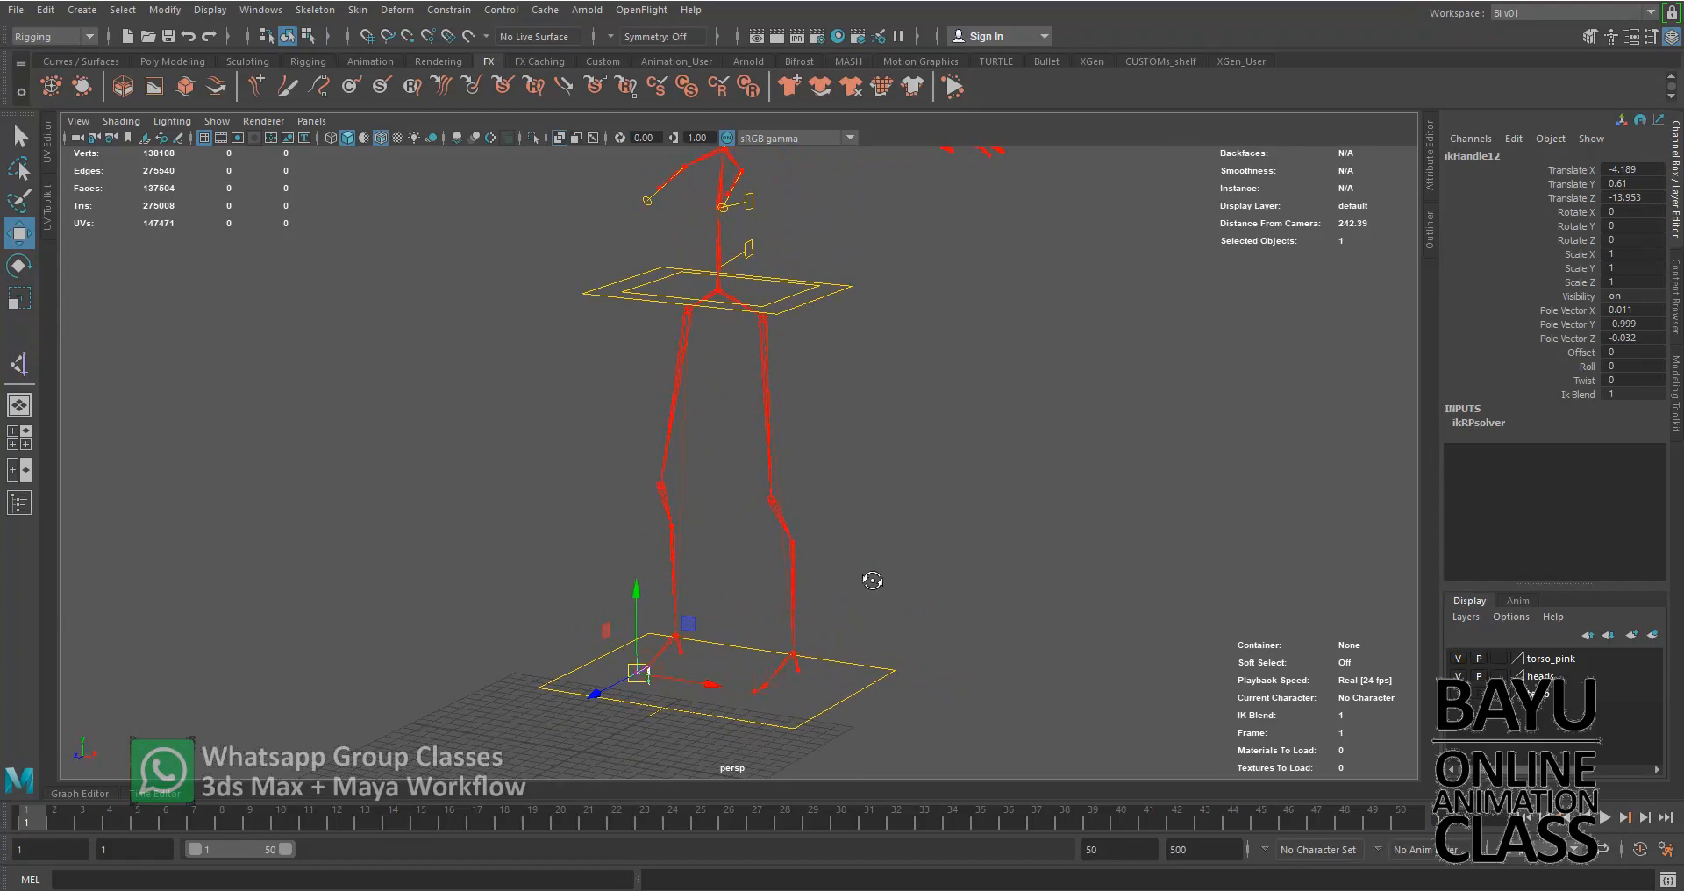
{"action": "left_click", "coordinate": [82, 11]}
{"action": "mouse_move", "coordinate": [212, 54]}
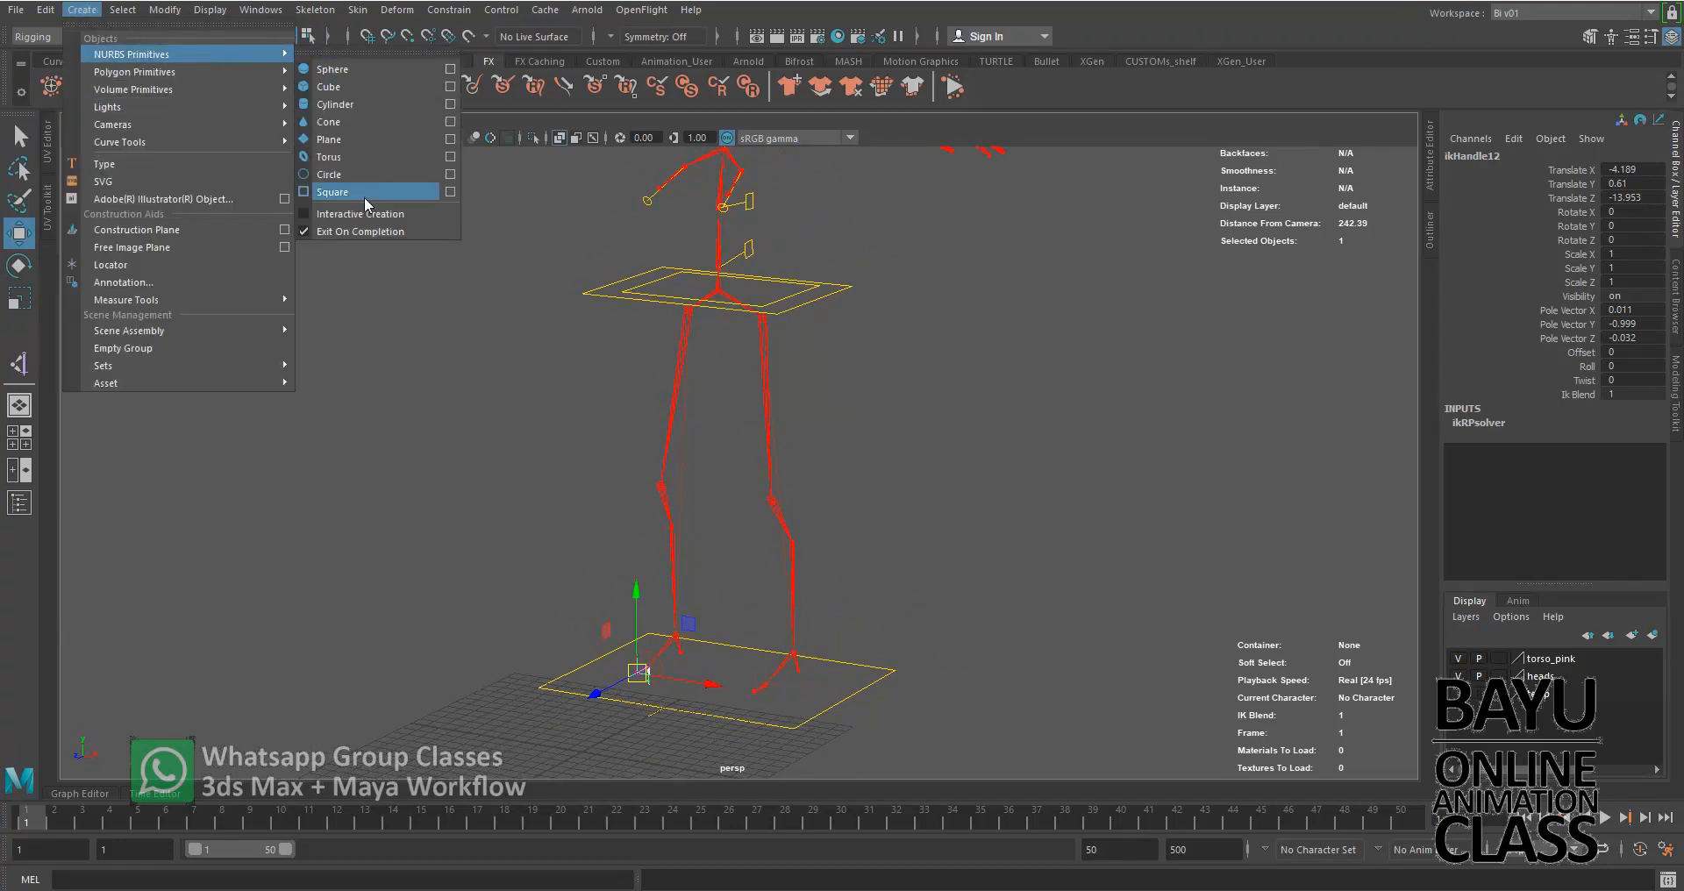
{"action": "left_click", "coordinate": [449, 175]}
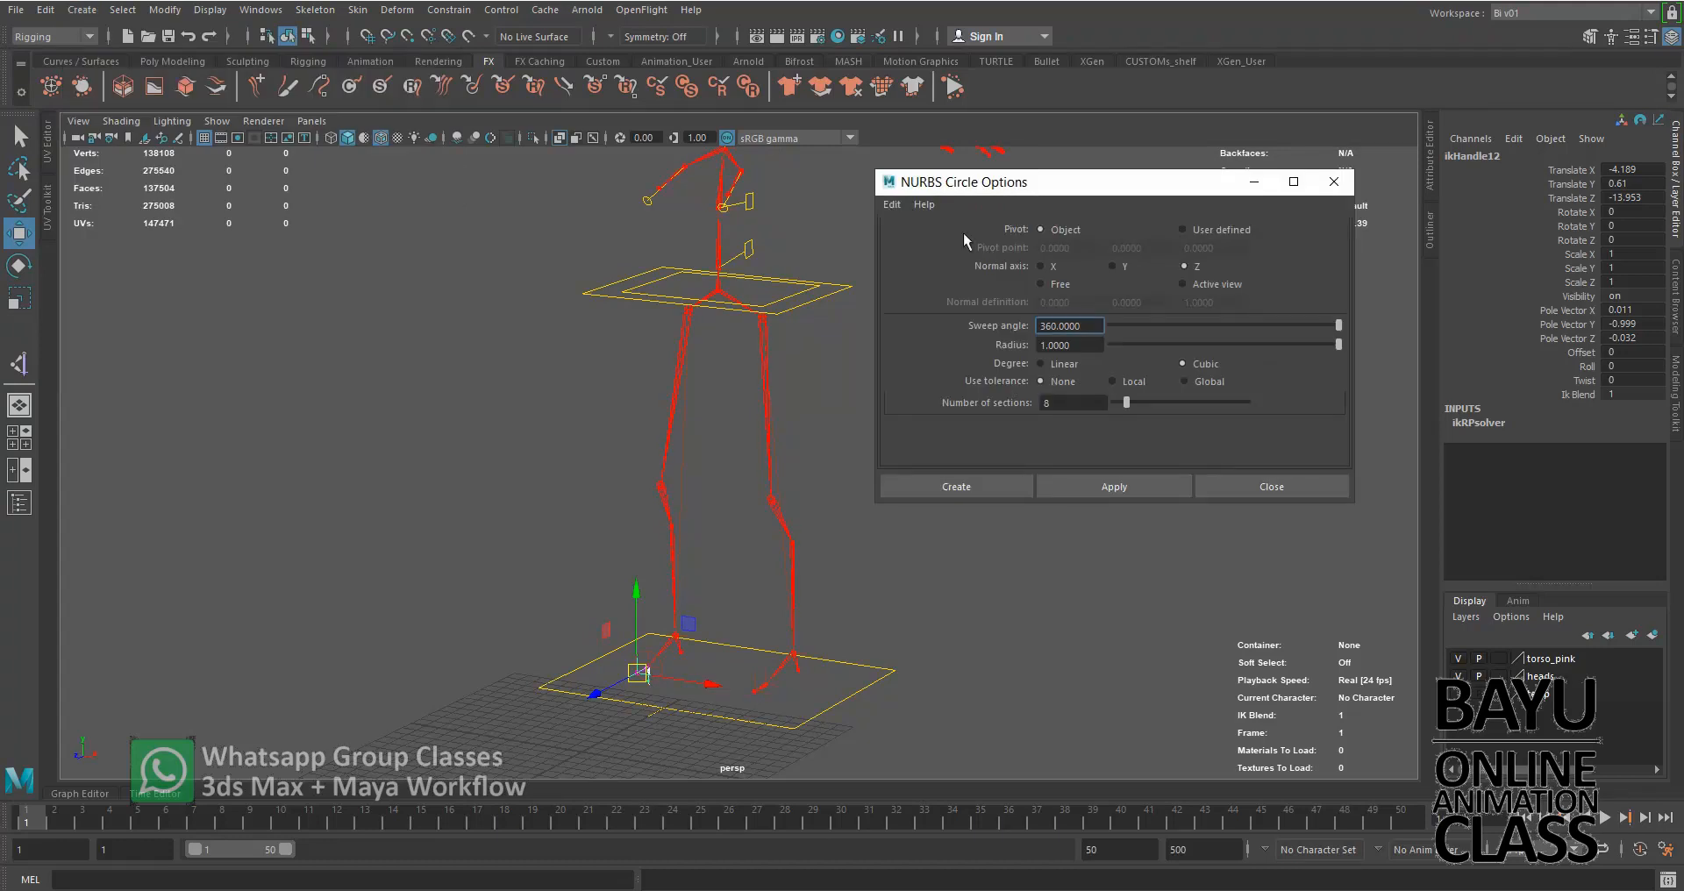
{"action": "left_click", "coordinate": [897, 205]}
{"action": "left_click", "coordinate": [921, 240]}
{"action": "left_click", "coordinate": [959, 486]}
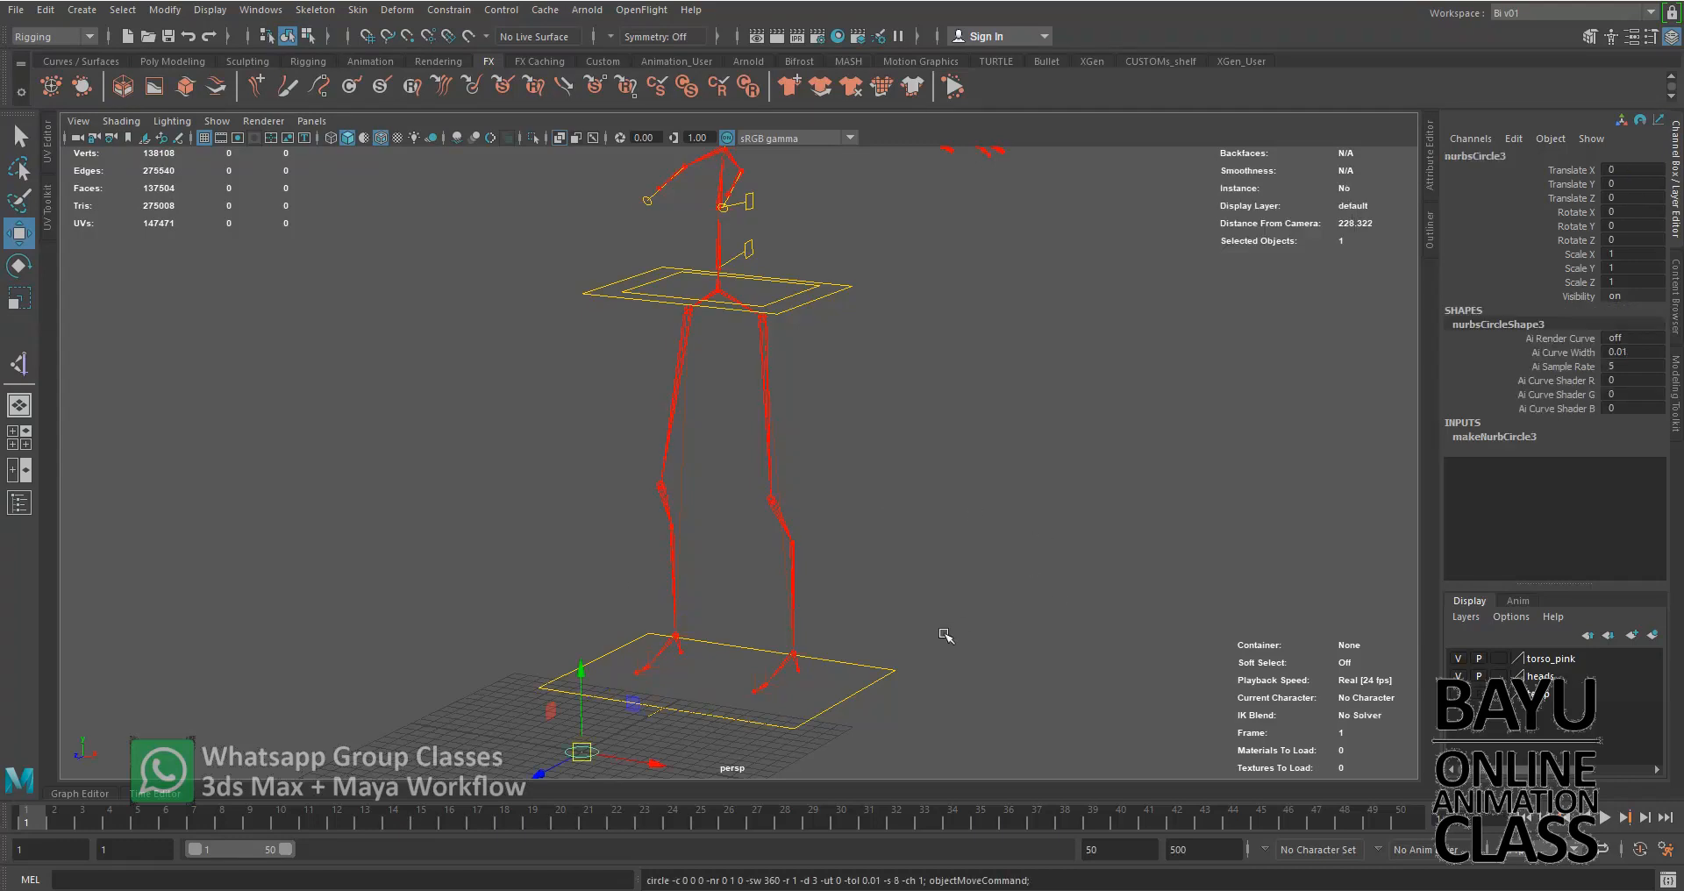
Set the new NURBS circle's radius to 3.
{"action": "left_click_drag", "start_coordinate": [893, 510], "coordinate": [884, 555], "text": "alt"}
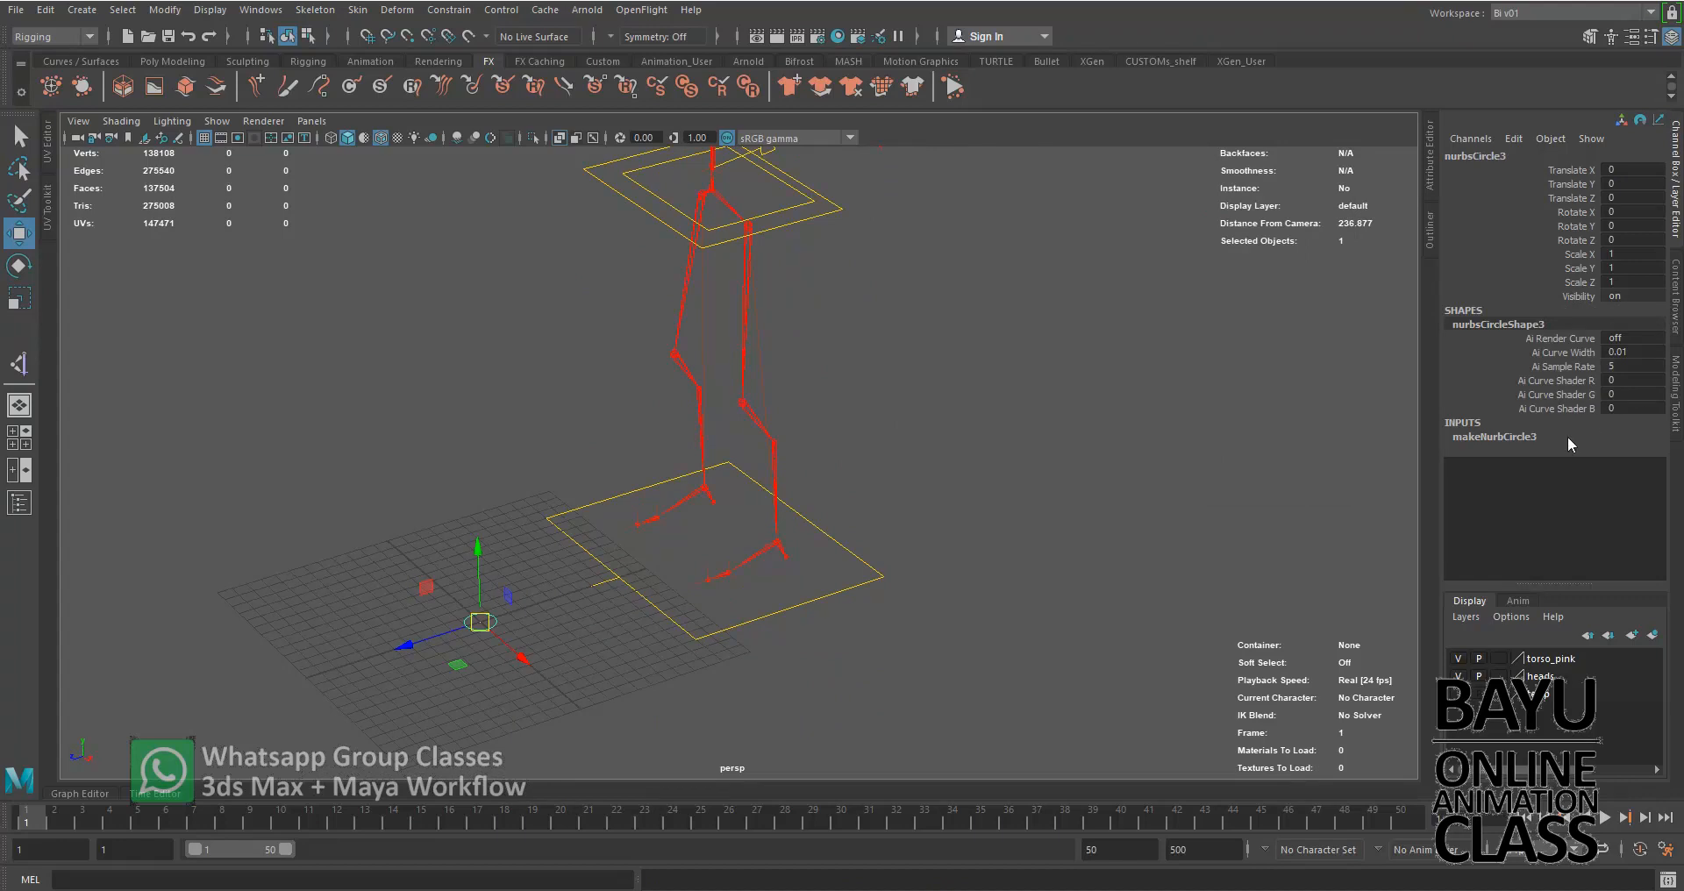
{"action": "left_click", "coordinate": [1508, 437]}
{"action": "left_click", "coordinate": [1616, 535]}
{"action": "type", "text": "3"}
{"action": "key", "text": "Tab"}
Move the circle along the Z axis to about -16.872 so it sits between the character's feet.
{"action": "left_click_drag", "start_coordinate": [408, 648], "coordinate": [650, 567]}
{"action": "left_click_drag", "start_coordinate": [664, 683], "coordinate": [782, 684], "text": "alt"}
{"action": "right_click_drag", "start_coordinate": [781, 684], "coordinate": [906, 646], "text": "alt"}
{"action": "left_click_drag", "start_coordinate": [906, 647], "coordinate": [734, 628], "text": "alt"}
{"action": "middle_click_drag", "start_coordinate": [776, 772], "coordinate": [756, 610], "text": "alt"}
{"action": "left_click_drag", "start_coordinate": [755, 609], "coordinate": [590, 575], "text": "alt"}
{"action": "left_click_drag", "start_coordinate": [566, 516], "coordinate": [529, 522]}
Set the NURBS circle's radius to 4.
{"action": "double_click", "coordinate": [1616, 532]}
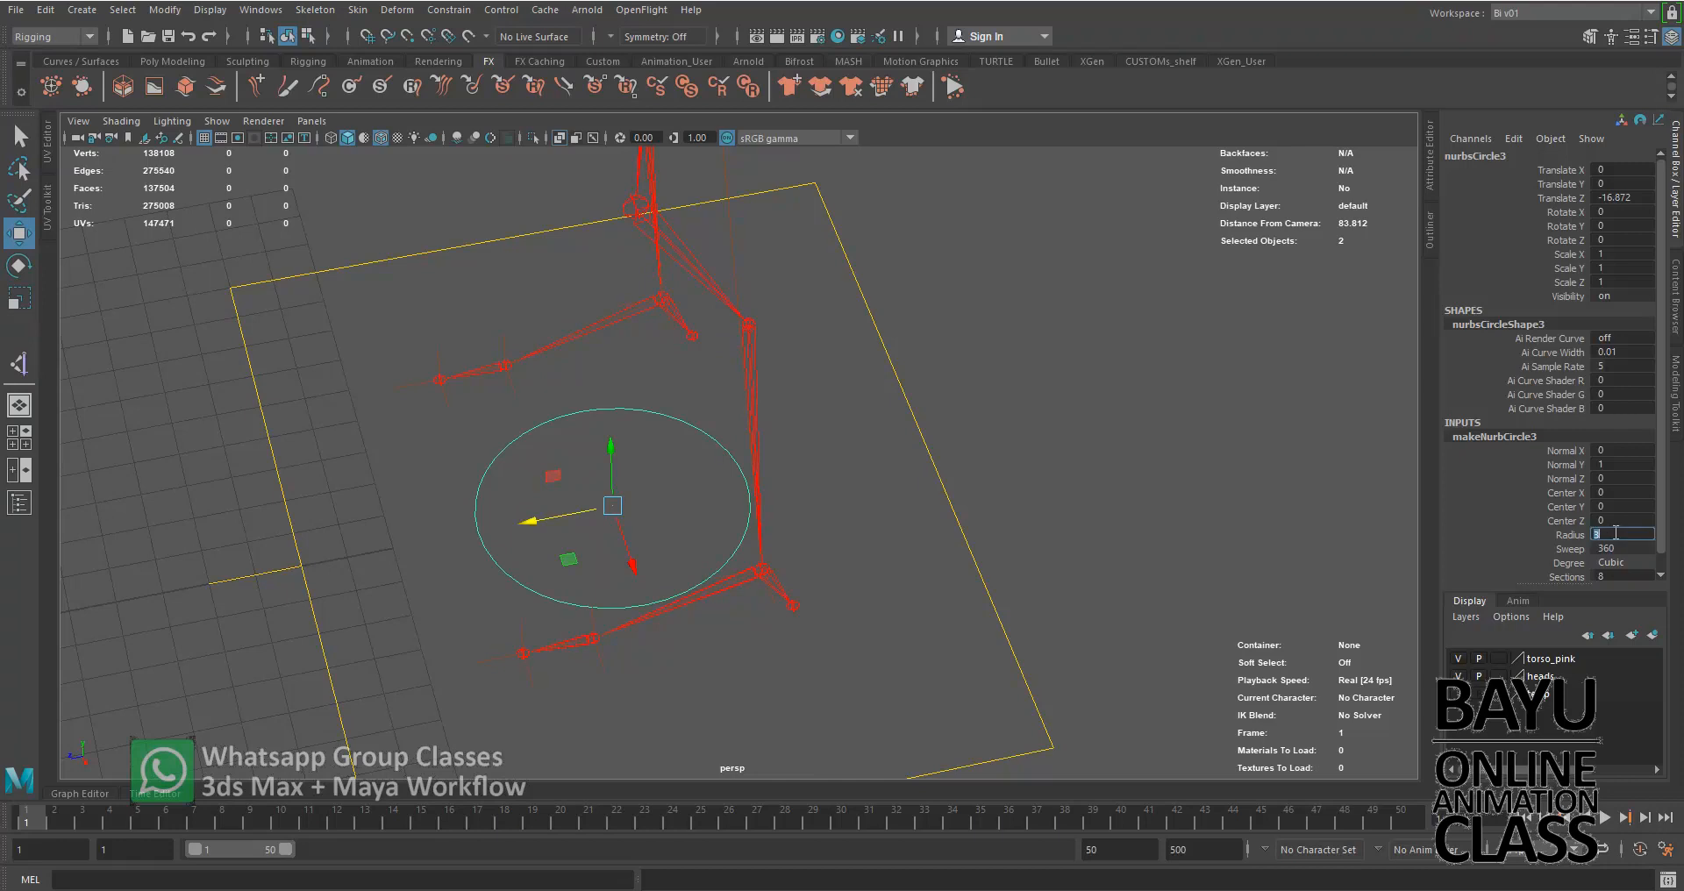
{"action": "type", "text": "4"}
{"action": "key", "text": "Tab"}
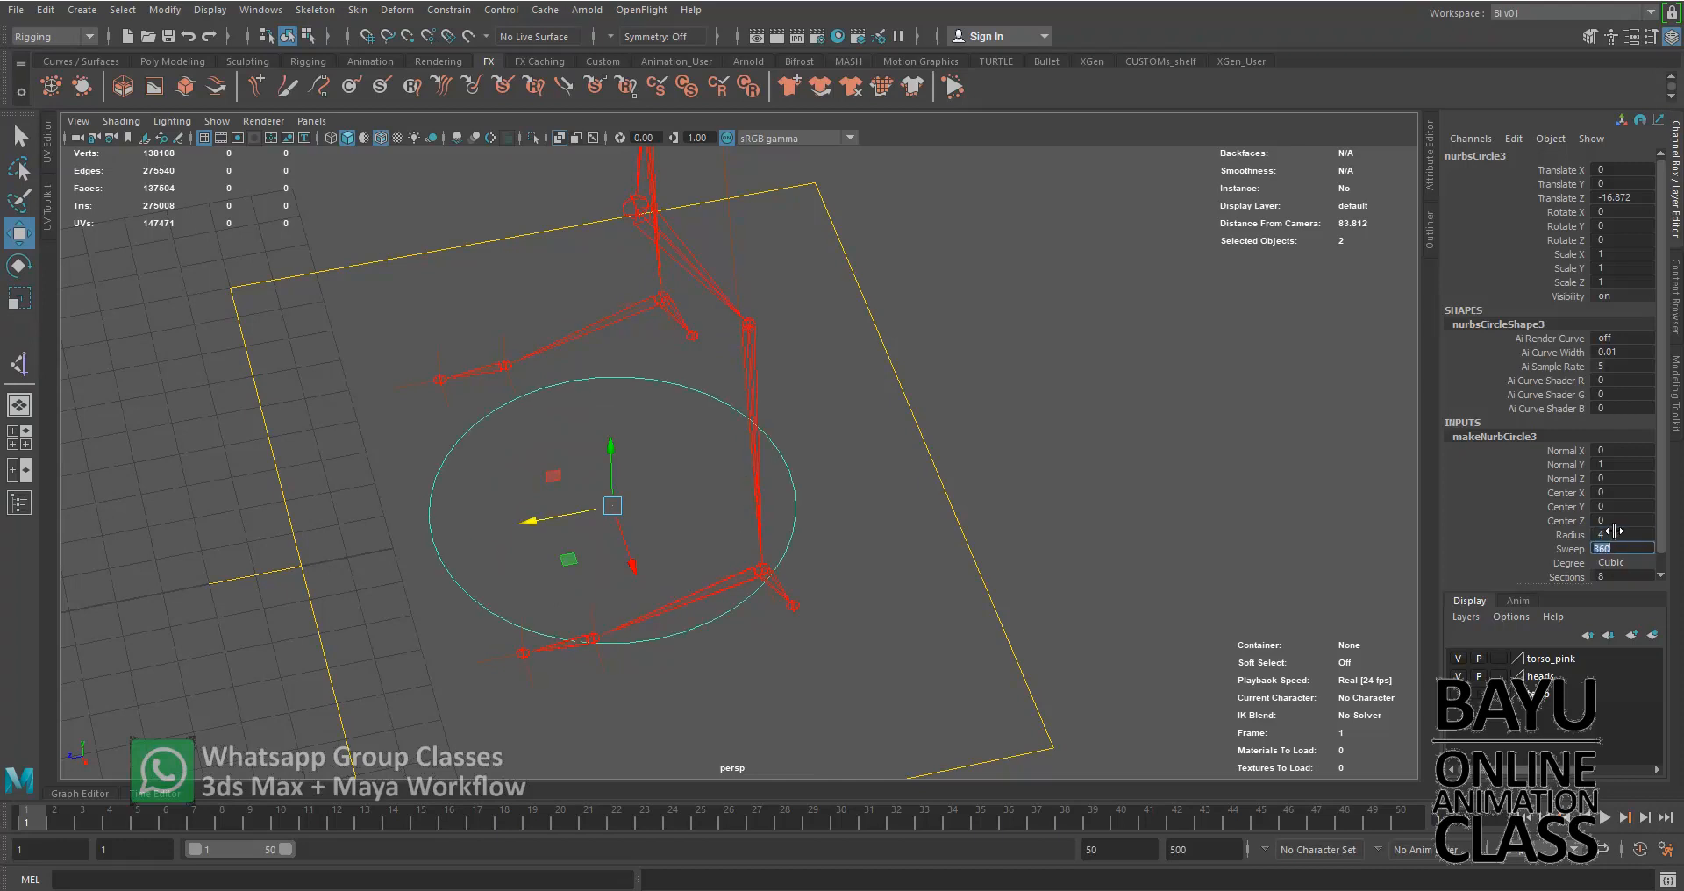
Return to object mode and move the circle along X to about 4.218, around the character's left foot.
{"action": "left_click", "coordinate": [309, 36]}
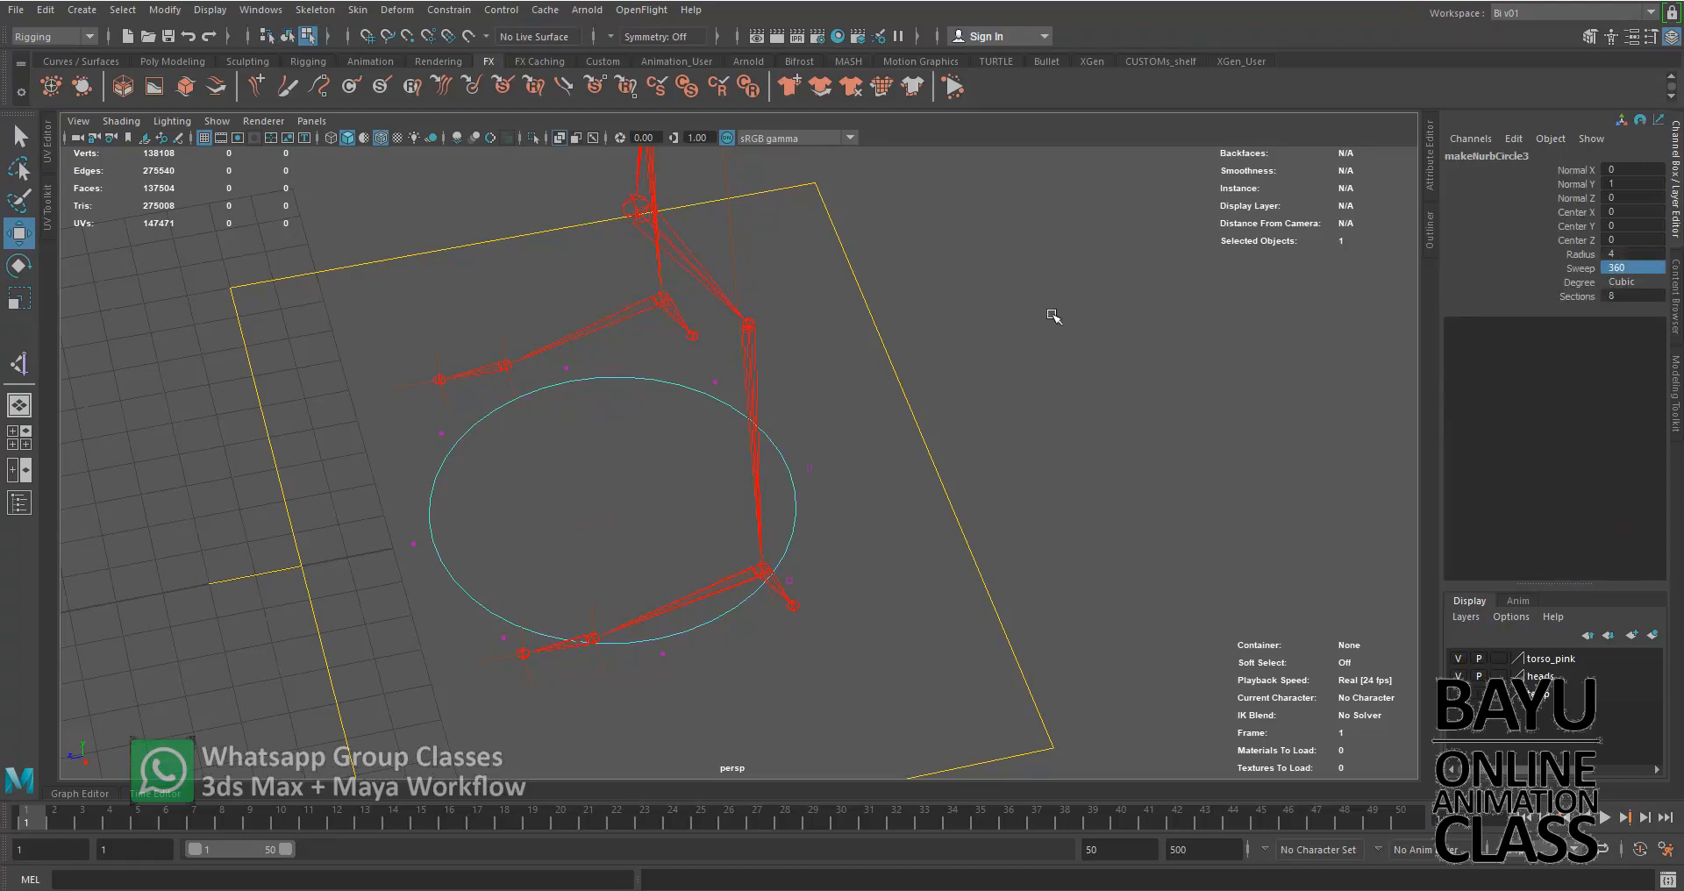
{"action": "right_click_drag", "start_coordinate": [1055, 298], "coordinate": [1096, 271]}
{"action": "left_click_drag", "start_coordinate": [733, 449], "coordinate": [815, 439], "text": "alt"}
Select all control vertices of the circle and scale them down along X to make a narrow oval around the foot.
{"action": "right_click", "coordinate": [1020, 280]}
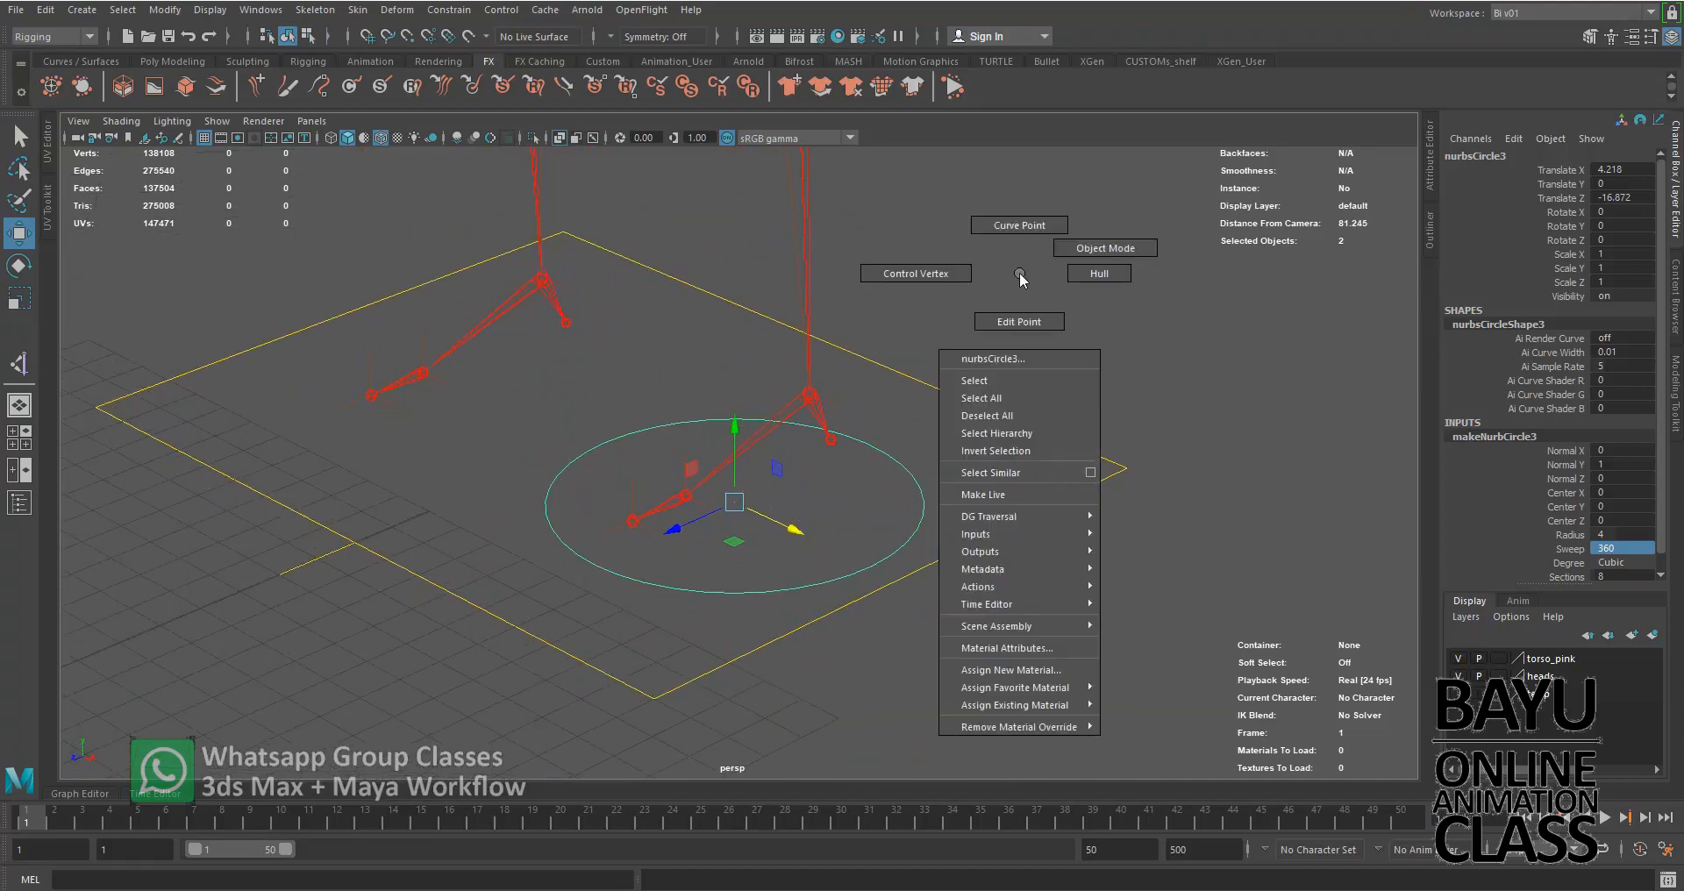
{"action": "right_click_drag", "start_coordinate": [1020, 280], "coordinate": [968, 285]}
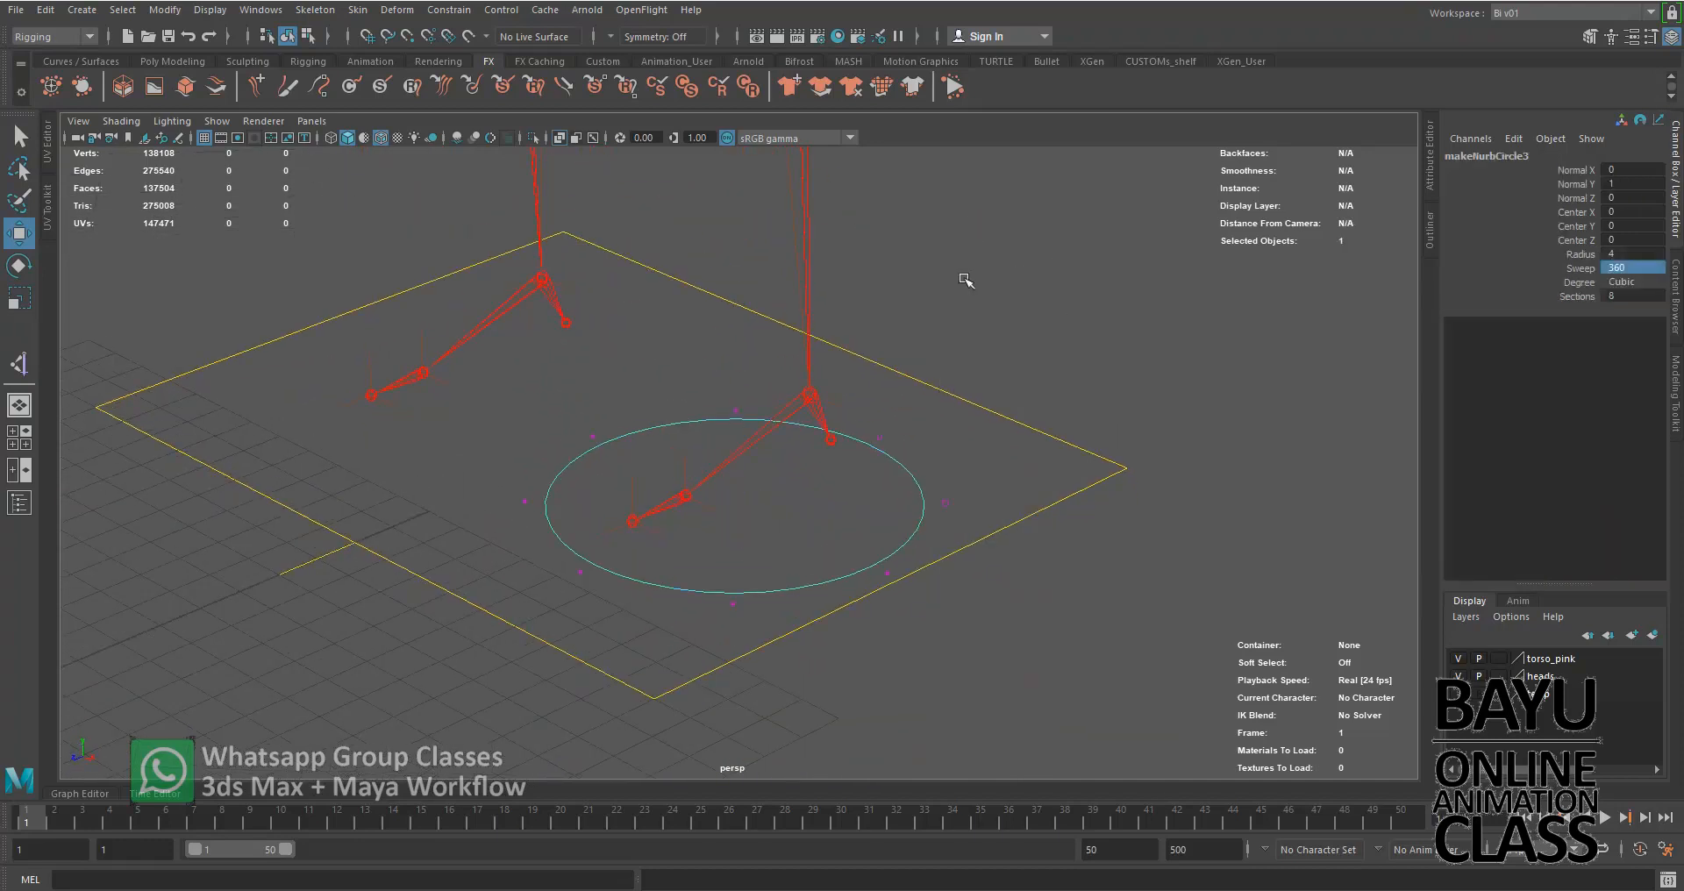
{"action": "left_click", "coordinate": [307, 36]}
{"action": "left_click_drag", "start_coordinate": [728, 562], "coordinate": [741, 496], "text": "alt"}
{"action": "left_click_drag", "start_coordinate": [556, 324], "coordinate": [1193, 627]}
{"action": "left_click_drag", "start_coordinate": [903, 569], "coordinate": [903, 605], "text": "alt"}
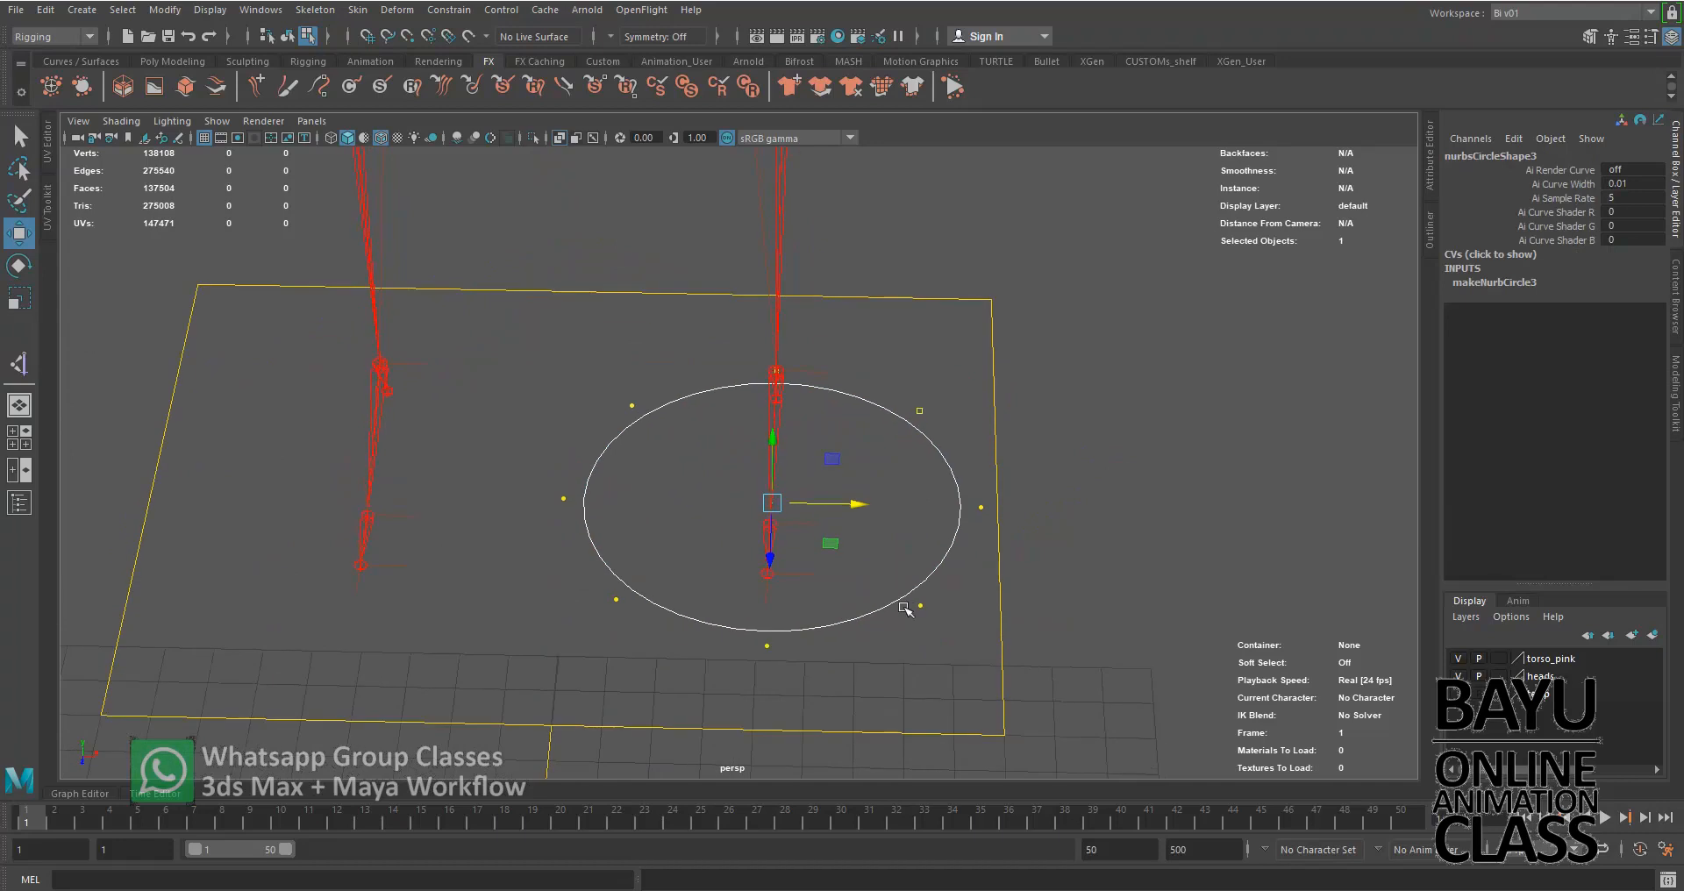
{"action": "key", "text": "r"}
{"action": "left_click", "coordinate": [848, 505]}
{"action": "left_click_drag", "start_coordinate": [848, 505], "coordinate": [792, 493]}
{"action": "middle_click_drag", "start_coordinate": [898, 535], "coordinate": [874, 466], "text": "alt"}
{"action": "left_click_drag", "start_coordinate": [847, 564], "coordinate": [841, 553], "text": "alt"}
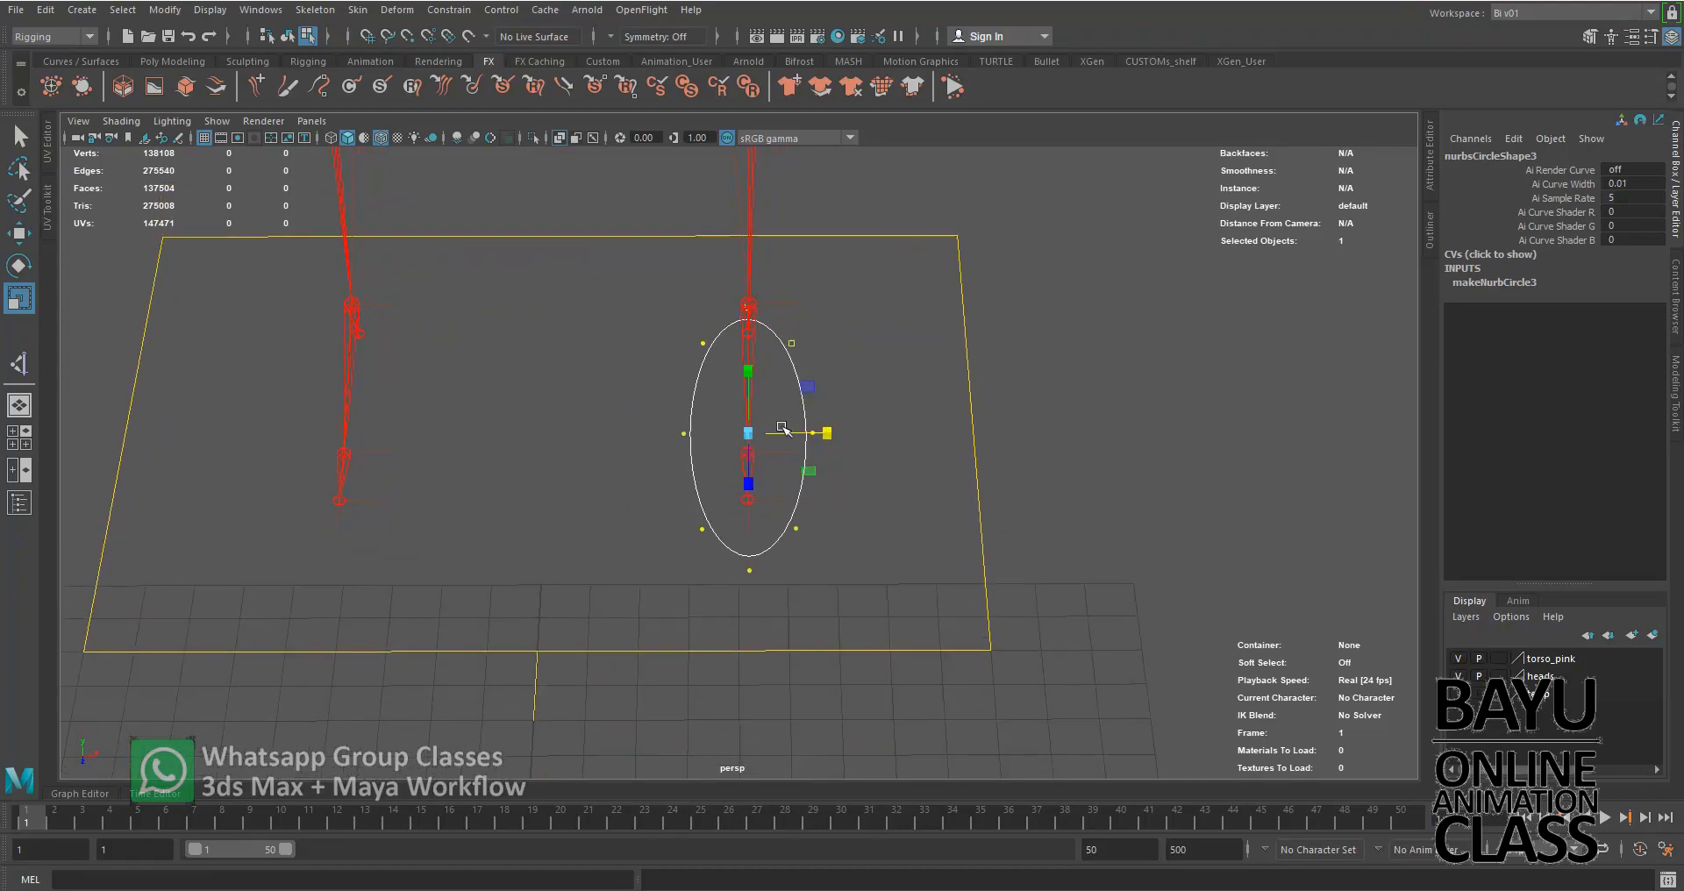
Widen the oval's toe end by scaling its front control vertices along X, and shift the side vertices to curve it like a foot.
{"action": "left_click_drag", "start_coordinate": [666, 482], "coordinate": [892, 547]}
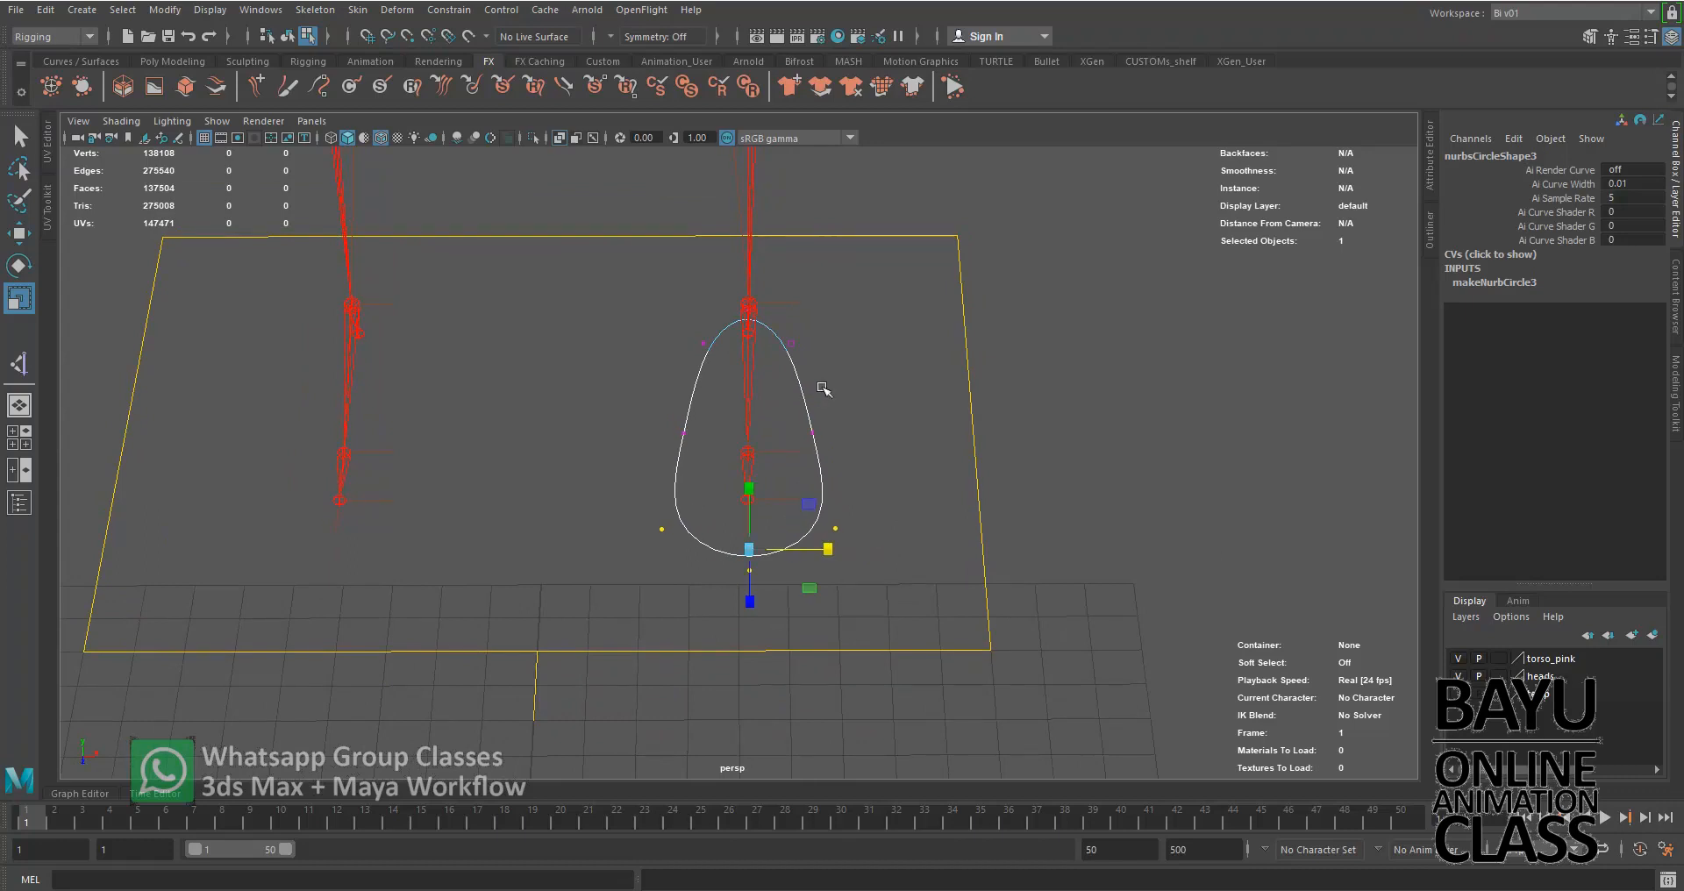
{"action": "left_click_drag", "start_coordinate": [666, 270], "coordinate": [836, 325]}
{"action": "left_click_drag", "start_coordinate": [613, 405], "coordinate": [850, 435]}
{"action": "key", "text": "w"}
{"action": "mouse_move", "coordinate": [872, 574]}
{"action": "left_mouse_down", "text": "alt"}
{"action": "mouse_move", "coordinate": [883, 557]}
{"action": "mouse_move", "coordinate": [631, 553]}
{"action": "mouse_move", "coordinate": [879, 567]}
{"action": "mouse_move", "coordinate": [794, 603]}
{"action": "left_mouse_up", "text": "alt"}
{"action": "left_click", "coordinate": [752, 604]}
Refine the heel's width by scaling its control vertices along X, and reselect the foot curve in object mode.
{"action": "mouse_move", "coordinate": [630, 519]}
{"action": "left_mouse_down"}
{"action": "mouse_move", "coordinate": [691, 576]}
{"action": "mouse_move", "coordinate": [664, 644]}
{"action": "mouse_move", "coordinate": [664, 625]}
{"action": "left_mouse_up"}
{"action": "mouse_move", "coordinate": [766, 574]}
{"action": "left_mouse_down", "text": "alt"}
{"action": "mouse_move", "coordinate": [687, 530]}
{"action": "mouse_move", "coordinate": [886, 519]}
{"action": "mouse_move", "coordinate": [722, 538]}
{"action": "mouse_move", "coordinate": [797, 575]}
{"action": "left_mouse_up", "text": "alt"}
{"action": "key", "text": "r"}
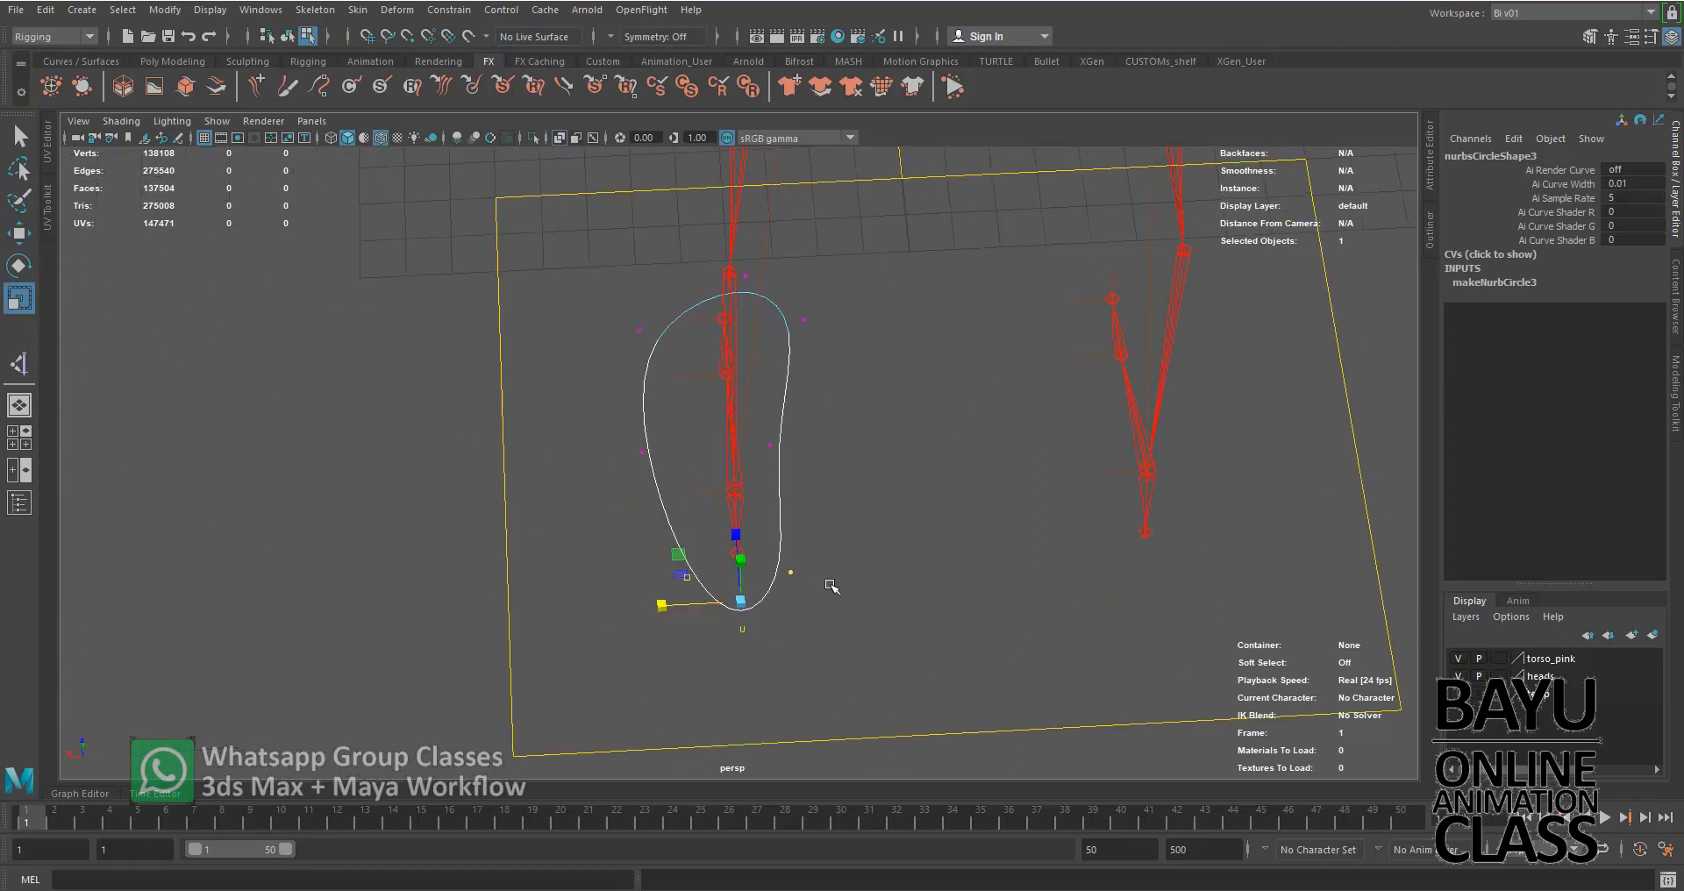
{"action": "left_click_drag", "start_coordinate": [653, 605], "coordinate": [649, 605]}
{"action": "left_click_drag", "start_coordinate": [649, 605], "coordinate": [967, 447], "text": "alt"}
{"action": "right_click_drag", "start_coordinate": [1140, 309], "coordinate": [1192, 281]}
{"action": "left_click", "coordinate": [1135, 406]}
{"action": "middle_click_drag", "start_coordinate": [929, 454], "coordinate": [1049, 468], "text": "alt"}
{"action": "left_click_drag", "start_coordinate": [1013, 476], "coordinate": [977, 511], "text": "alt"}
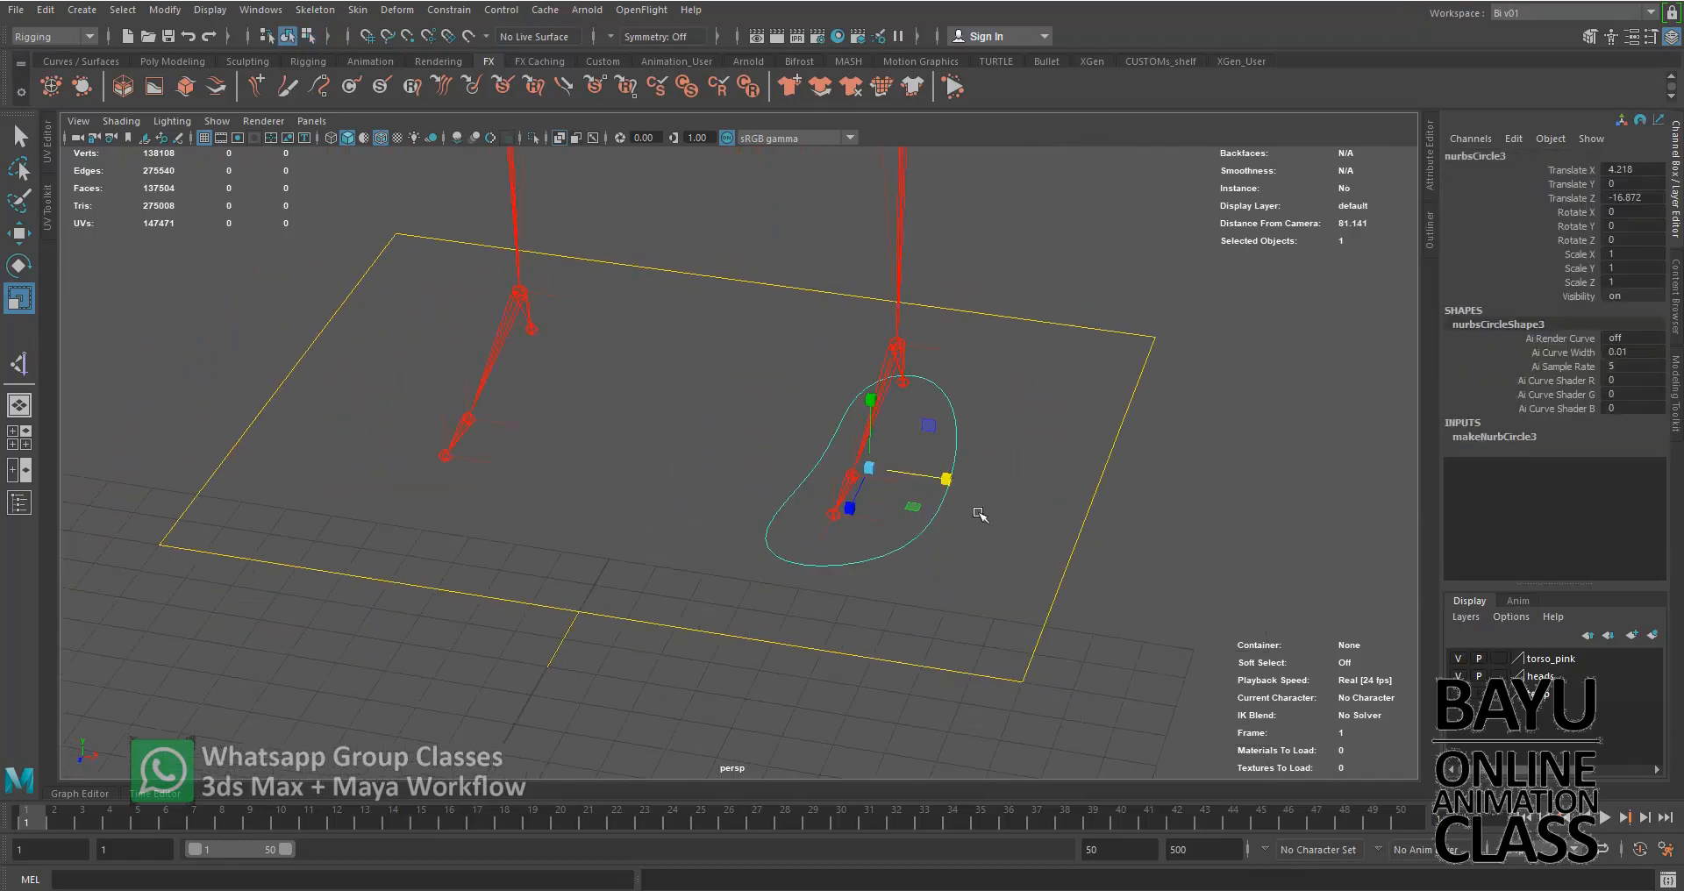
Give the foot control curve a yellow wireframe color.
{"action": "left_click", "coordinate": [204, 10]}
{"action": "left_click", "coordinate": [297, 176]}
{"action": "left_click", "coordinate": [121, 235]}
{"action": "left_click", "coordinate": [115, 272]}
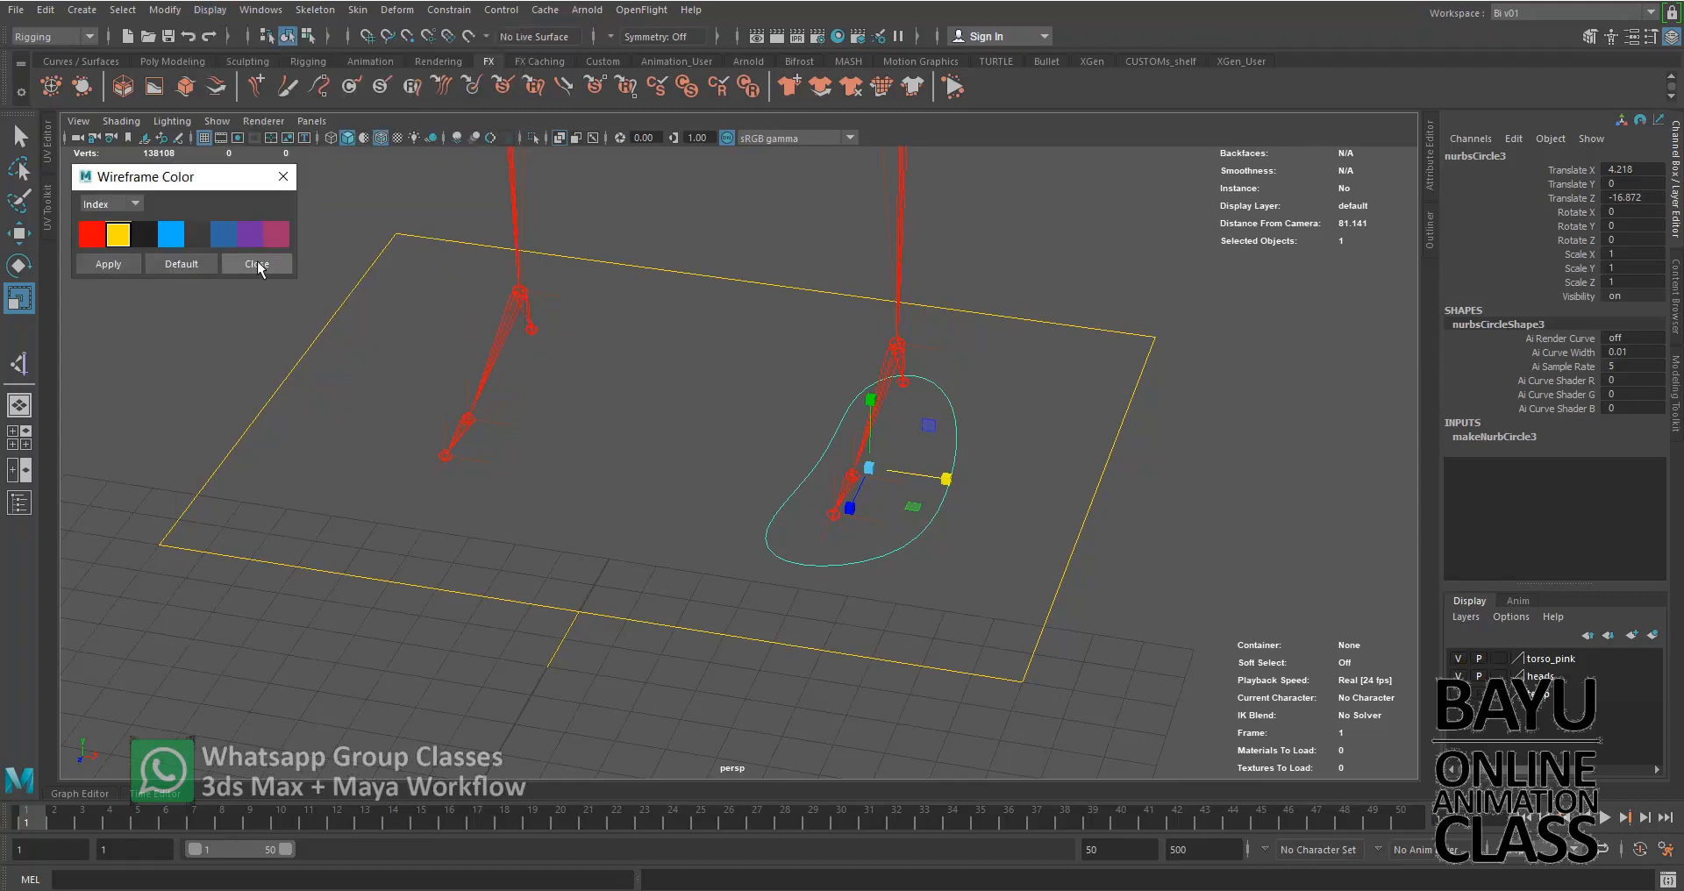
{"action": "left_click", "coordinate": [257, 265]}
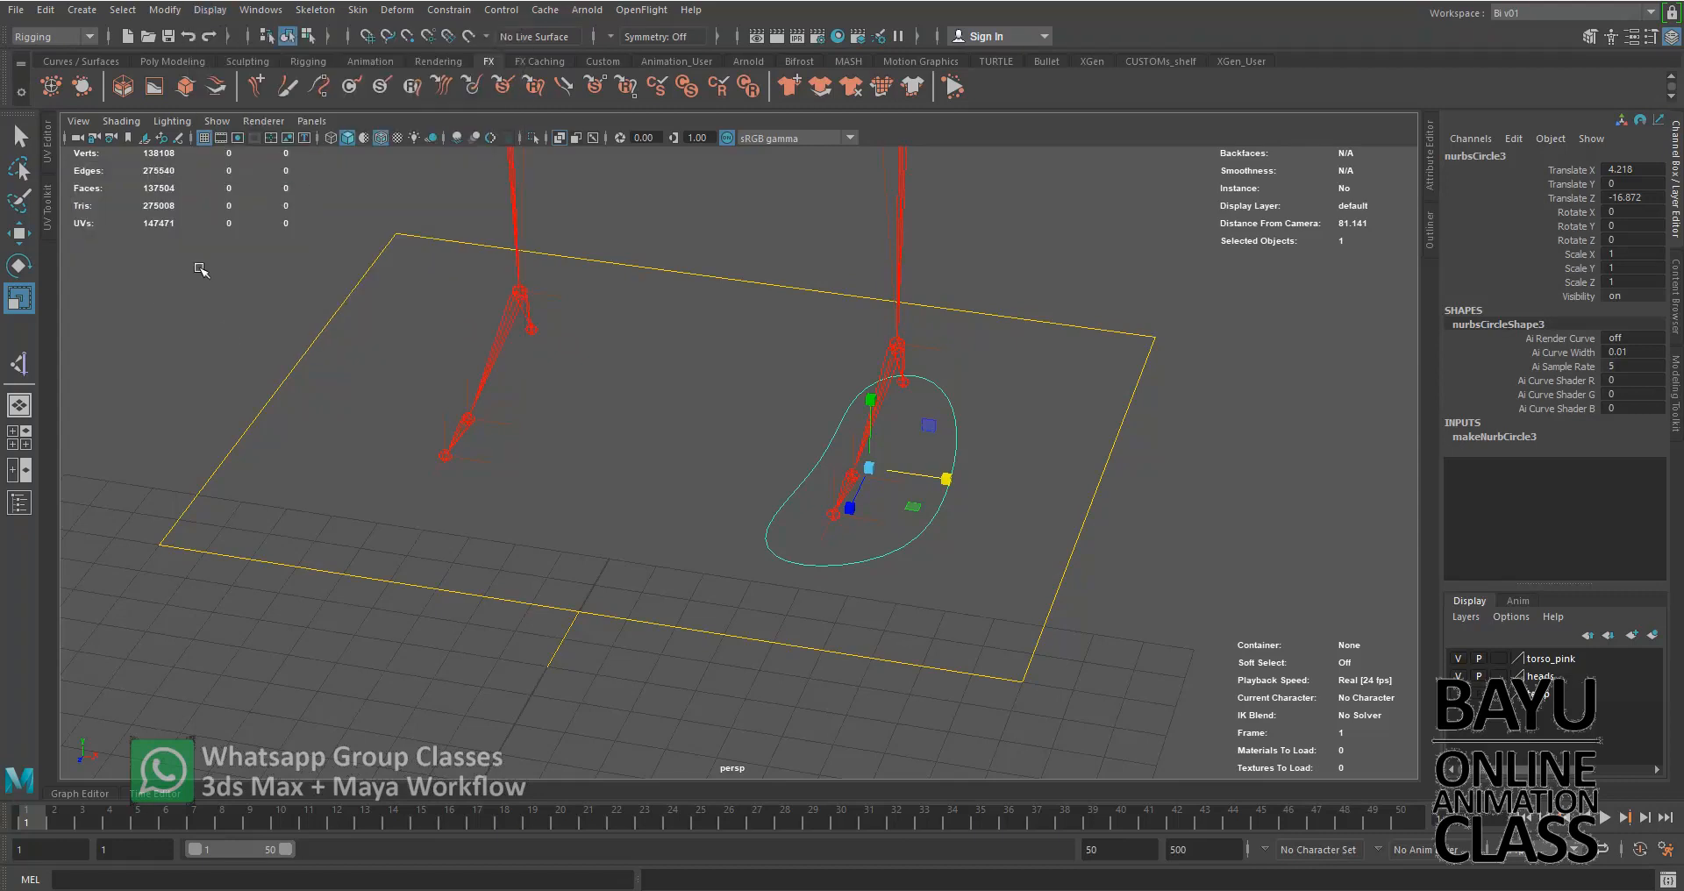
Duplicate the foot control with Duplicate Special, one copy with its input graph, and set the copy's Translate X to -4.218.
{"action": "left_click", "coordinate": [46, 10]}
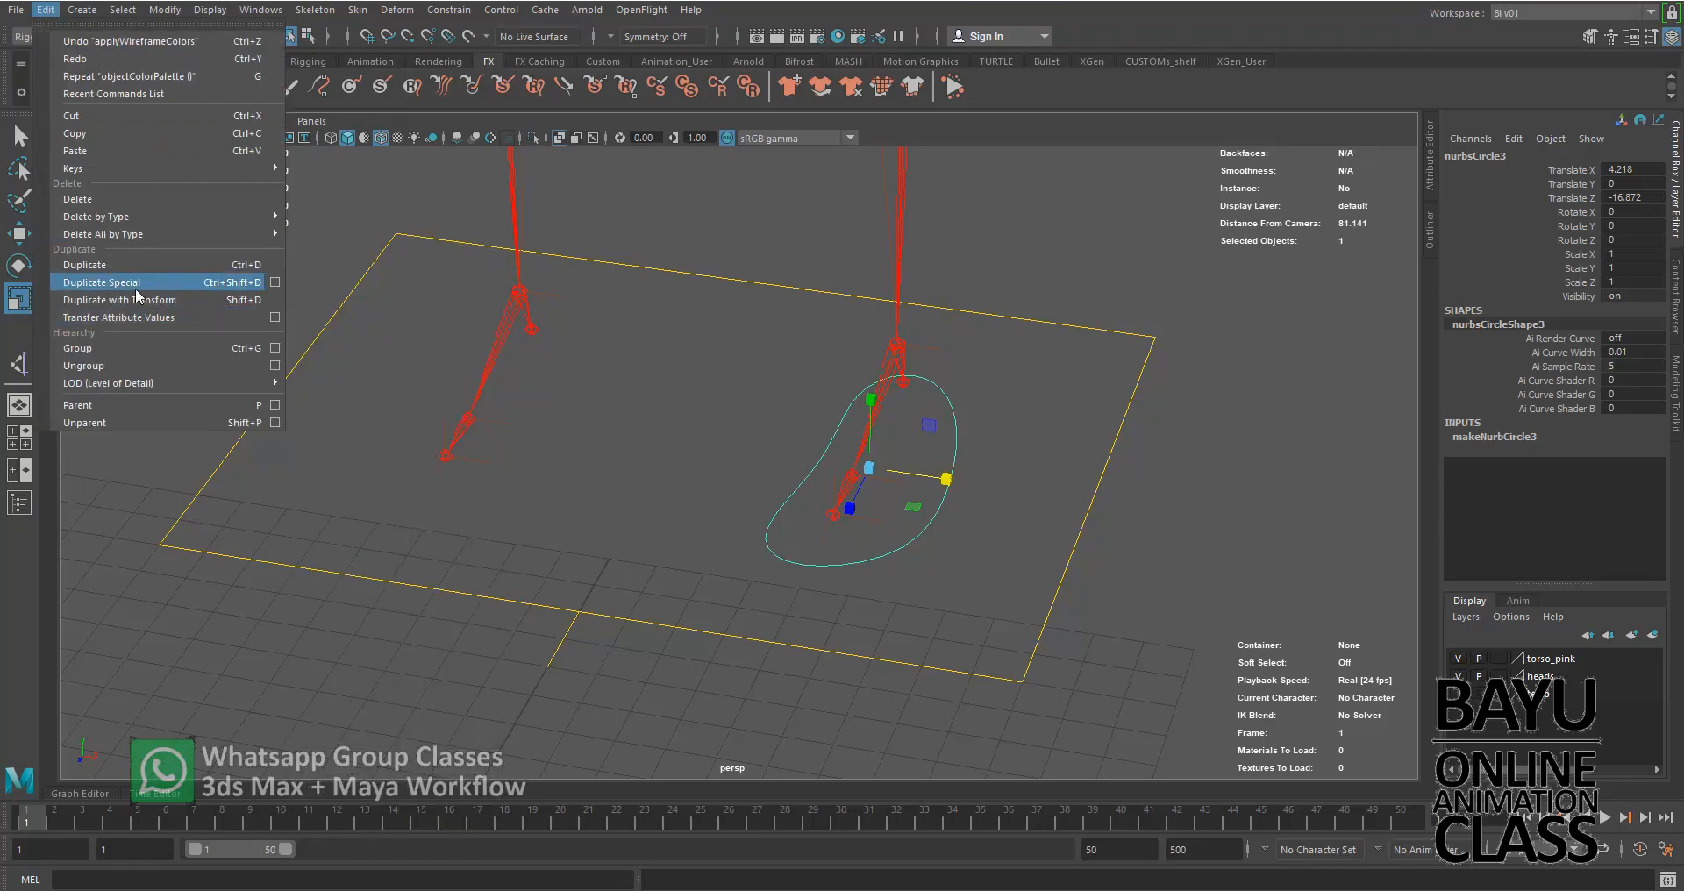
{"action": "left_click", "coordinate": [275, 282]}
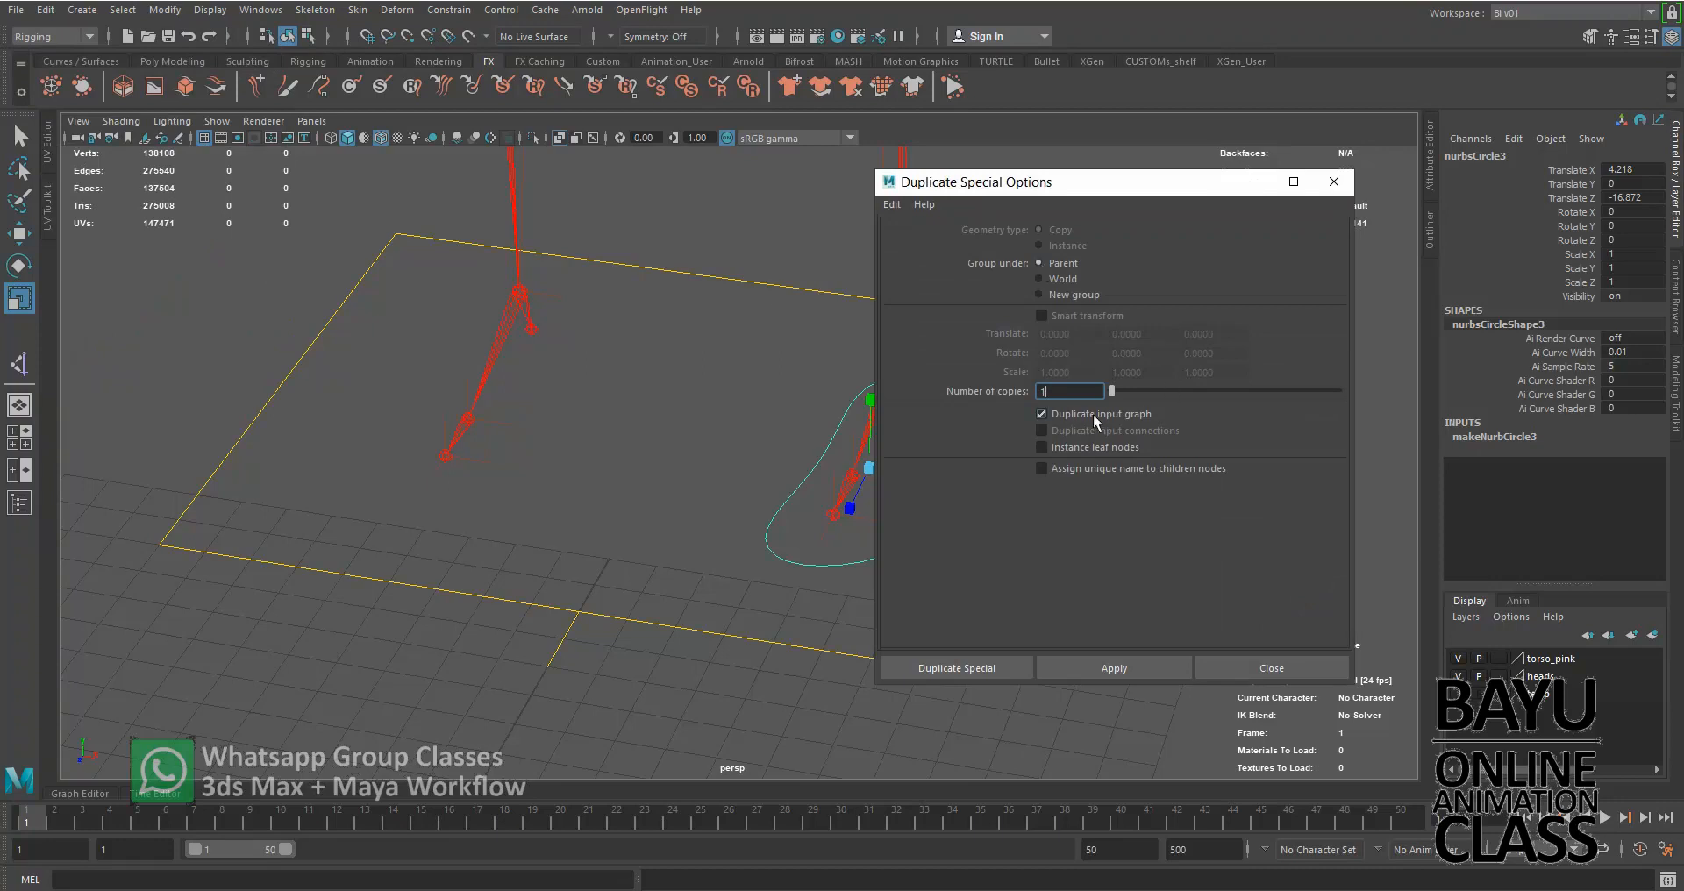
{"action": "left_click", "coordinate": [980, 670]}
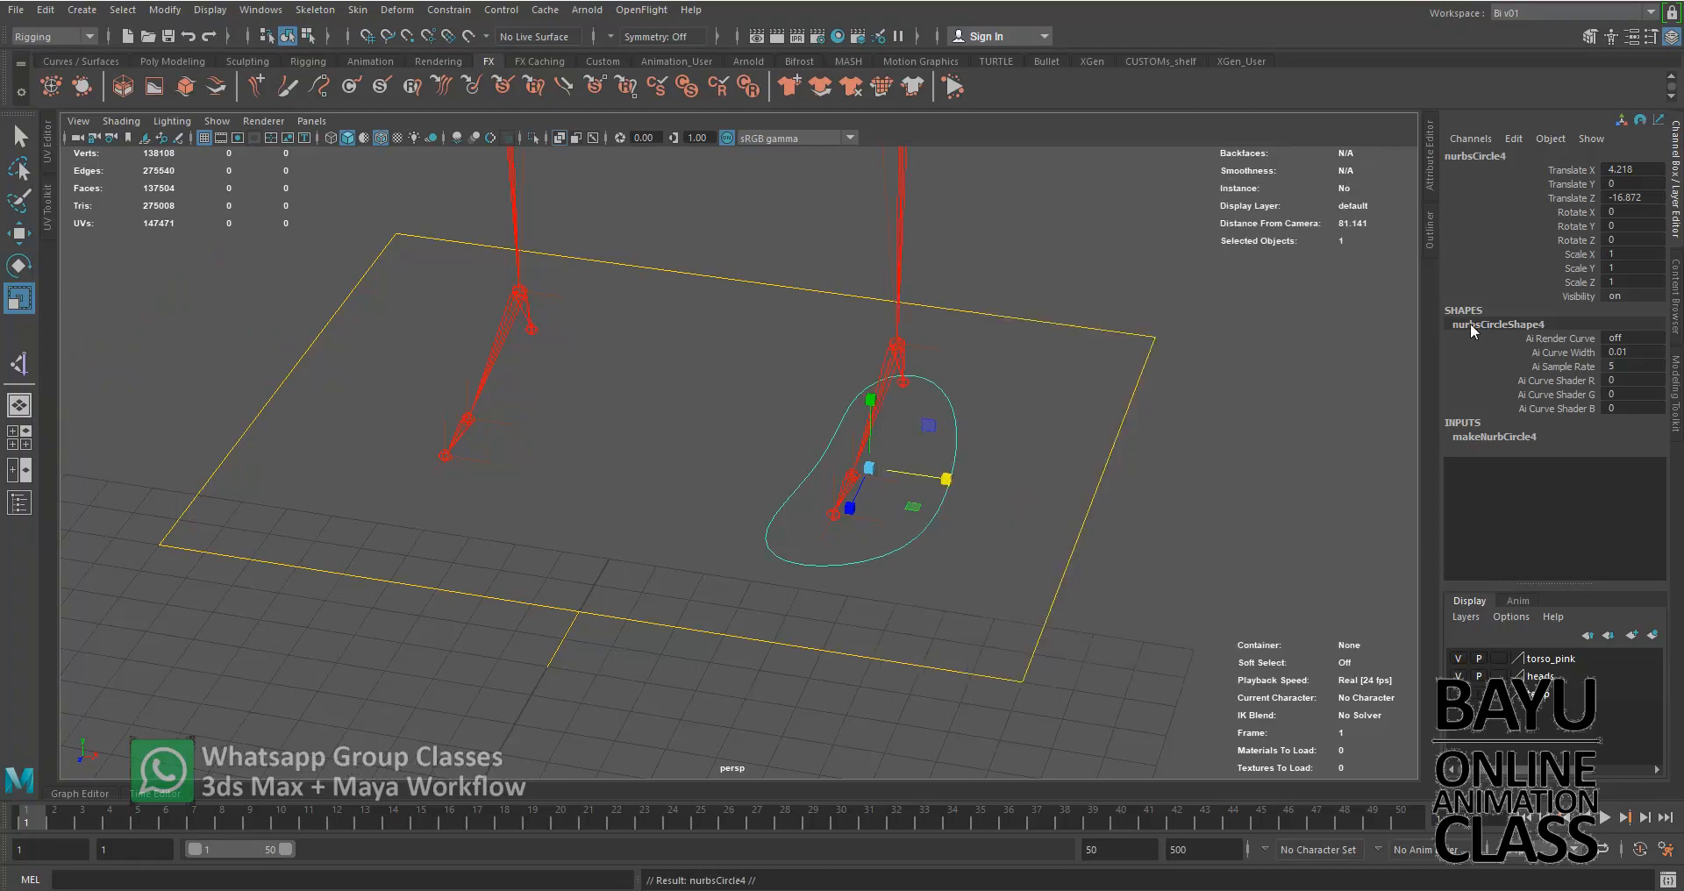
{"action": "double_click", "coordinate": [1649, 168]}
{"action": "key", "text": "Return"}
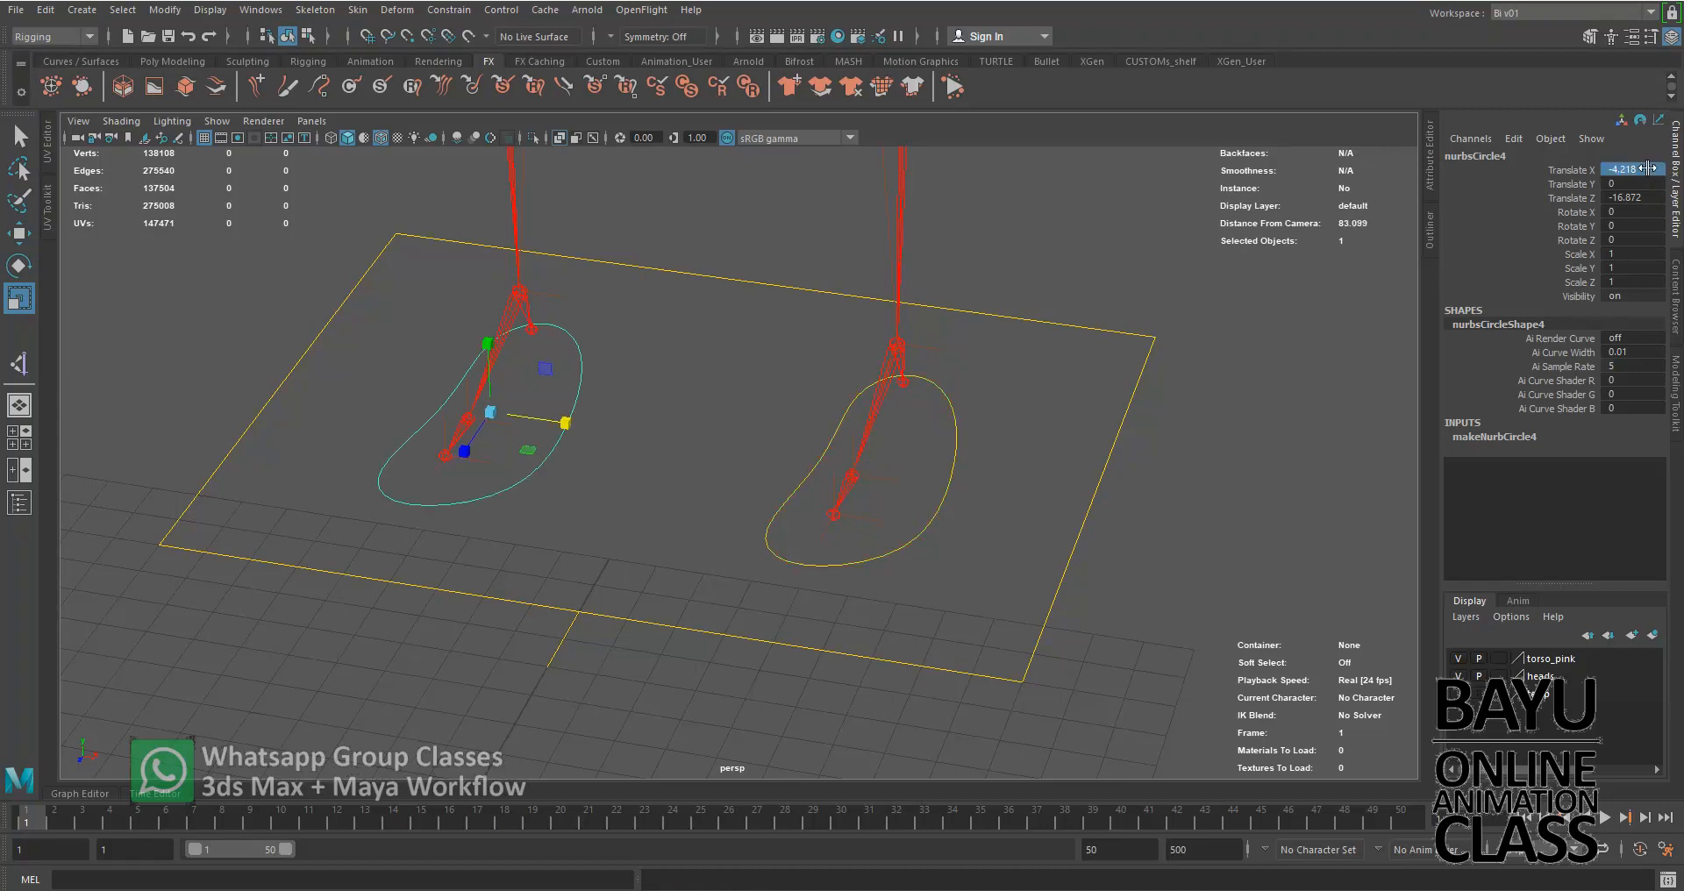
{"action": "left_click_drag", "start_coordinate": [635, 416], "coordinate": [681, 474], "text": "alt"}
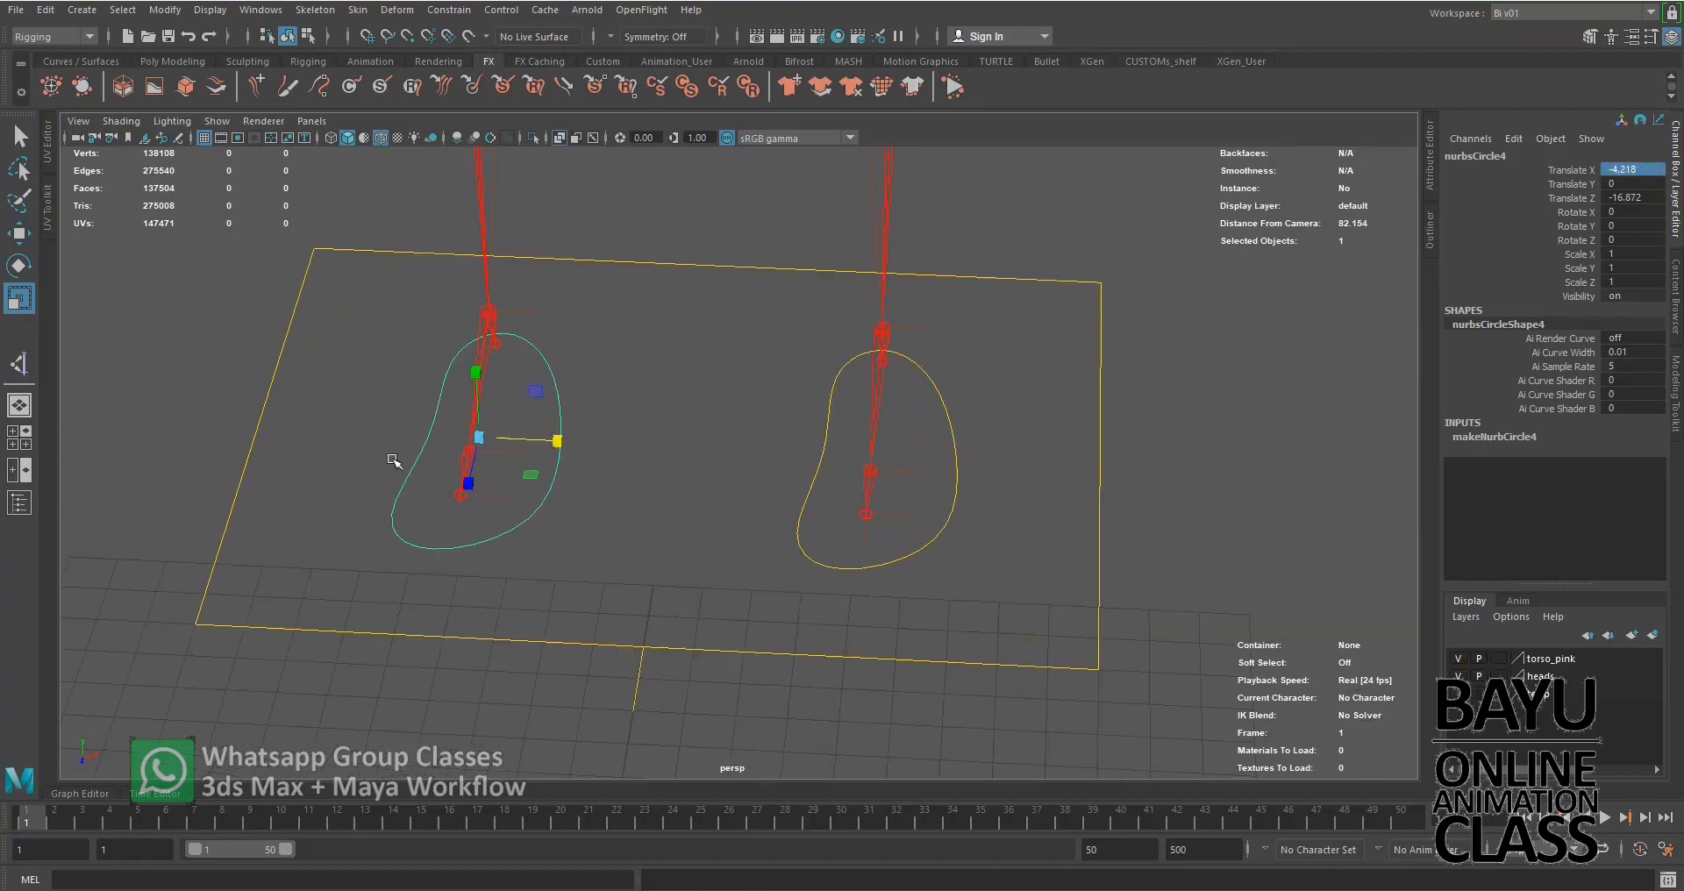
Mirror the copied foot control by setting its Scale X to -1, and deselect it.
{"action": "double_click", "coordinate": [1648, 253]}
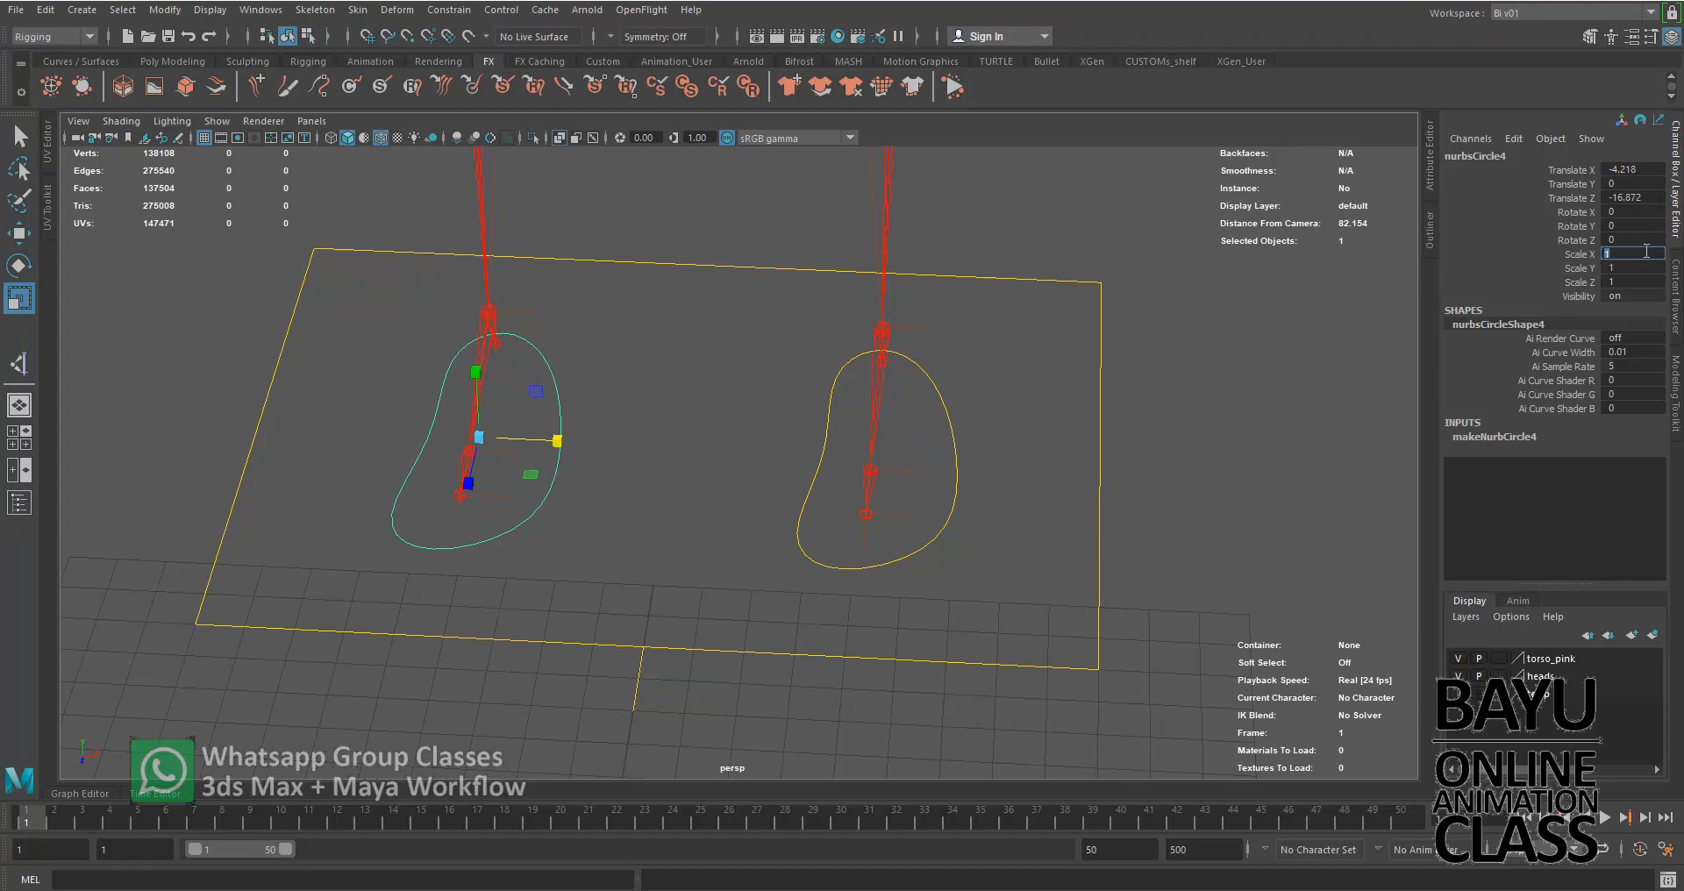
{"action": "type", "text": "-1"}
{"action": "key", "text": "Return"}
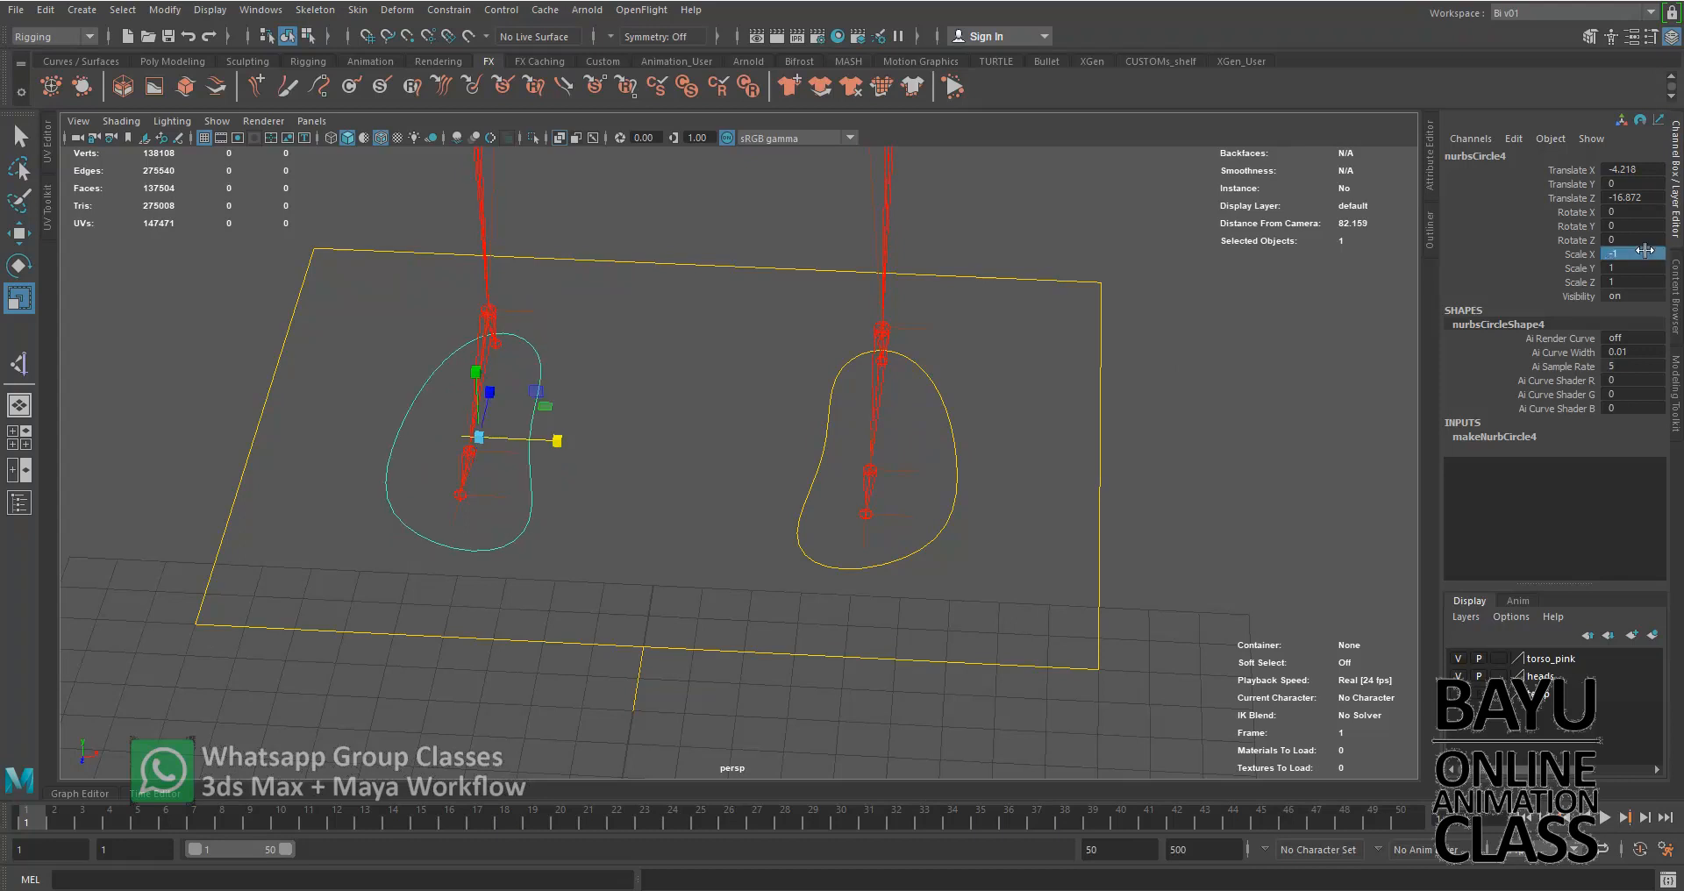
{"action": "left_click", "coordinate": [1148, 523]}
Switch to the side view and frame the leg joints from hip to foot.
{"action": "middle_click_drag", "start_coordinate": [844, 496], "coordinate": [845, 594], "text": "alt"}
{"action": "scroll", "coordinate": [877, 558], "scroll_direction": "down", "scroll_amount": 5}
{"action": "left_click_drag", "start_coordinate": [882, 564], "coordinate": [731, 493], "text": "alt"}
{"action": "middle_click_drag", "start_coordinate": [731, 492], "coordinate": [718, 582], "text": "alt"}
{"action": "left_click_drag", "start_coordinate": [718, 582], "coordinate": [656, 553], "text": "alt"}
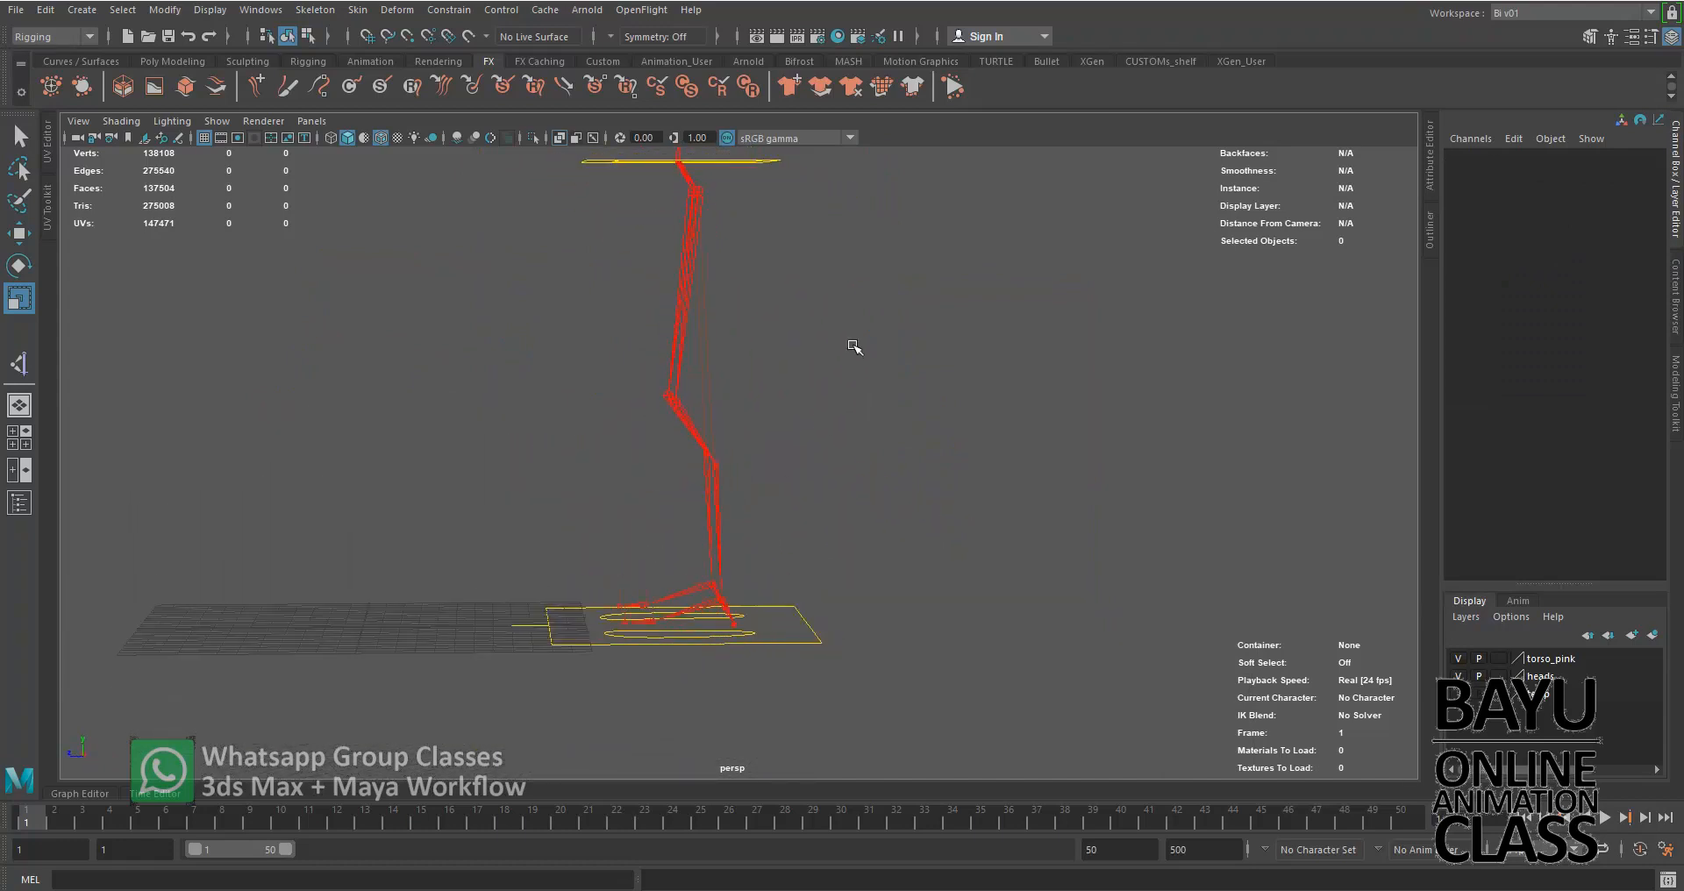
{"action": "key", "text": "space"}
{"action": "left_click_drag", "start_coordinate": [850, 387], "coordinate": [919, 386]}
{"action": "scroll", "coordinate": [657, 389], "scroll_direction": "down", "scroll_amount": 2}
{"action": "middle_click_drag", "start_coordinate": [786, 553], "coordinate": [848, 316], "text": "alt"}
{"action": "scroll", "coordinate": [887, 439], "scroll_direction": "down", "scroll_amount": 3}
{"action": "middle_click_drag", "start_coordinate": [863, 553], "coordinate": [854, 356], "text": "alt"}
{"action": "scroll", "coordinate": [852, 457], "scroll_direction": "up", "scroll_amount": 2}
{"action": "middle_click_drag", "start_coordinate": [853, 522], "coordinate": [869, 474], "text": "alt"}
Draw a grid-snapped, forward-pointing arrow in front of the knee with the CV Curve Tool.
{"action": "left_click", "coordinate": [82, 9]}
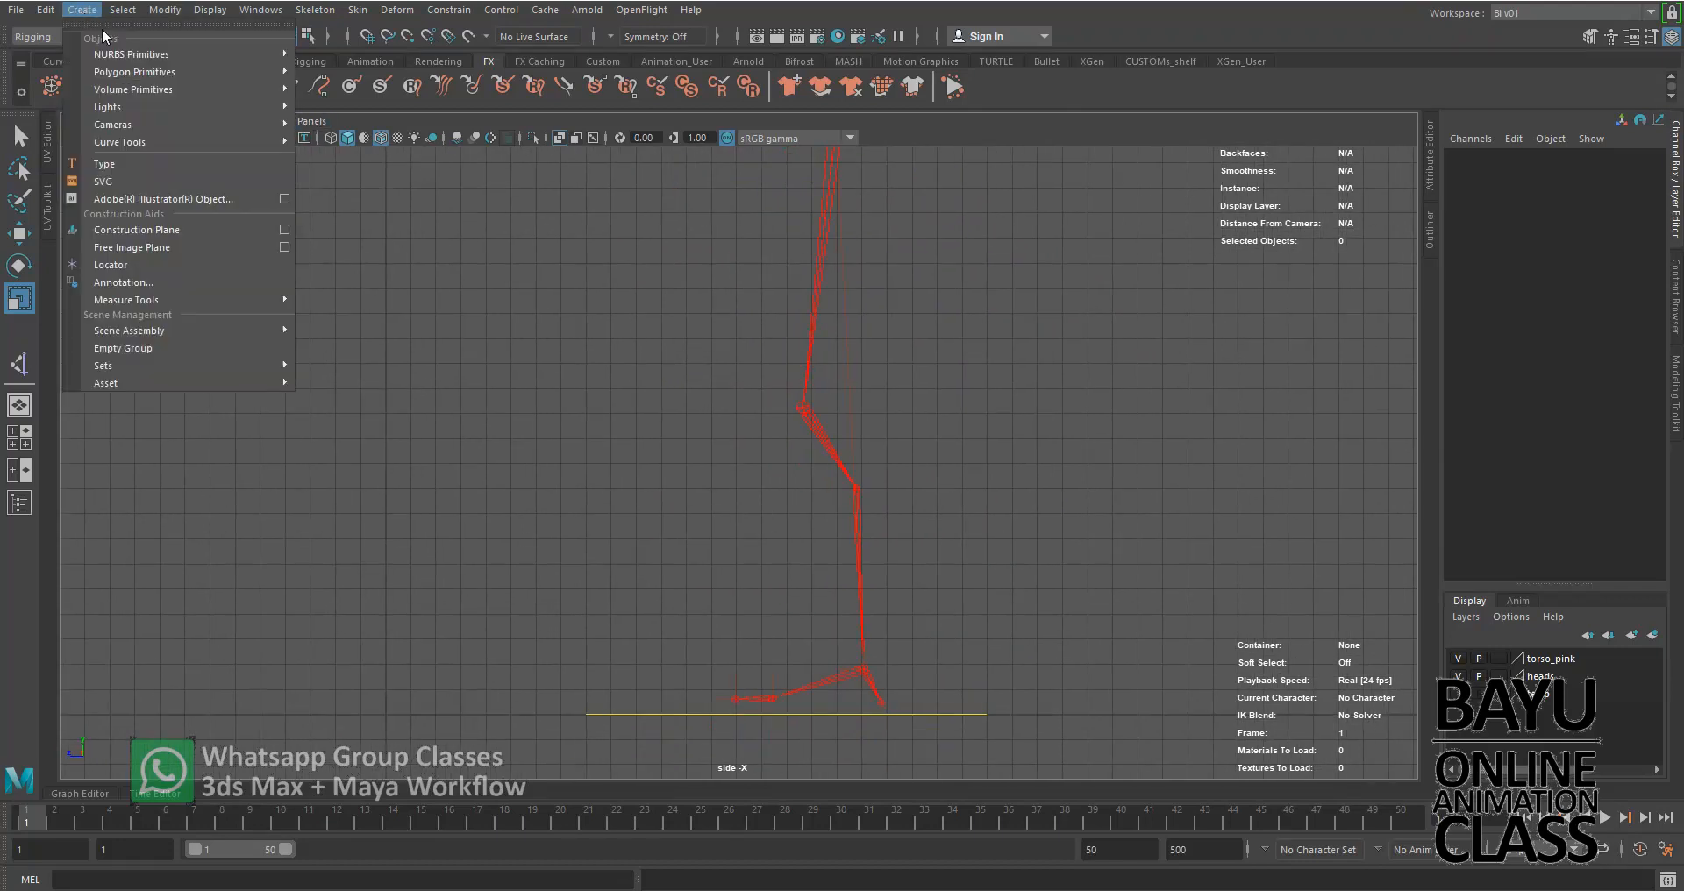
{"action": "mouse_move", "coordinate": [181, 144]}
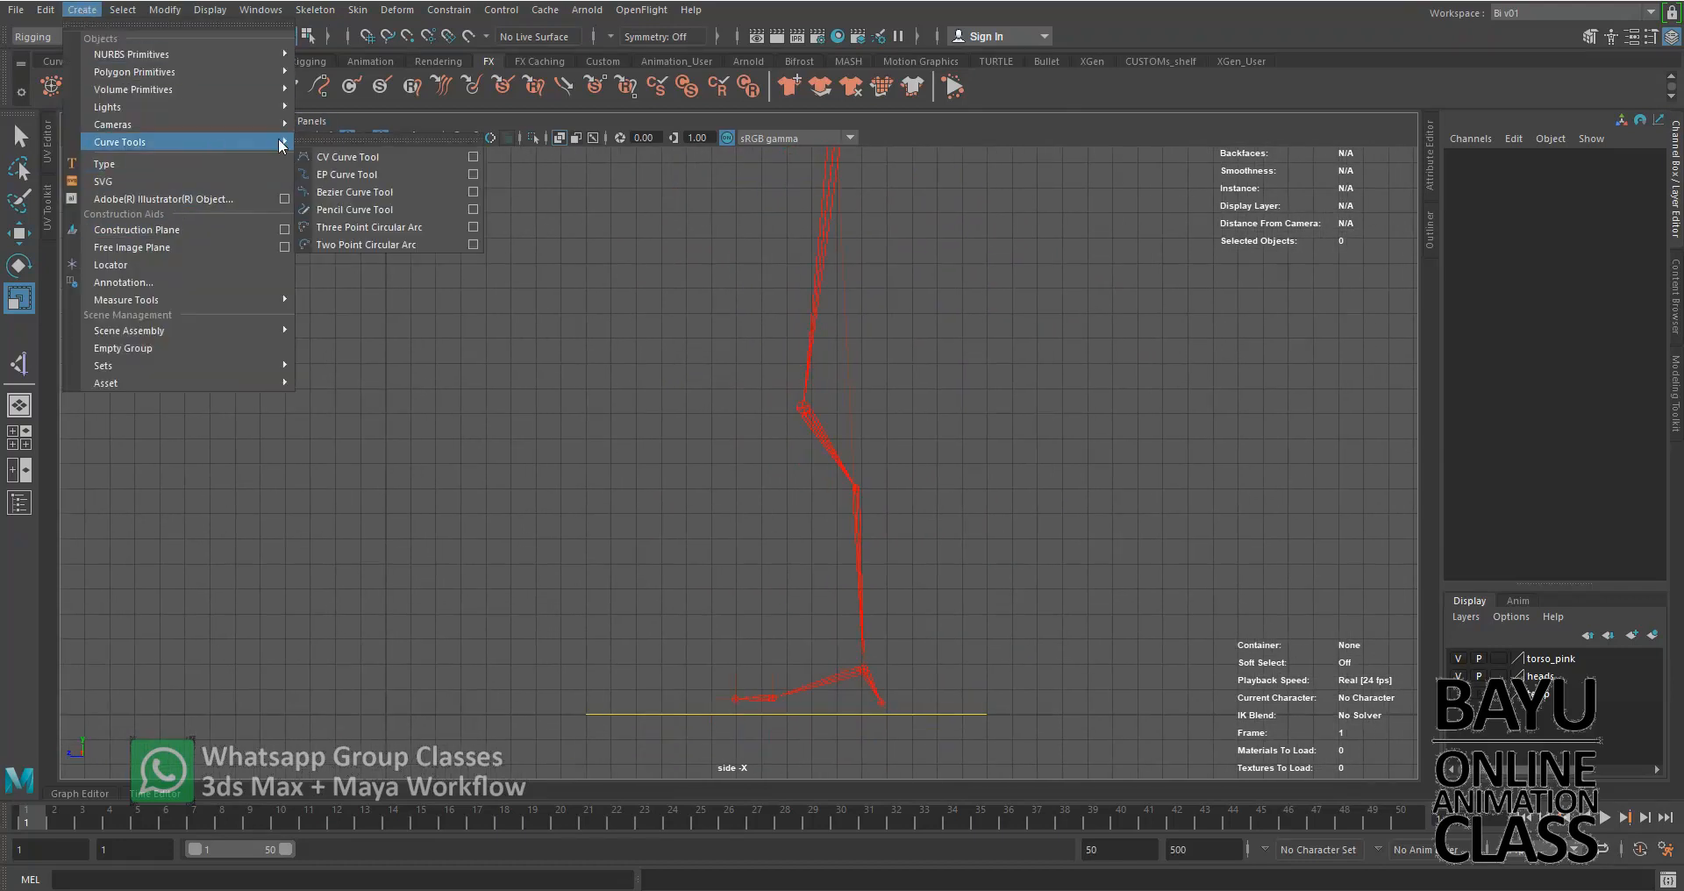
{"action": "left_click", "coordinate": [396, 157]}
{"action": "scroll", "coordinate": [492, 228], "scroll_direction": "up", "scroll_amount": 1}
{"action": "key", "text": "x"}
{"action": "scroll", "coordinate": [706, 525], "scroll_direction": "up", "scroll_amount": 3}
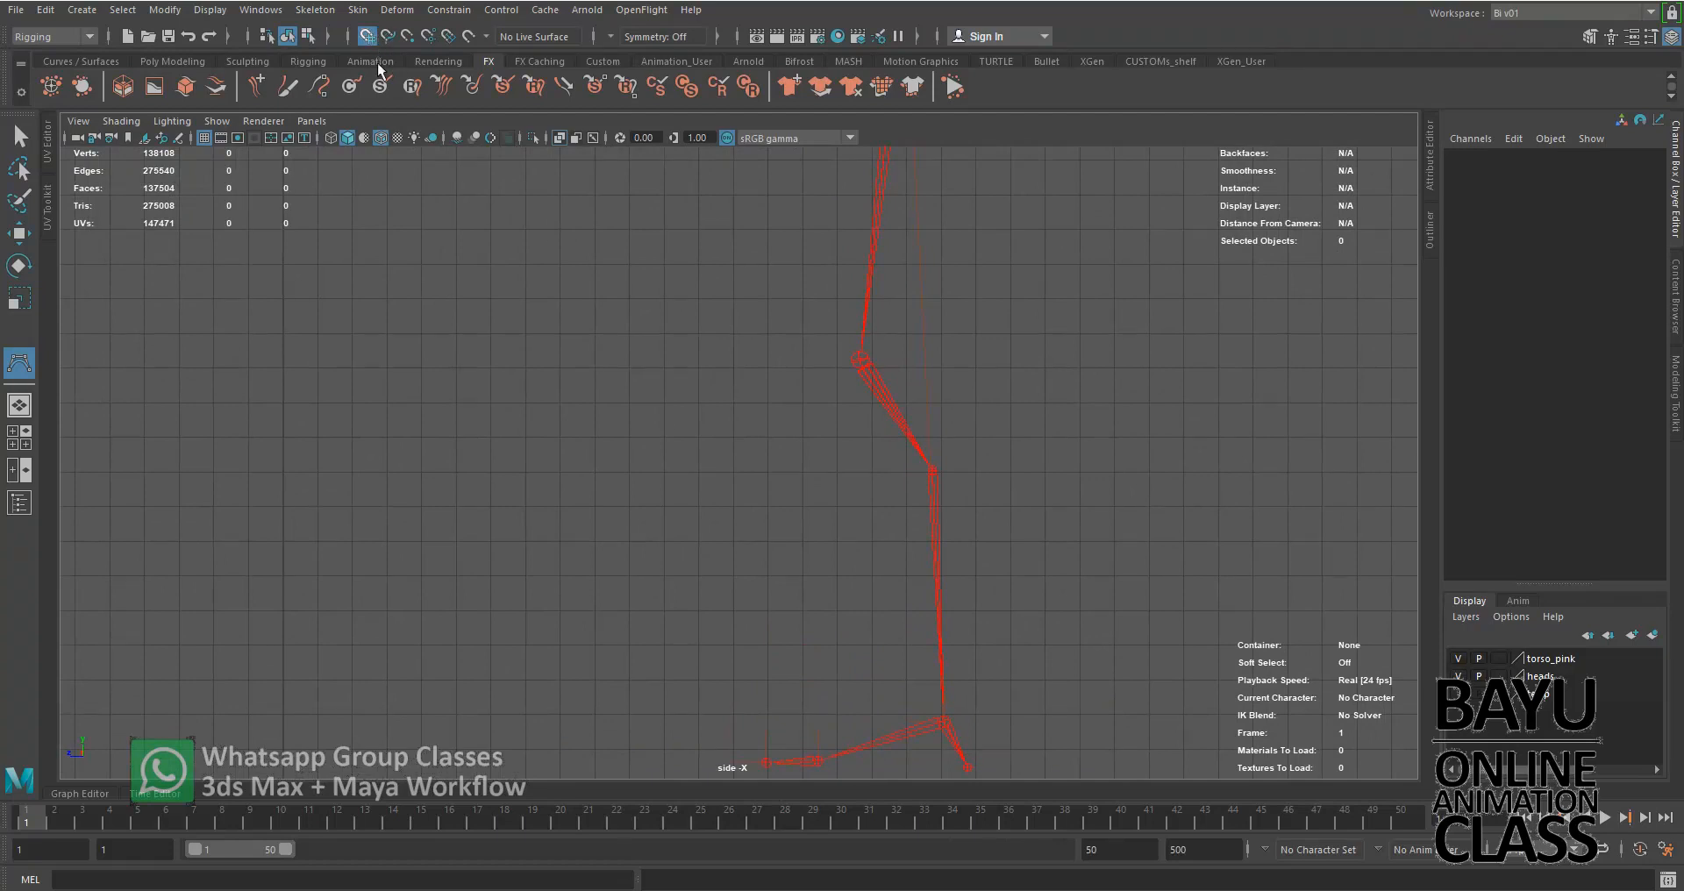
{"action": "left_click", "coordinate": [767, 369]}
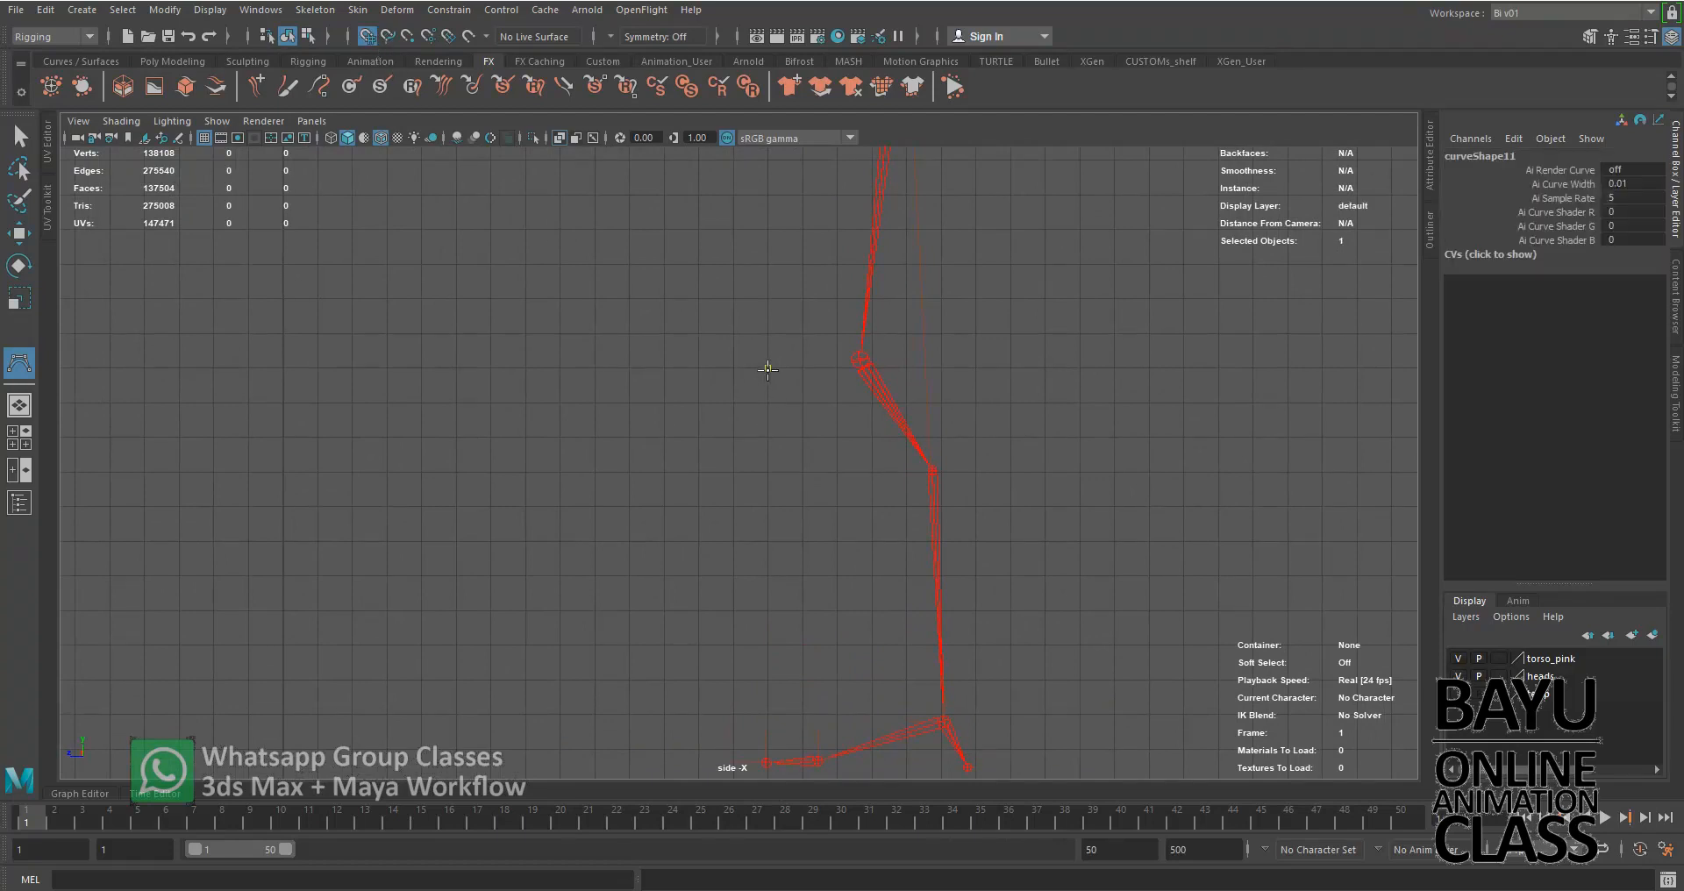
{"action": "left_click", "coordinate": [698, 368]}
{"action": "left_click", "coordinate": [696, 334]}
{"action": "left_click", "coordinate": [664, 367]}
{"action": "left_click", "coordinate": [698, 403]}
{"action": "left_click", "coordinate": [698, 368]}
{"action": "key", "text": "r"}
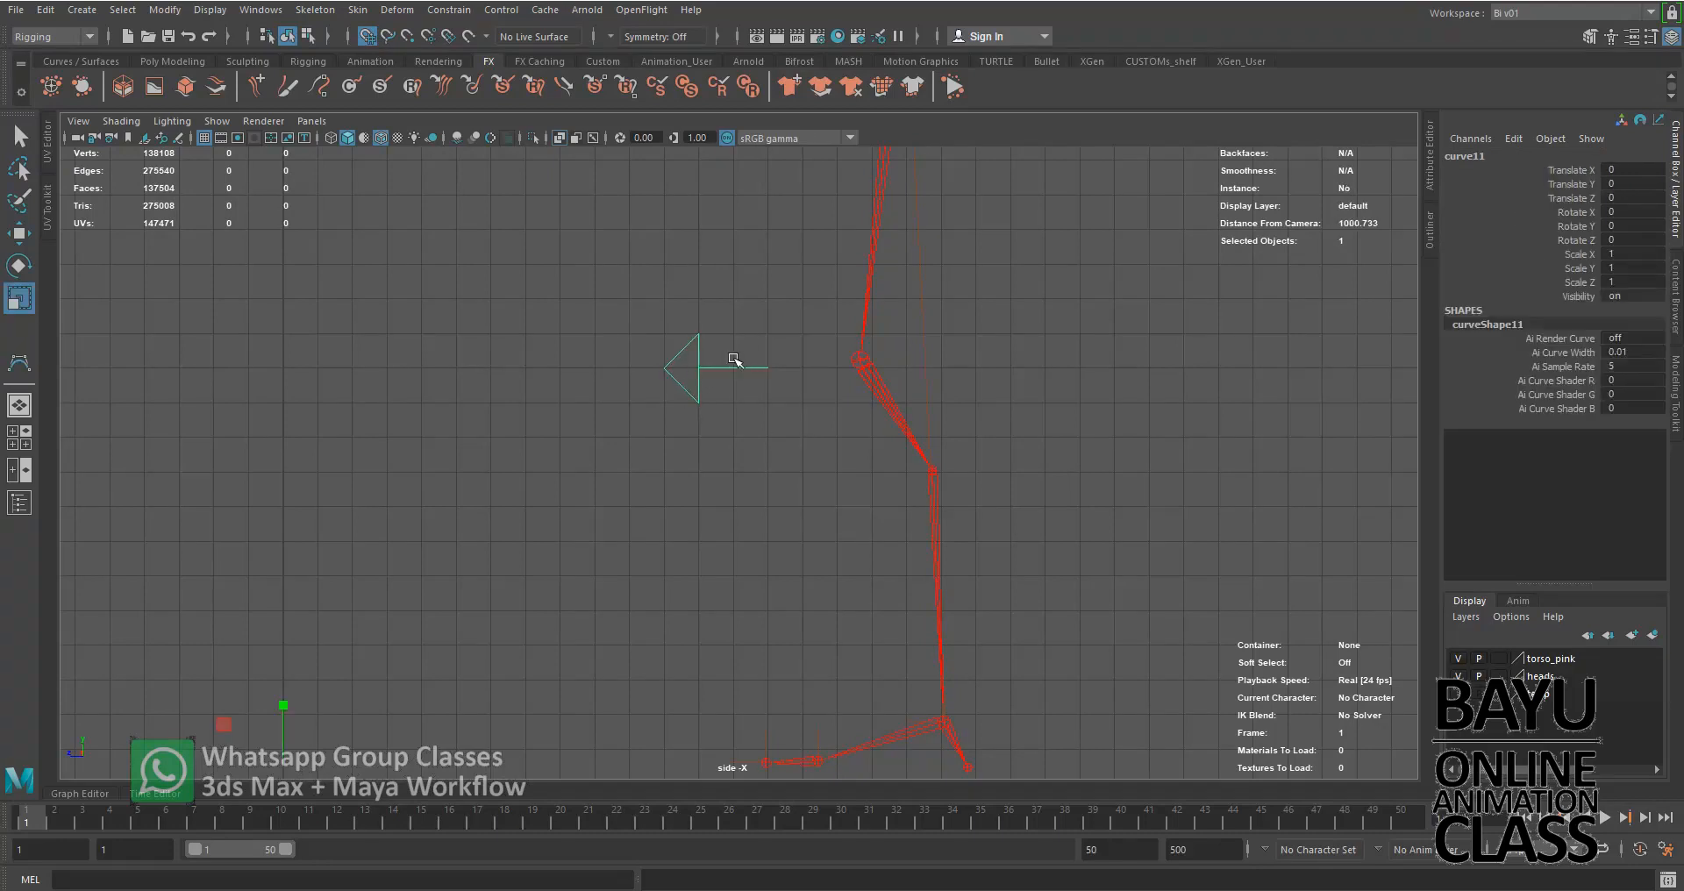
Scale the arrowhead's control vertices down along Y to slim it, and reselect the arrow in object mode.
{"action": "right_click_drag", "start_coordinate": [621, 213], "coordinate": [596, 255]}
{"action": "left_click_drag", "start_coordinate": [596, 255], "coordinate": [735, 453]}
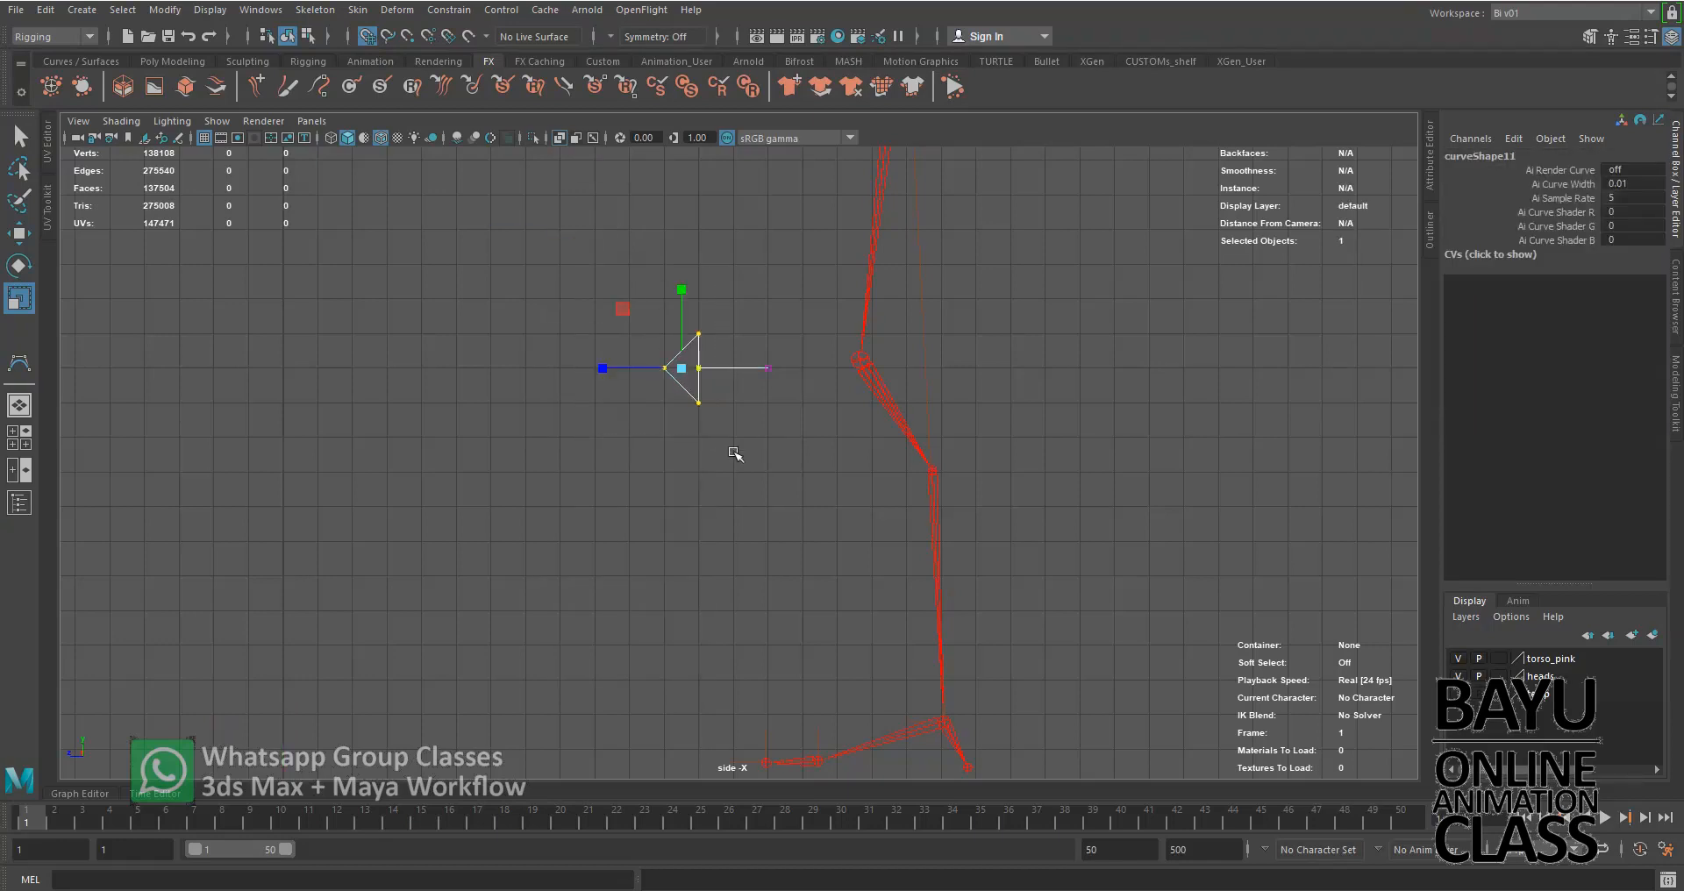
{"action": "left_click_drag", "start_coordinate": [682, 289], "coordinate": [681, 329]}
{"action": "left_click_drag", "start_coordinate": [680, 329], "coordinate": [680, 326]}
{"action": "middle_click_drag", "start_coordinate": [757, 415], "coordinate": [722, 436], "text": "alt"}
{"action": "right_click_drag", "start_coordinate": [710, 290], "coordinate": [772, 271]}
{"action": "left_click", "coordinate": [761, 327]}
{"action": "left_click_drag", "start_coordinate": [694, 371], "coordinate": [699, 446]}
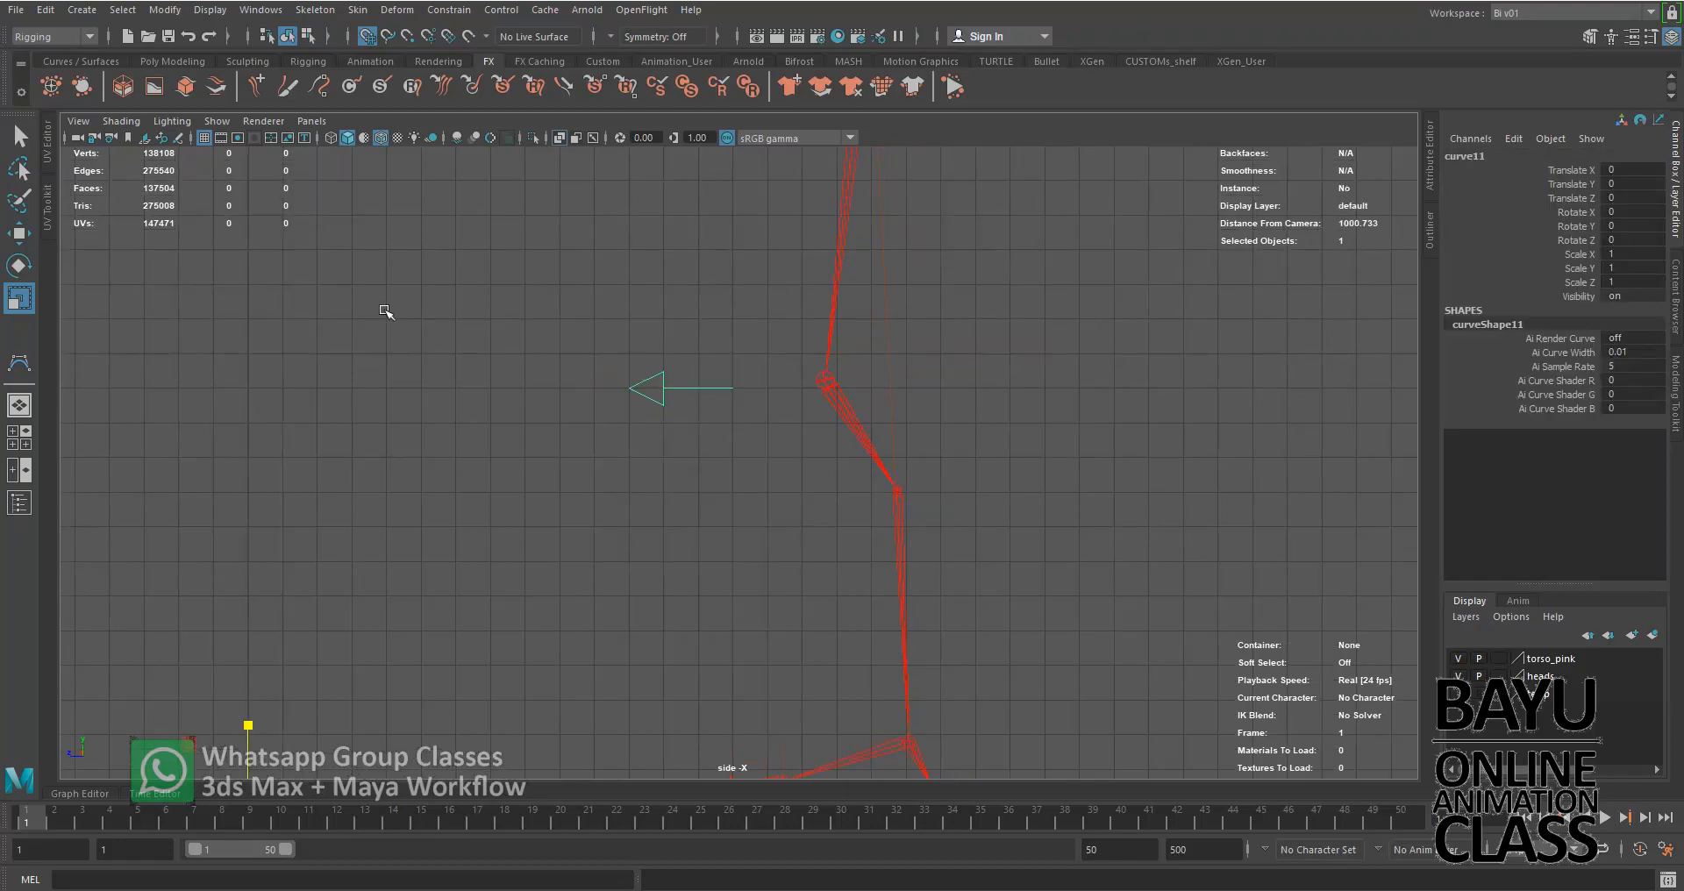
Give the arrow curve a yellow wireframe color and reselect it.
{"action": "left_click", "coordinate": [210, 10]}
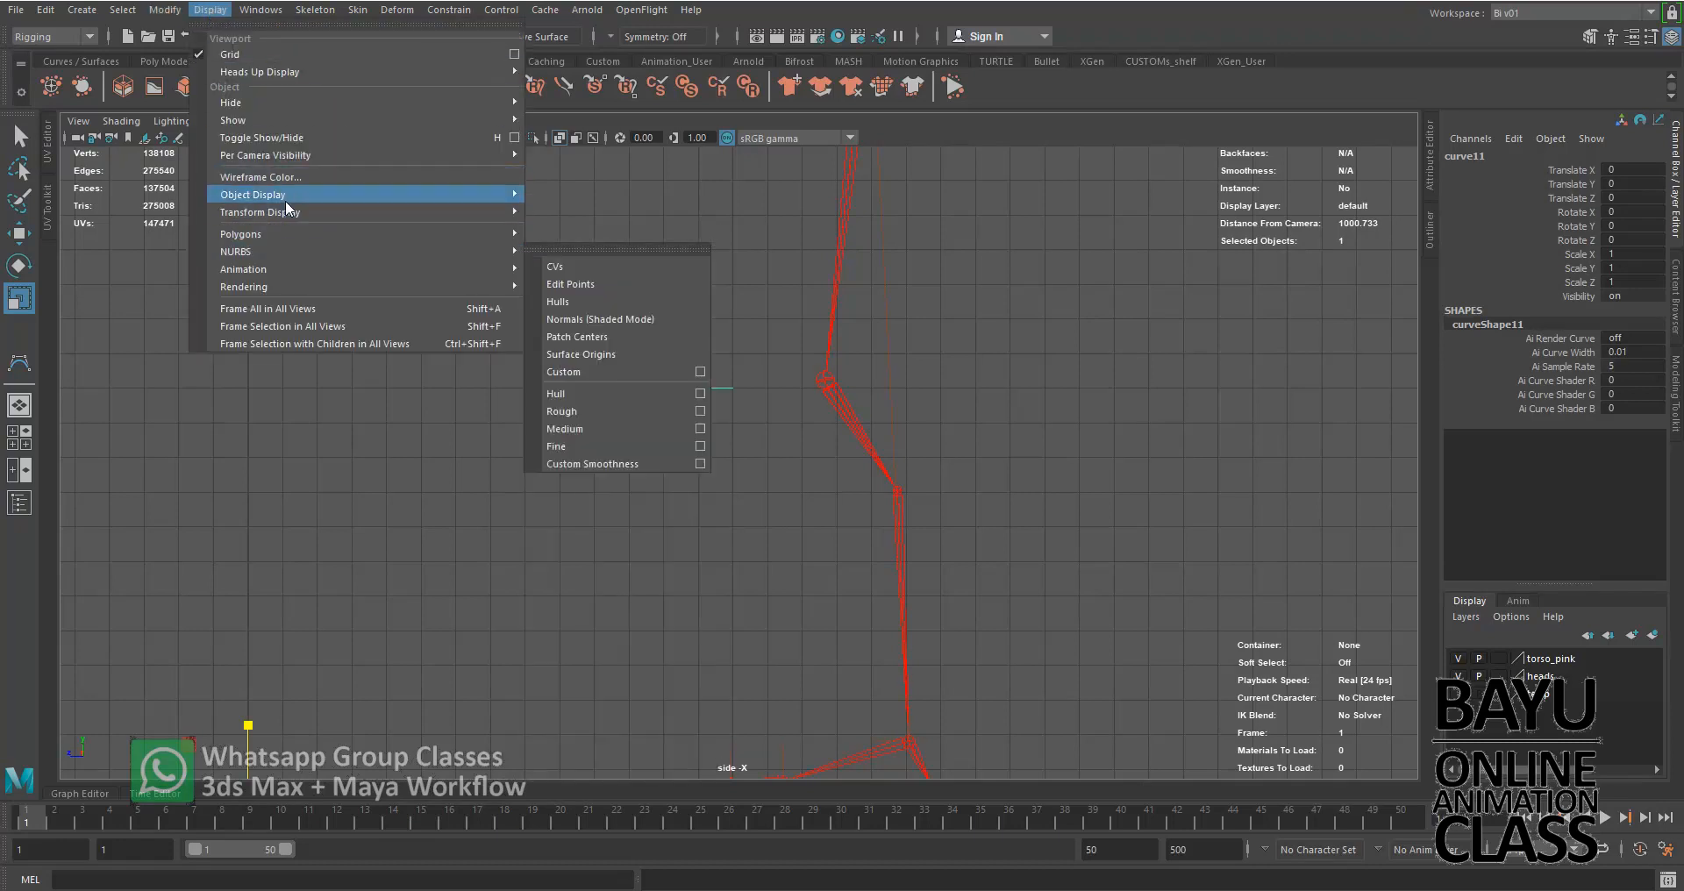
{"action": "left_click", "coordinate": [281, 177]}
{"action": "left_click", "coordinate": [121, 237]}
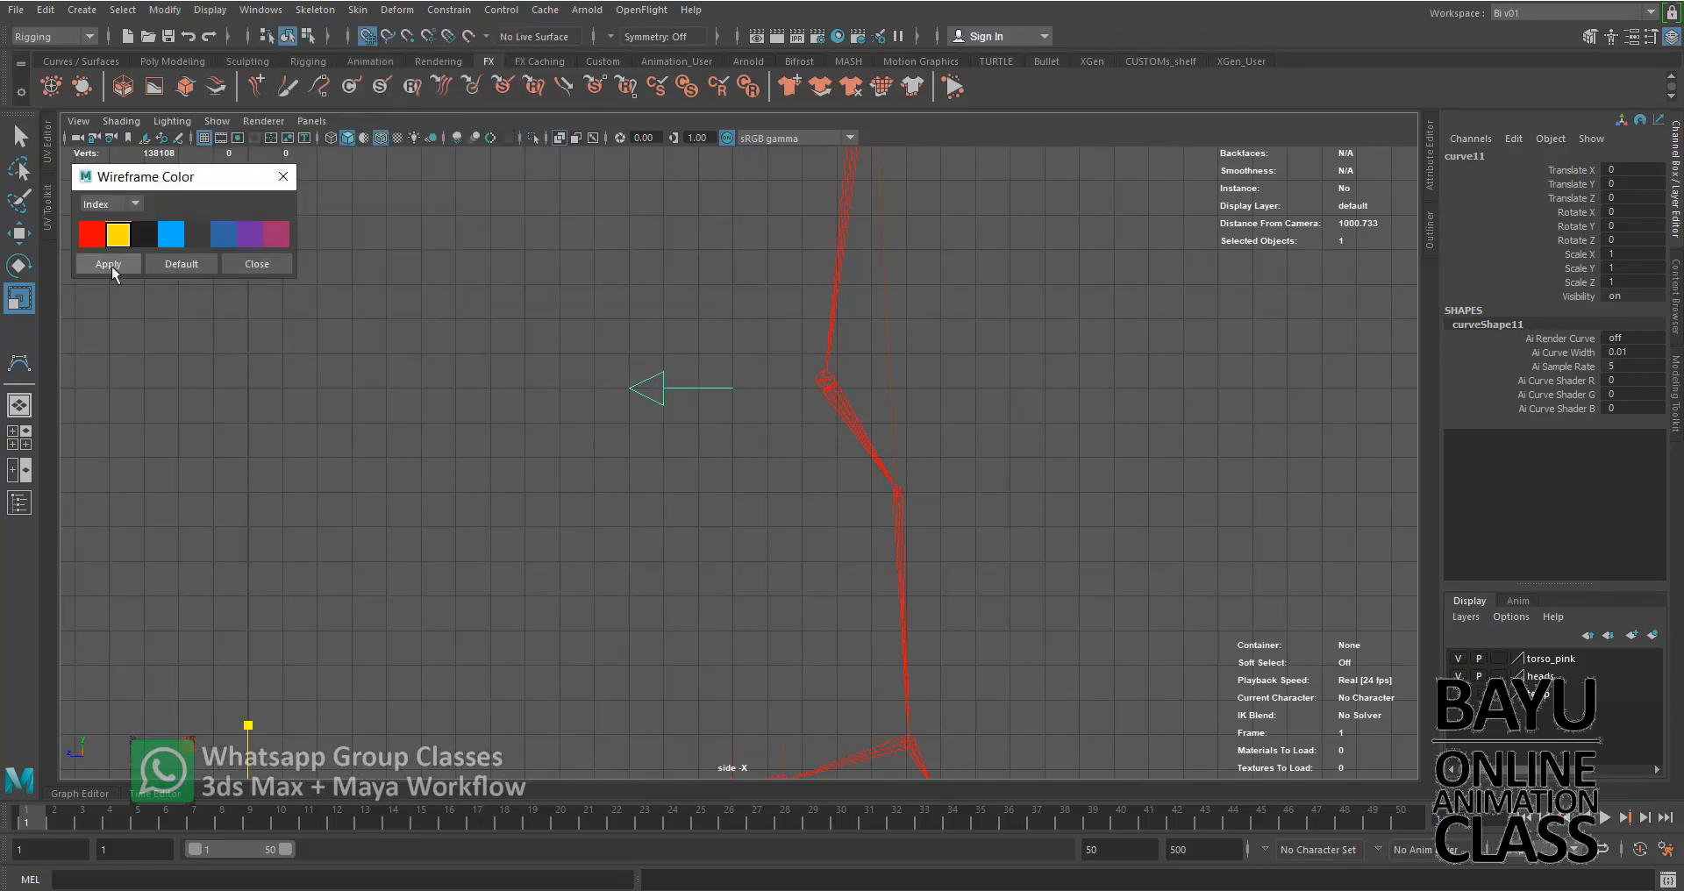
{"action": "left_click", "coordinate": [262, 266]}
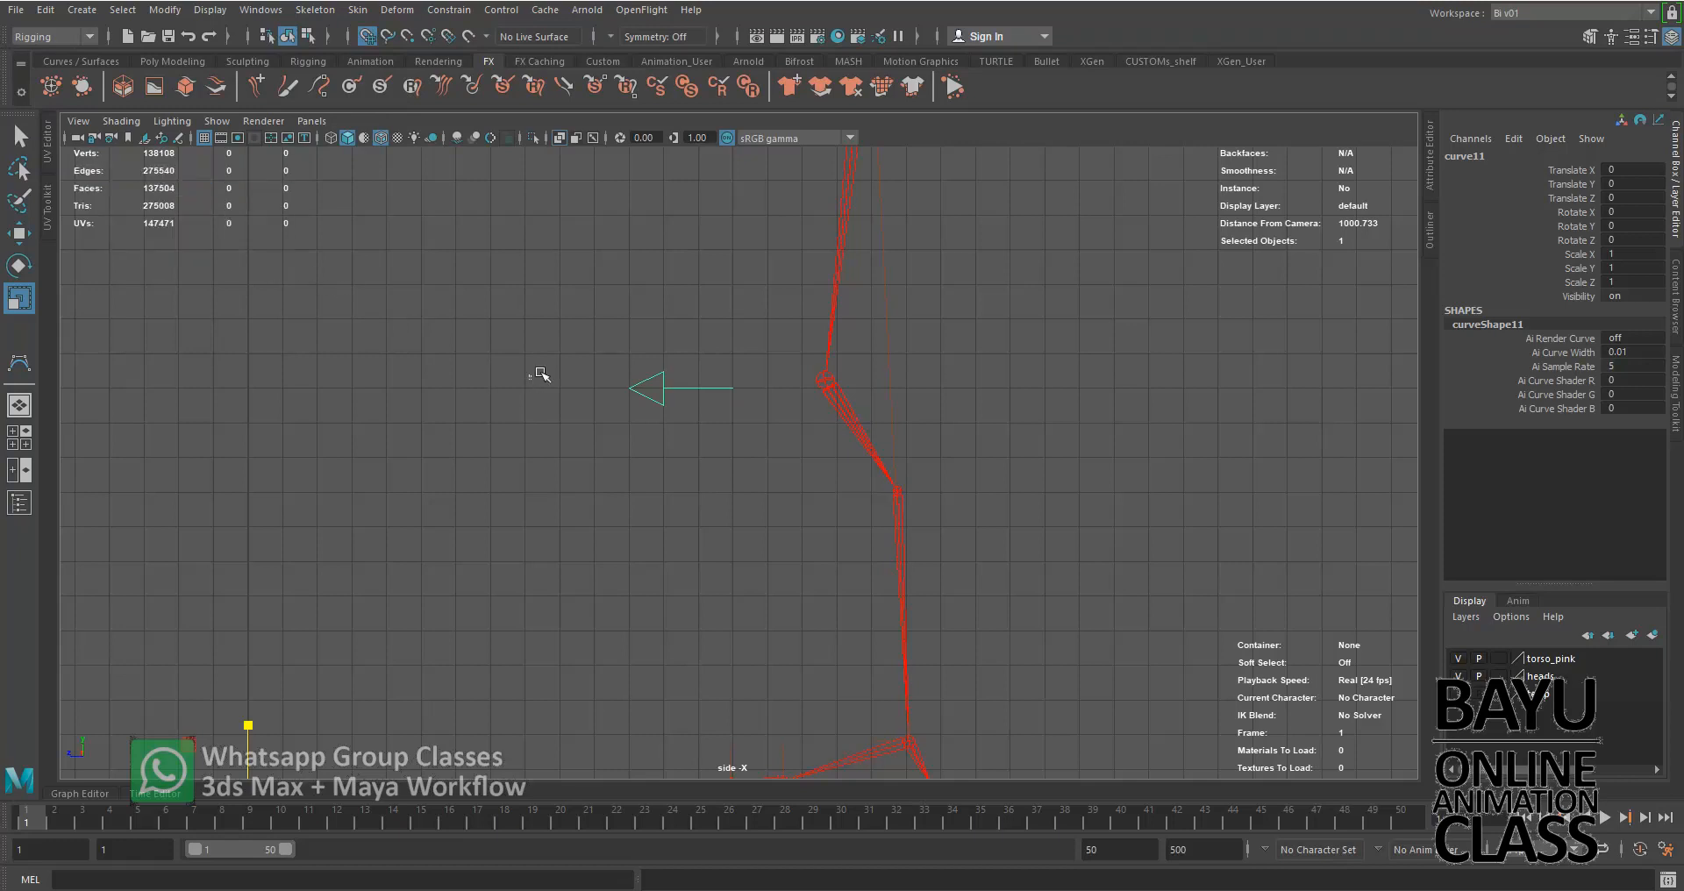
{"action": "left_click", "coordinate": [914, 362]}
{"action": "left_click_drag", "start_coordinate": [710, 340], "coordinate": [714, 423]}
Center the arrow curve's pivot and shift it to the arrow's tip.
{"action": "middle_click_drag", "start_coordinate": [535, 583], "coordinate": [602, 443], "text": "alt"}
{"action": "right_click_drag", "start_coordinate": [602, 443], "coordinate": [378, 677], "text": "alt"}
{"action": "left_click", "coordinate": [165, 9]}
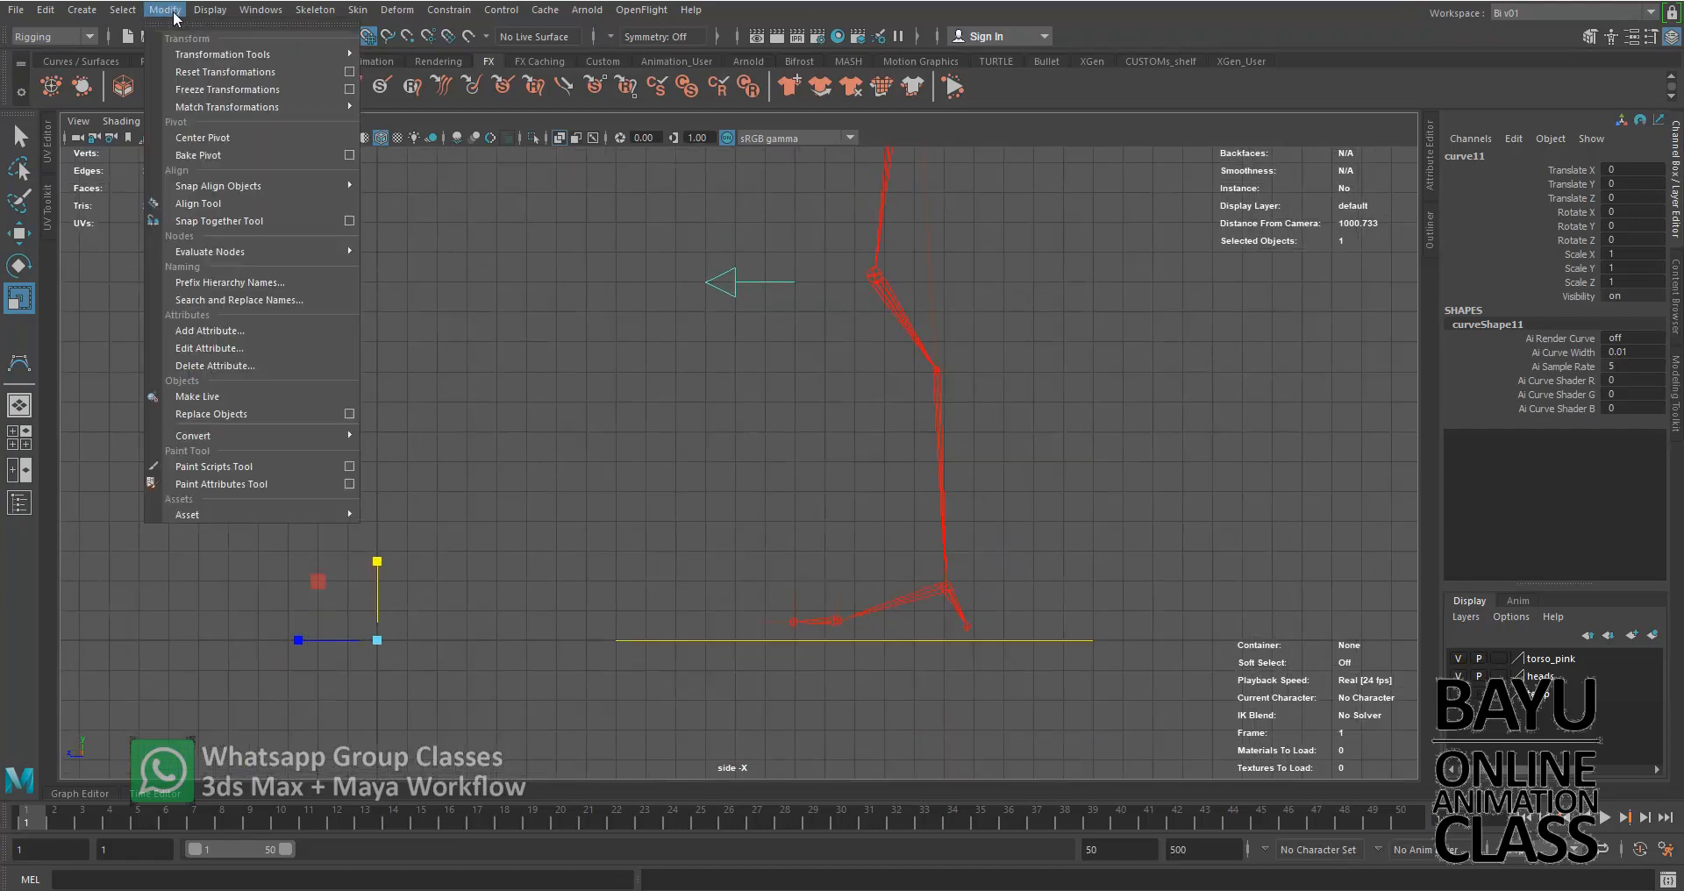
{"action": "left_click", "coordinate": [222, 137]}
{"action": "middle_click_drag", "start_coordinate": [711, 335], "coordinate": [681, 436], "text": "alt"}
{"action": "scroll", "coordinate": [681, 436], "scroll_direction": "up", "scroll_amount": 3}
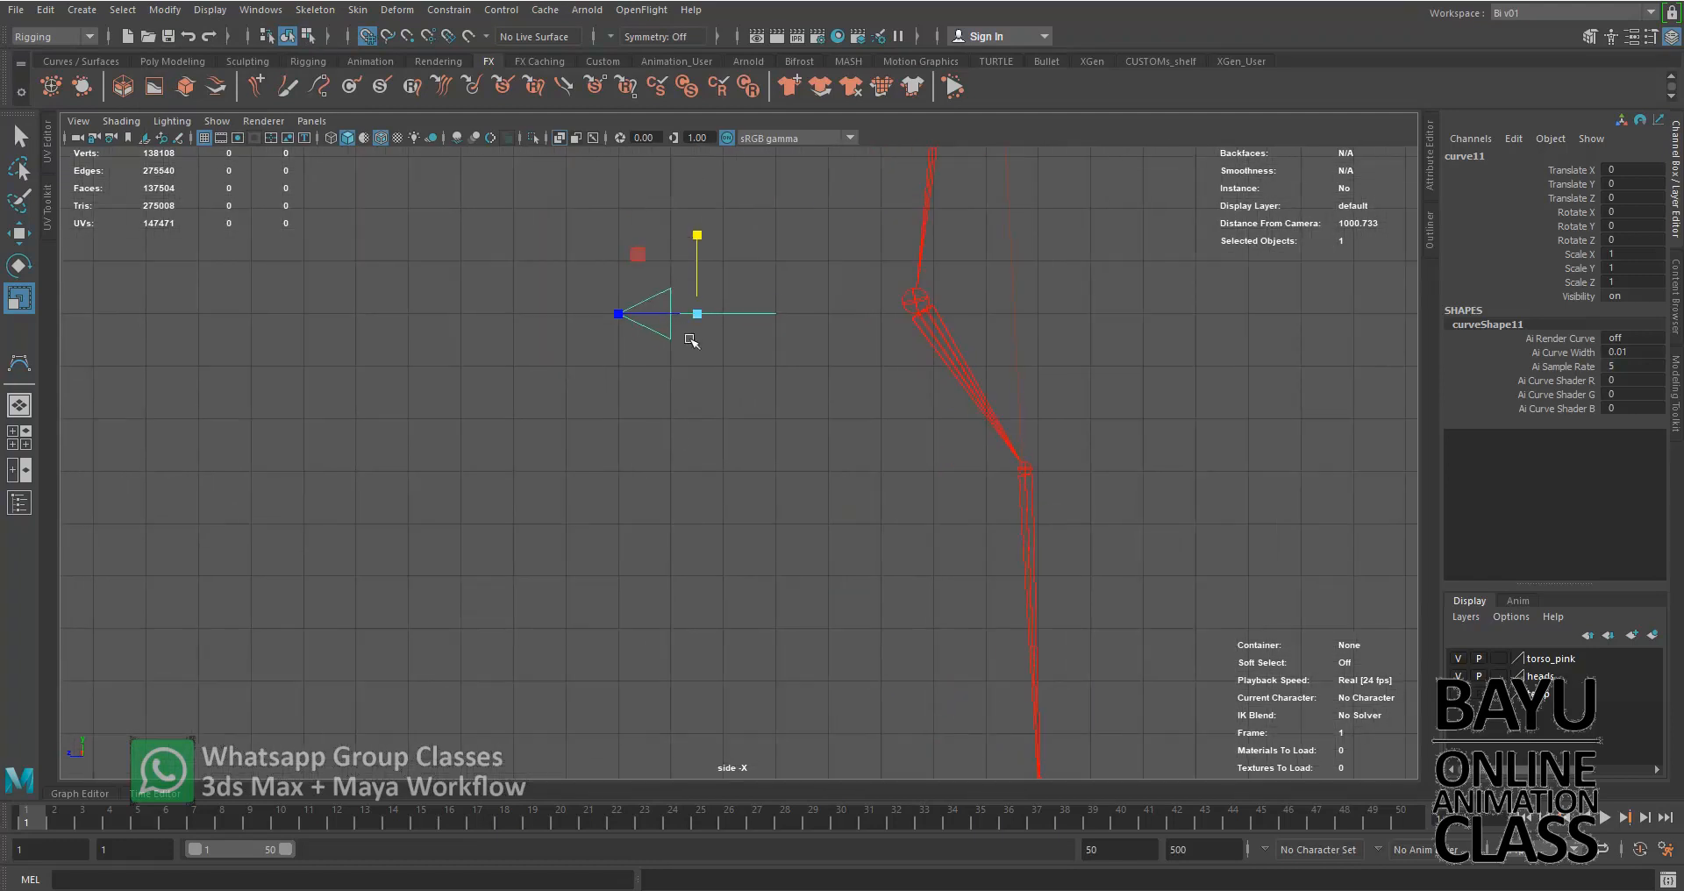
{"action": "key", "text": "d"}
{"action": "left_click_drag", "start_coordinate": [641, 314], "coordinate": [605, 316]}
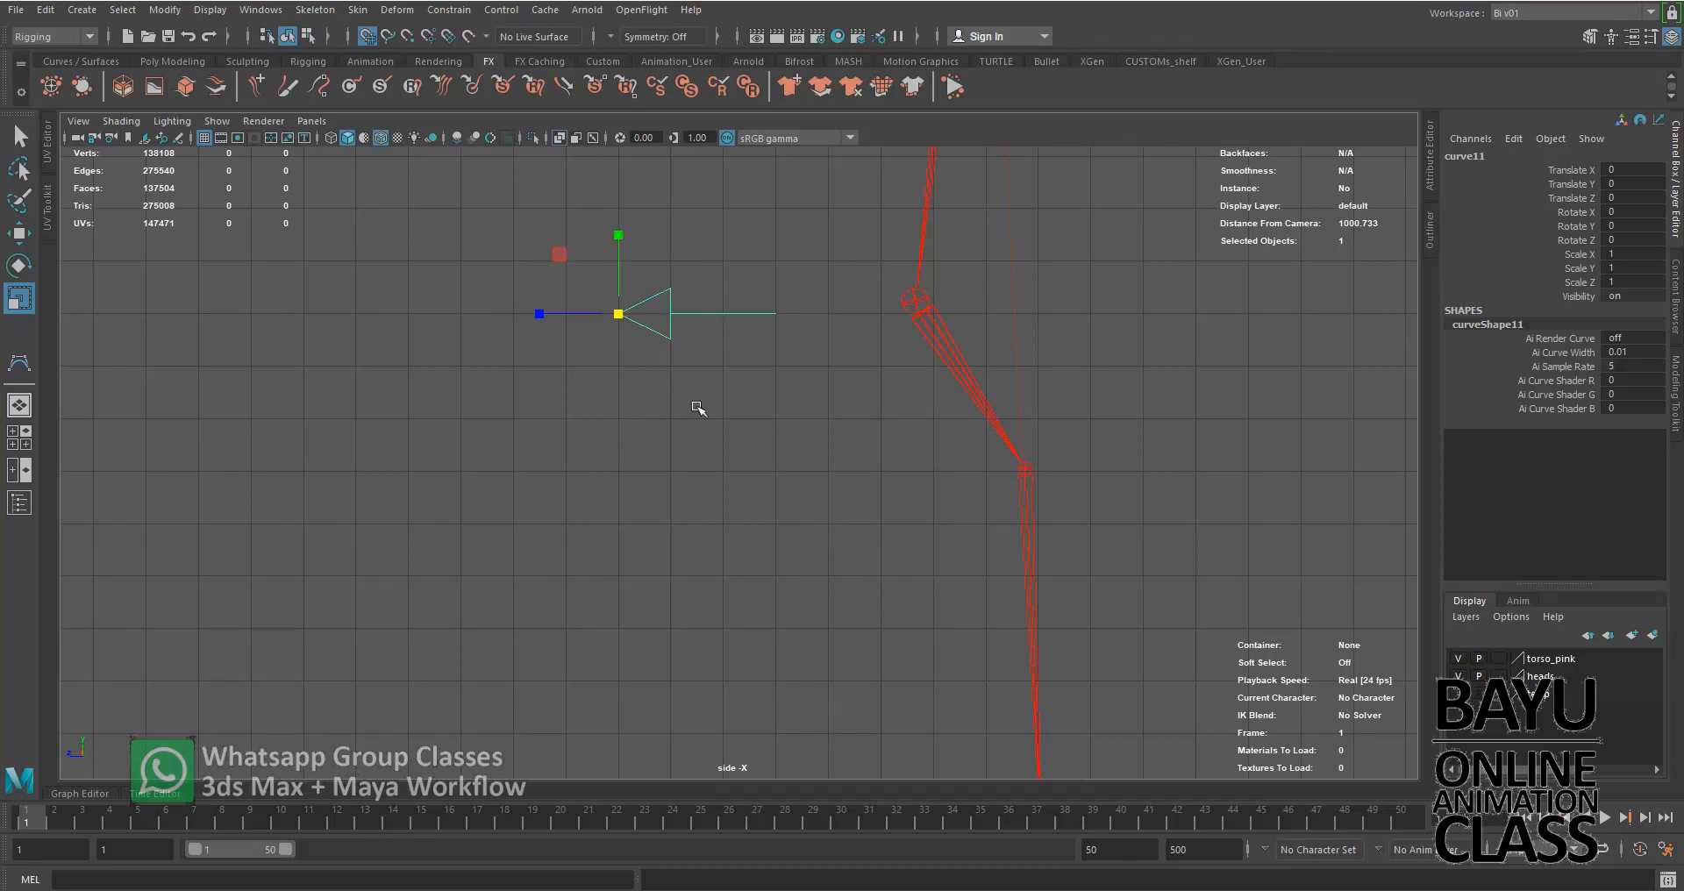
Move the arrow forward along Z, farther from the knee, to a Translate Z of 3.
{"action": "key", "text": "w"}
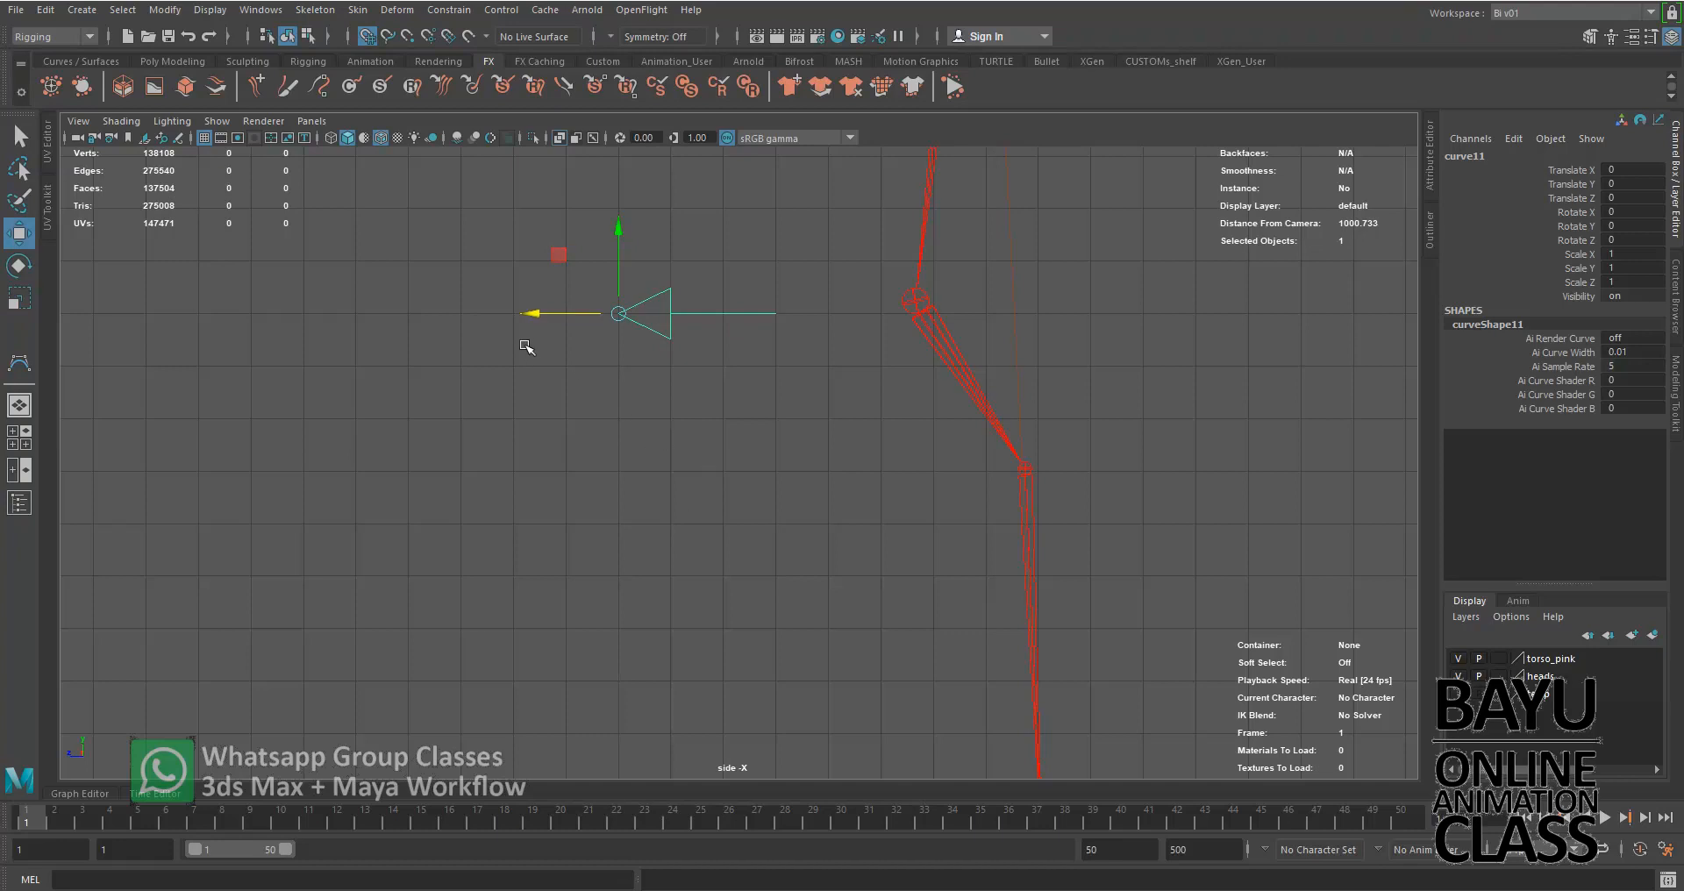
{"action": "left_click_drag", "start_coordinate": [619, 314], "coordinate": [468, 334]}
{"action": "middle_click_drag", "start_coordinate": [676, 439], "coordinate": [646, 492], "text": "alt"}
{"action": "scroll", "coordinate": [646, 492], "scroll_direction": "down", "scroll_amount": 6}
{"action": "middle_click_drag", "start_coordinate": [693, 541], "coordinate": [642, 546], "text": "alt"}
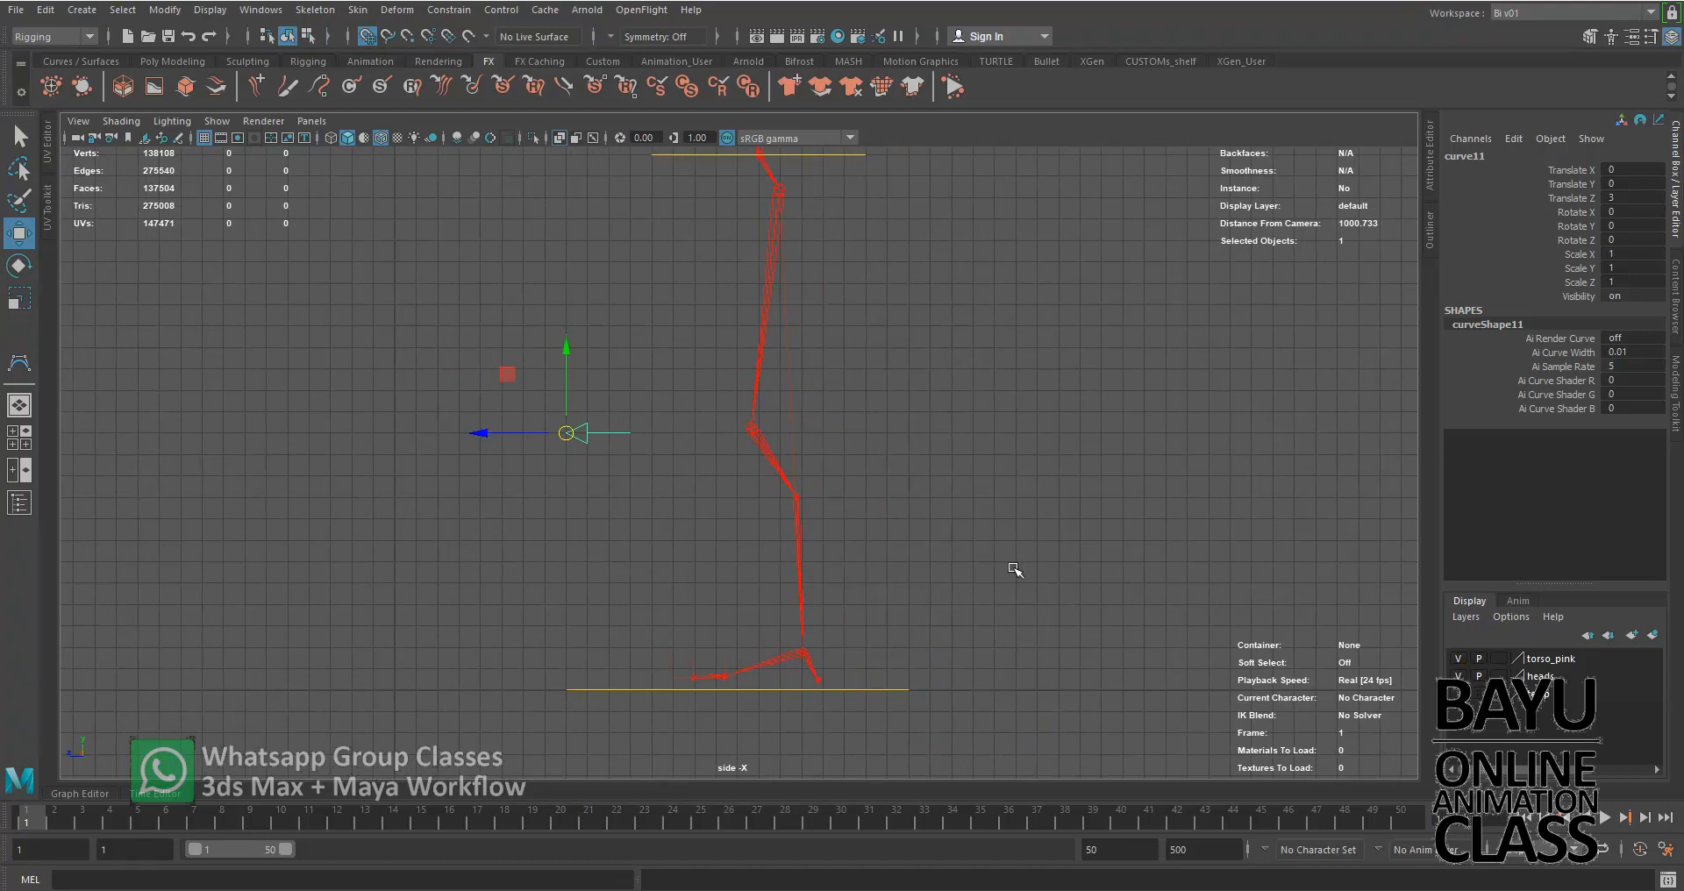
Move the arrow control sideways along X to a Translate X of about 6.66, on the side of the character's left knee.
{"action": "key", "text": "space"}
{"action": "left_click_drag", "start_coordinate": [951, 458], "coordinate": [951, 457]}
{"action": "left_click_drag", "start_coordinate": [604, 482], "coordinate": [675, 511], "text": "alt"}
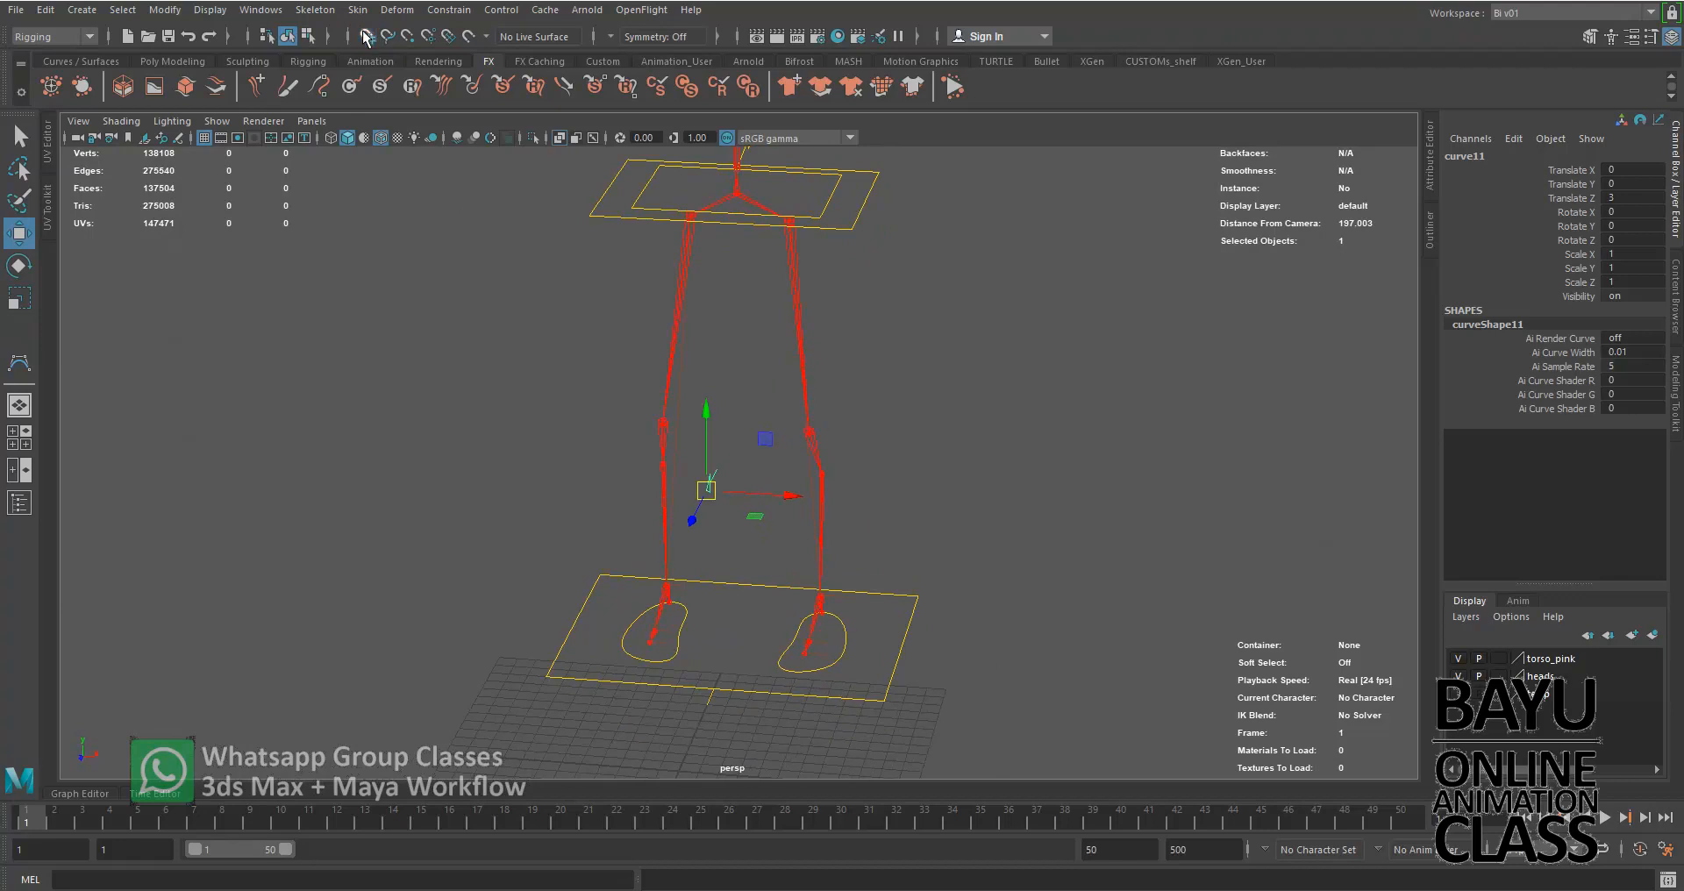
{"action": "left_click_drag", "start_coordinate": [787, 497], "coordinate": [902, 507]}
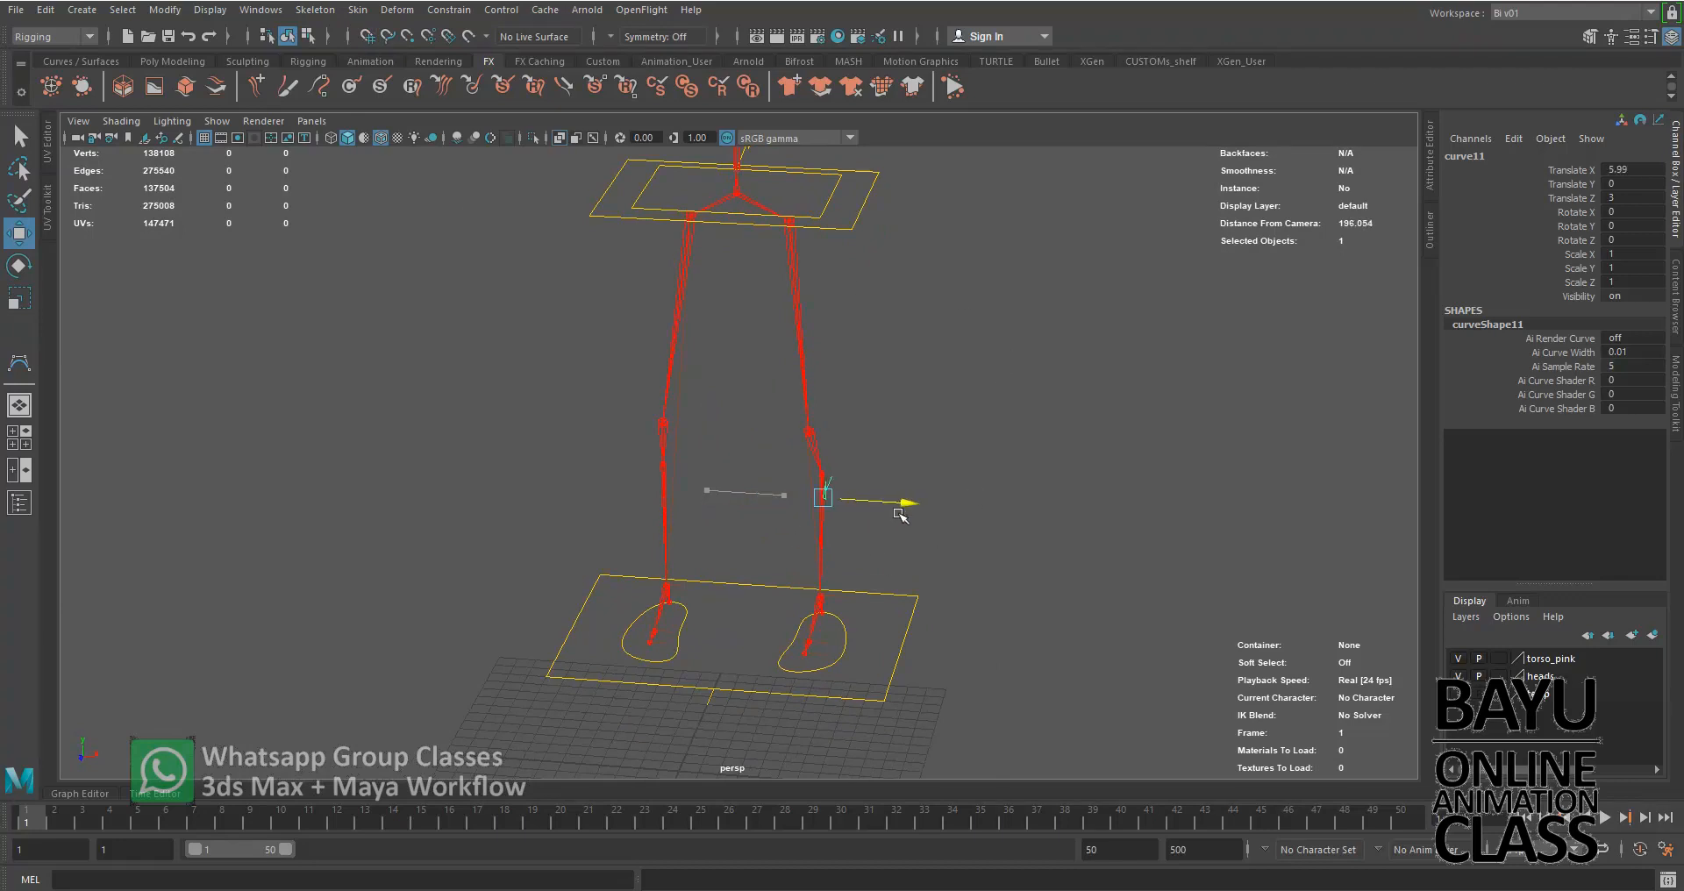
{"action": "left_click_drag", "start_coordinate": [996, 590], "coordinate": [979, 518], "text": "alt"}
{"action": "left_click_drag", "start_coordinate": [936, 424], "coordinate": [1008, 568]}
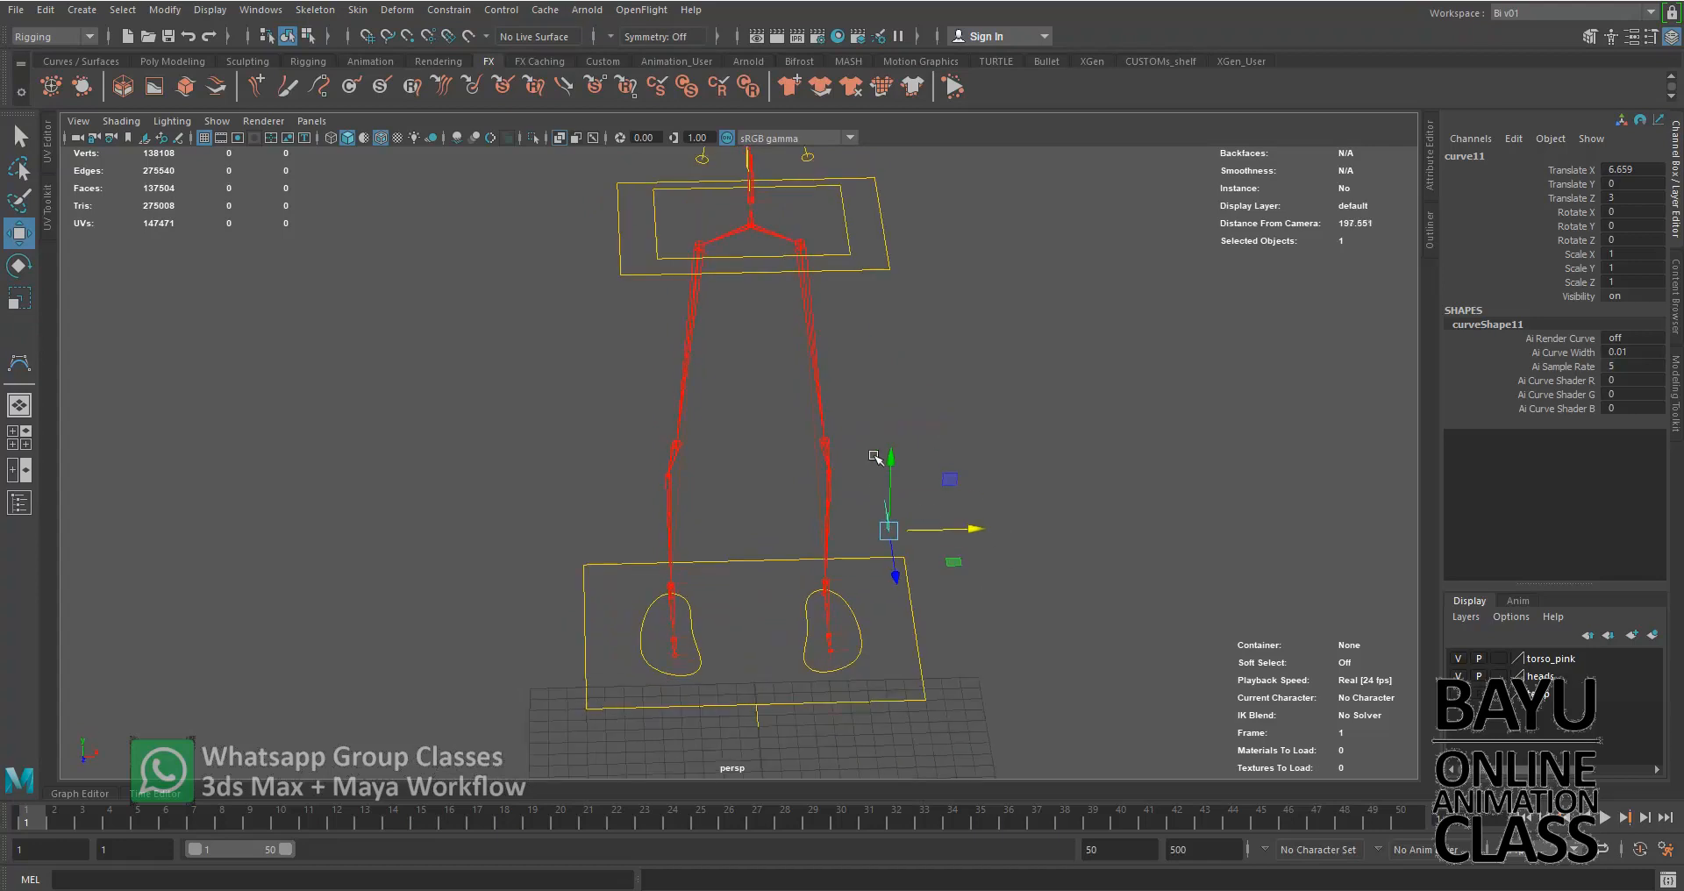
{"action": "left_click_drag", "start_coordinate": [884, 495], "coordinate": [812, 478], "text": "alt"}
Duplicate the knee arrow and set the copy's Translate X to -6.659 for the opposite leg.
{"action": "left_click", "coordinate": [45, 9]}
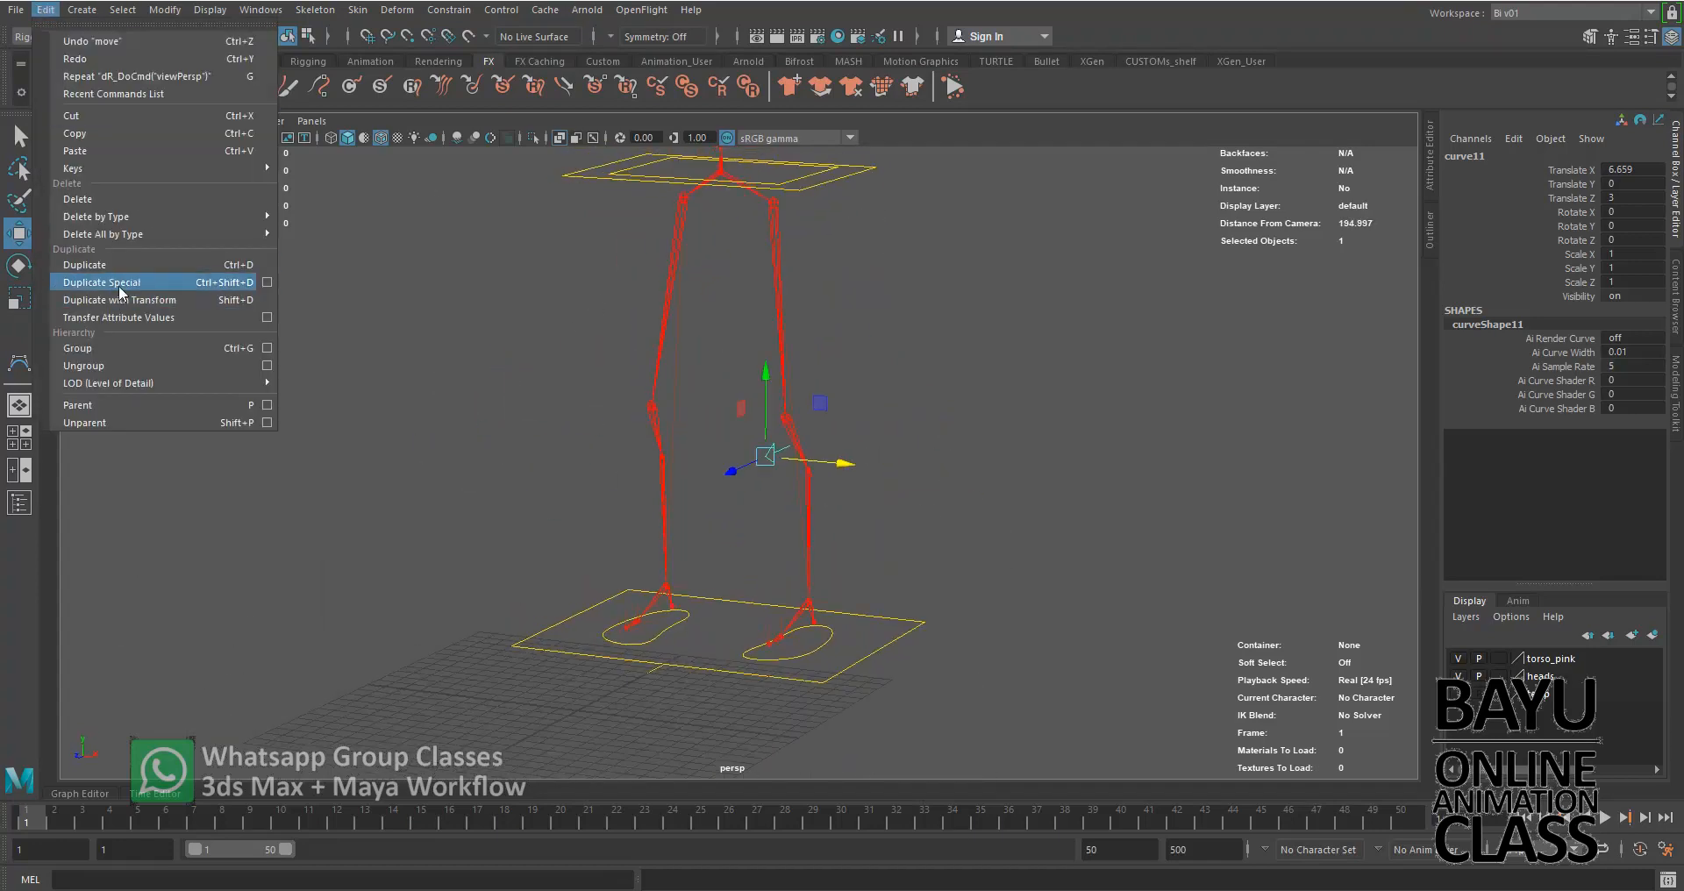
{"action": "left_click", "coordinate": [119, 284]}
{"action": "double_click", "coordinate": [1640, 169]}
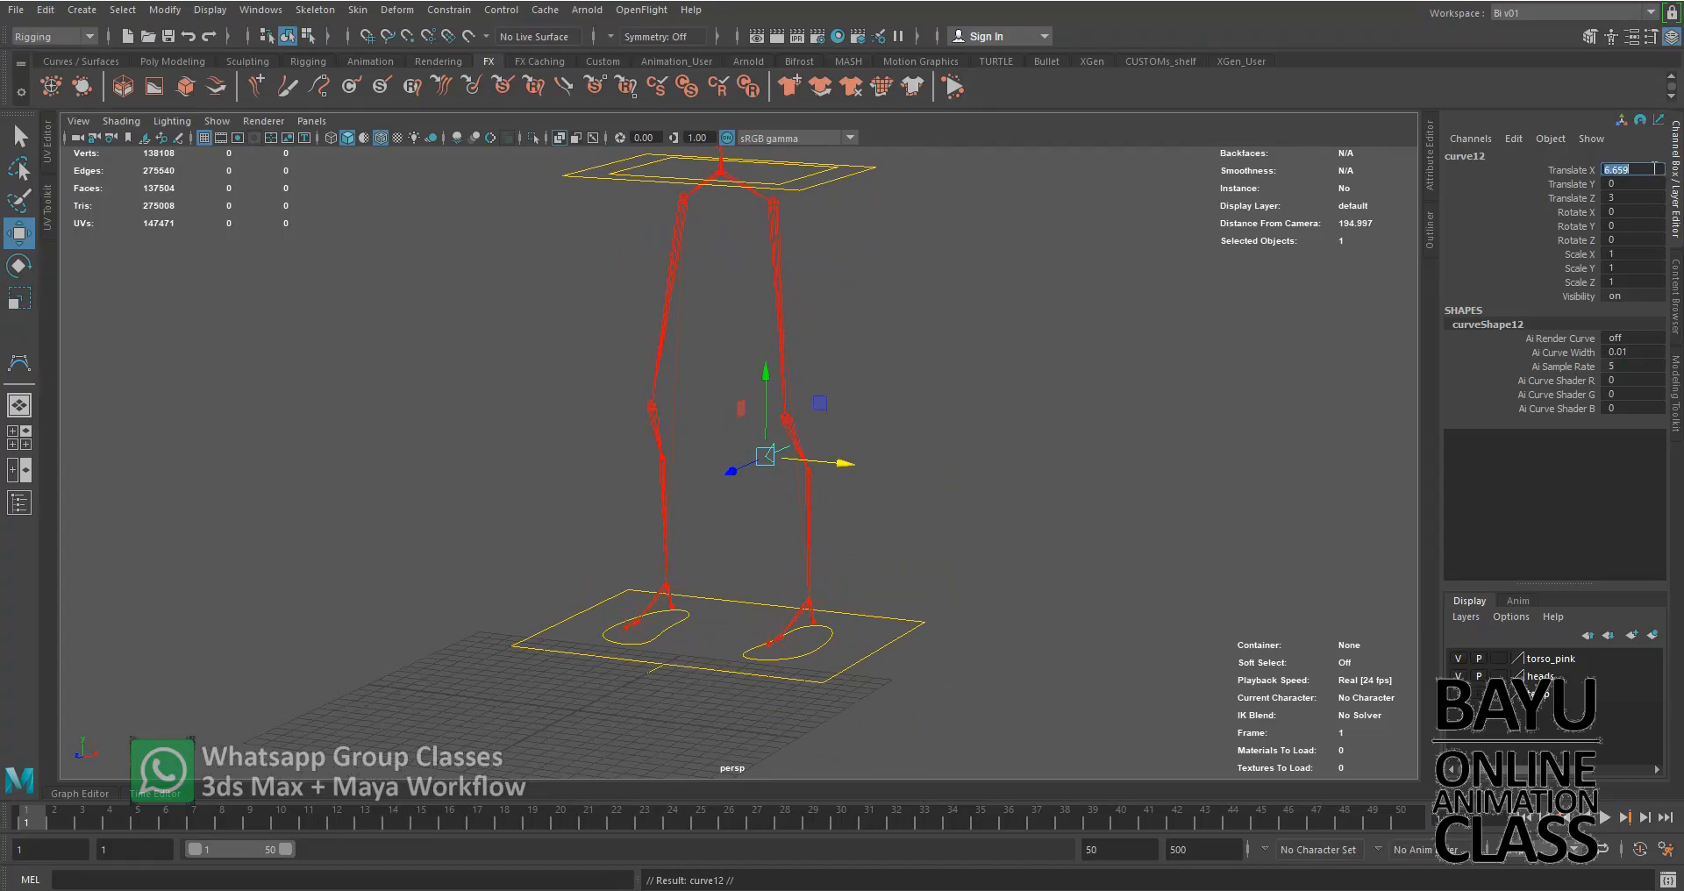
{"action": "key", "text": "Return"}
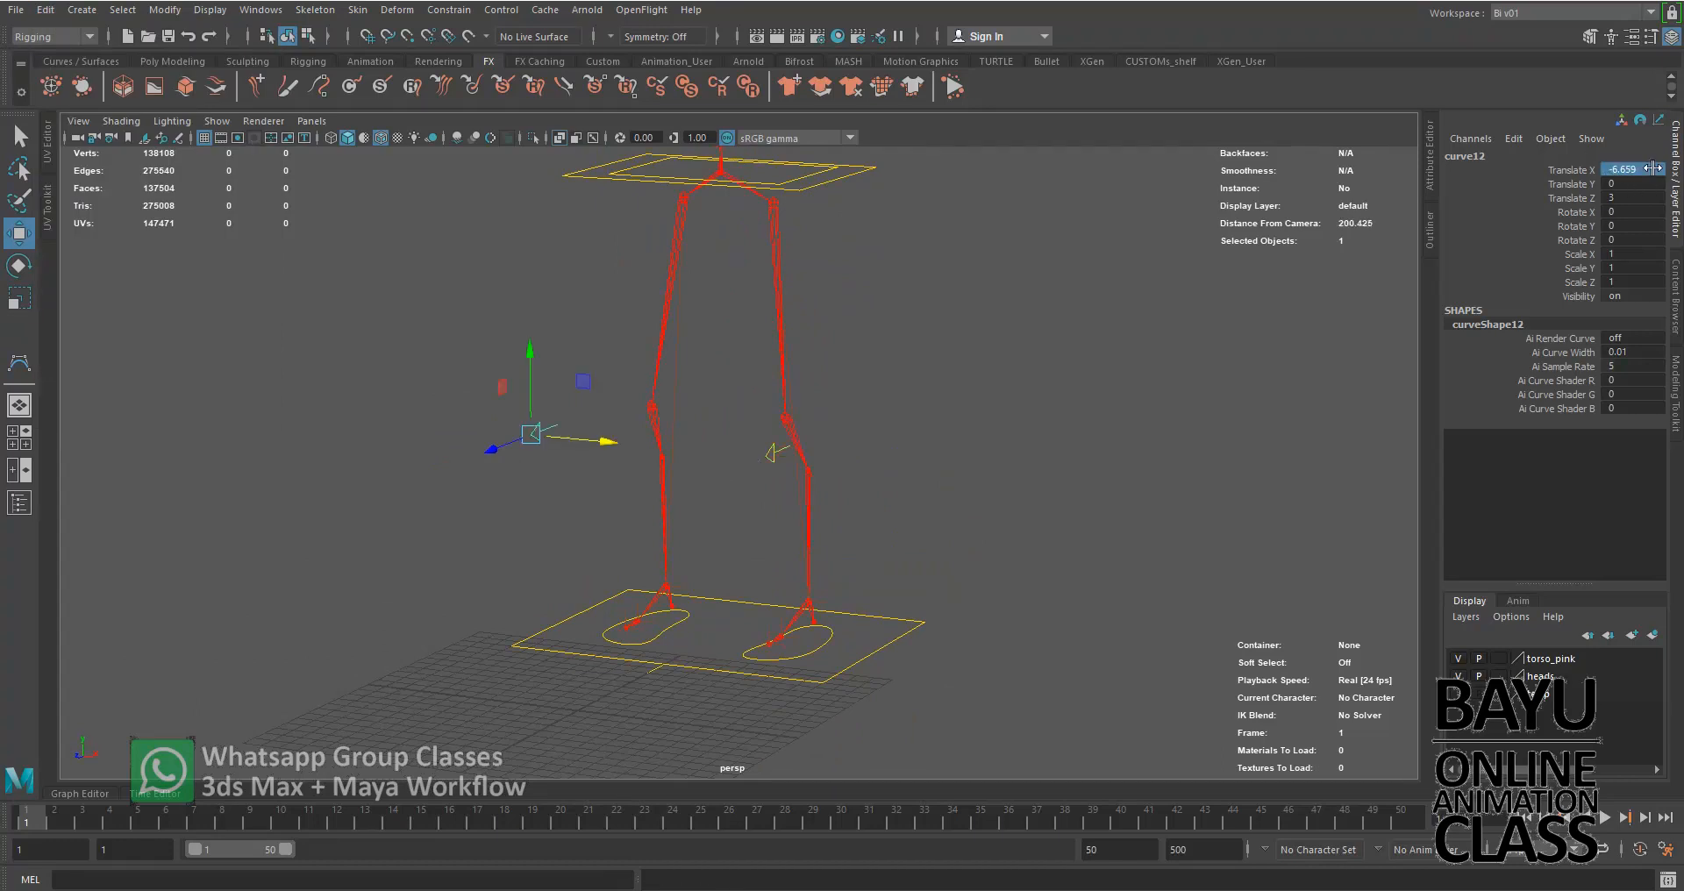
{"action": "left_click", "coordinate": [1074, 365]}
Select both foot-shaped controls and both knee arrows, and freeze their transformations.
{"action": "left_click_drag", "start_coordinate": [996, 465], "coordinate": [852, 589], "text": "alt"}
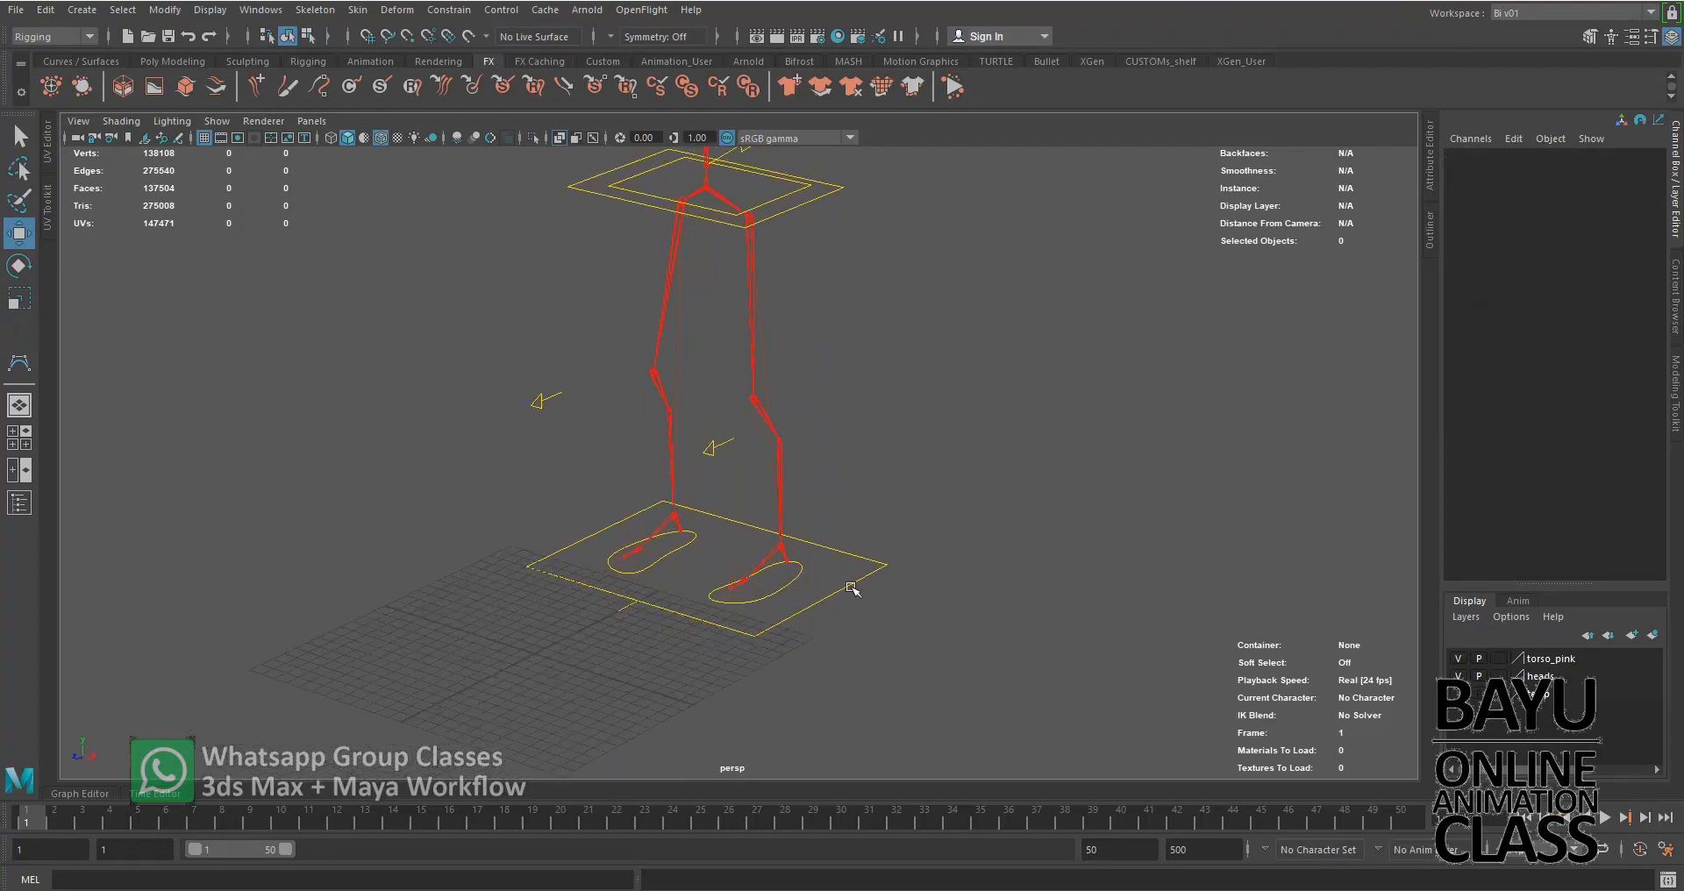
{"action": "left_click", "coordinate": [792, 582]}
{"action": "left_click", "coordinate": [654, 566], "text": "shift"}
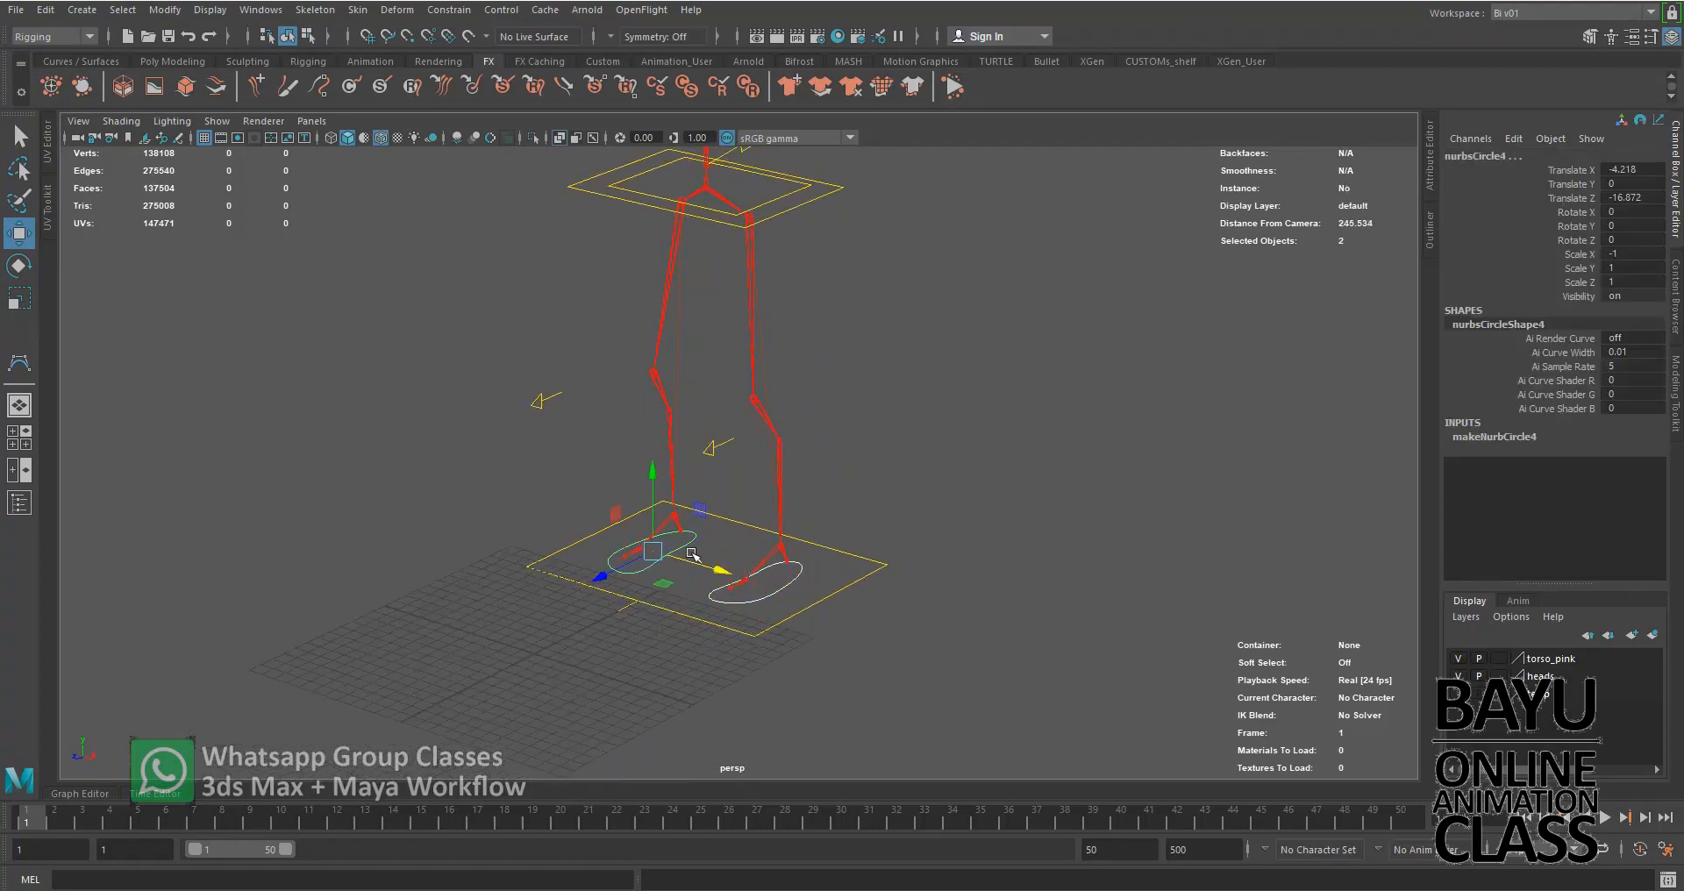
{"action": "left_click", "coordinate": [546, 399], "text": "shift"}
{"action": "left_click", "coordinate": [716, 449], "text": "shift"}
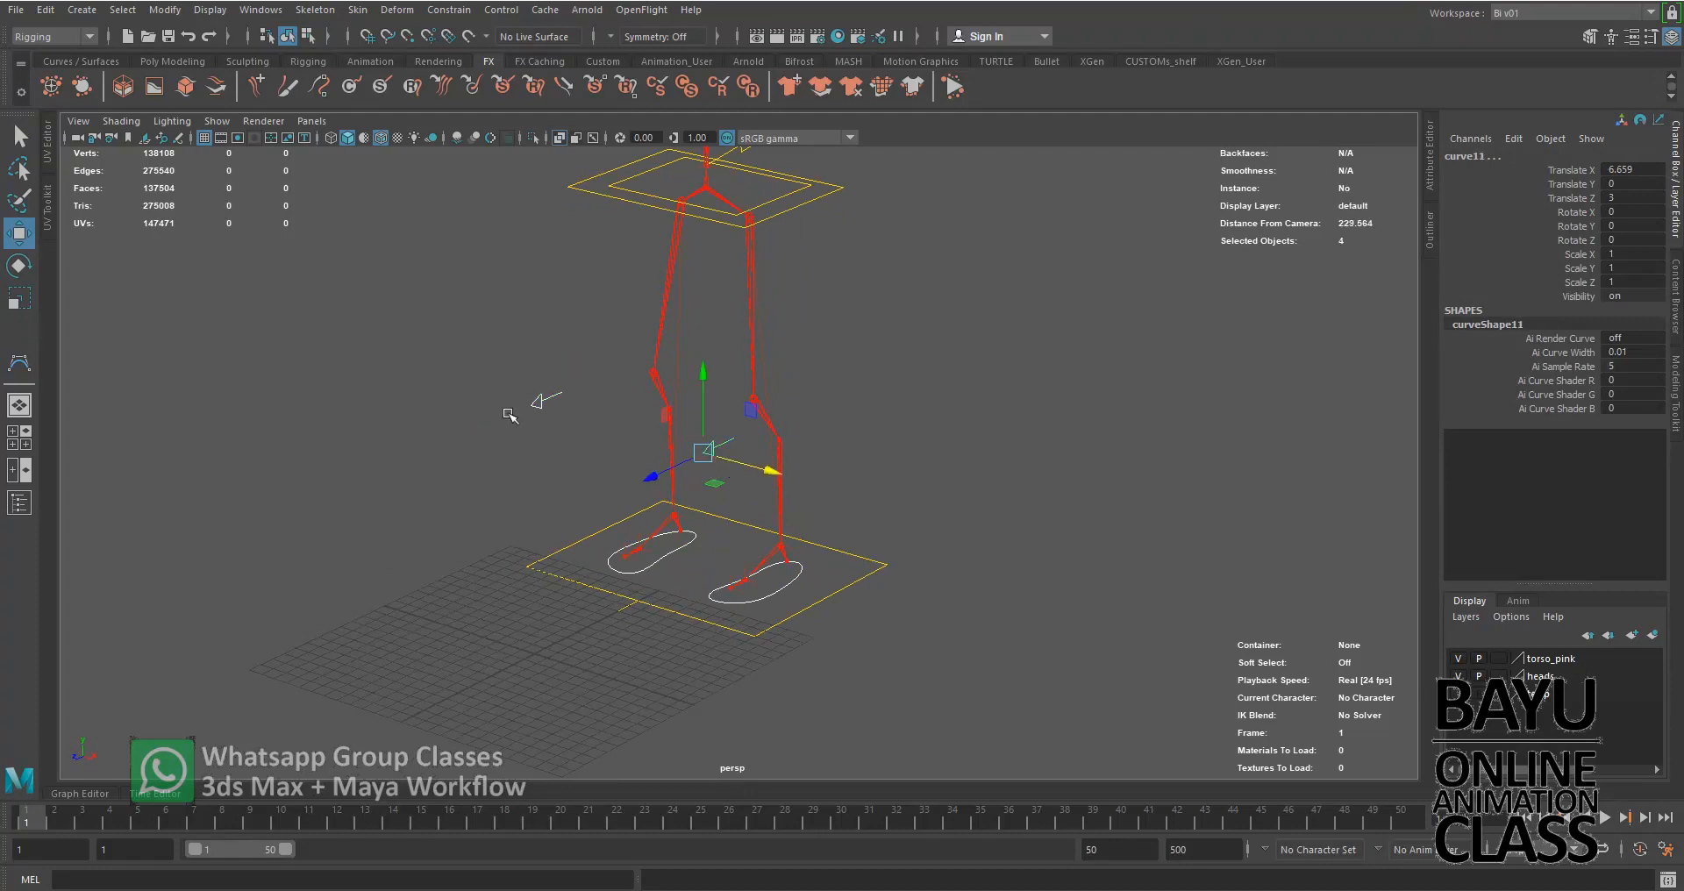
{"action": "left_click", "coordinate": [163, 10]}
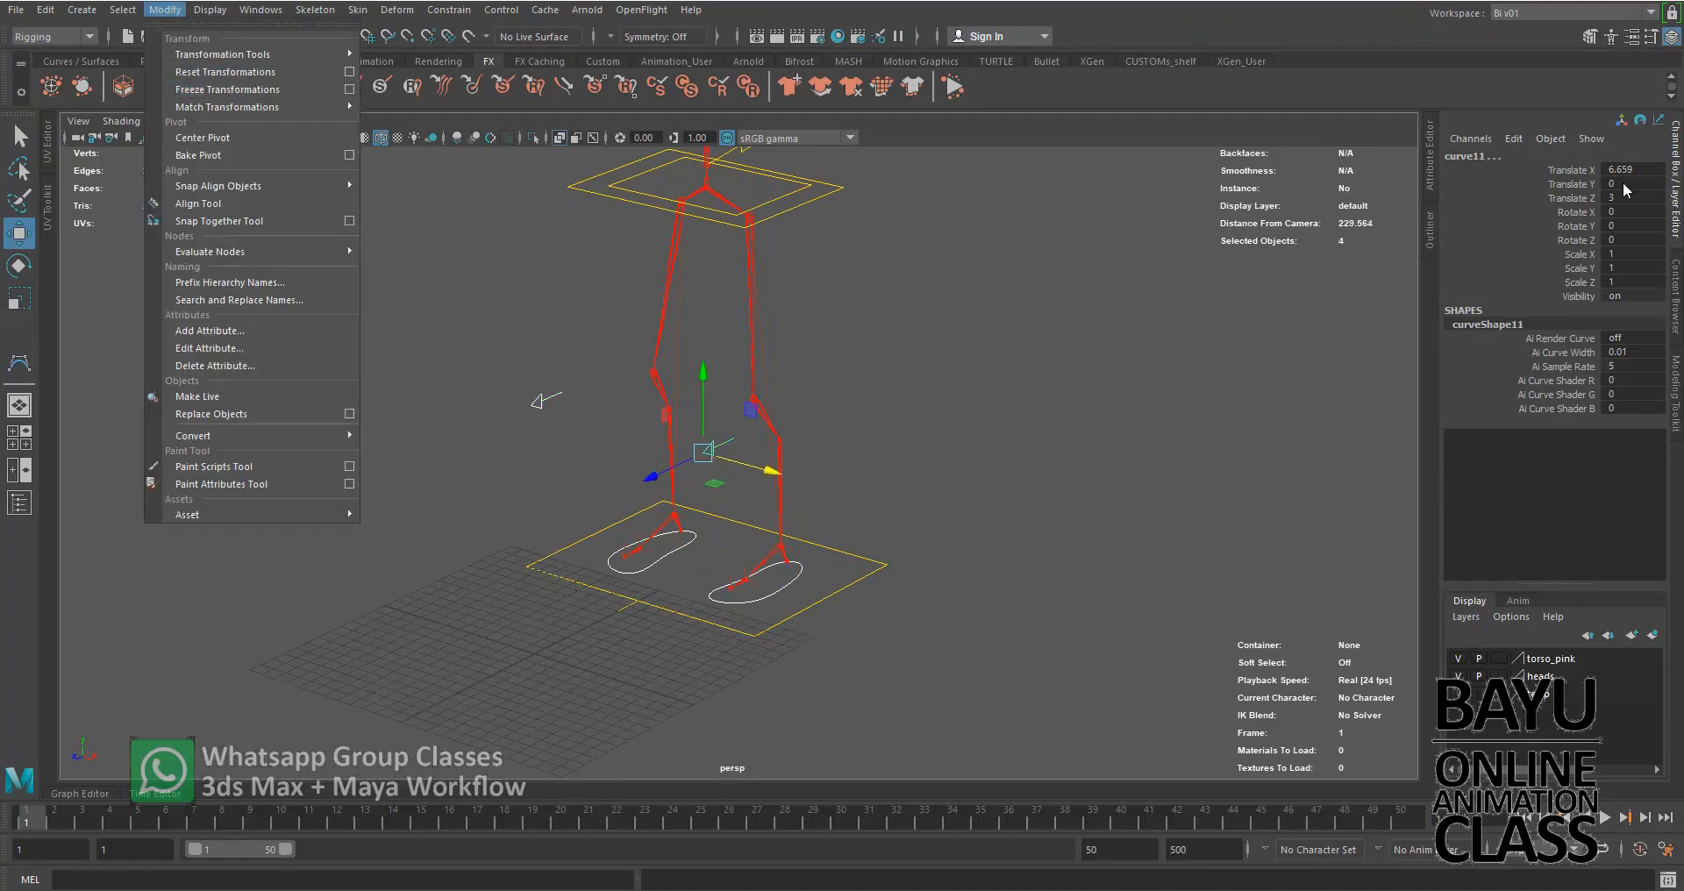
{"action": "left_click", "coordinate": [214, 90]}
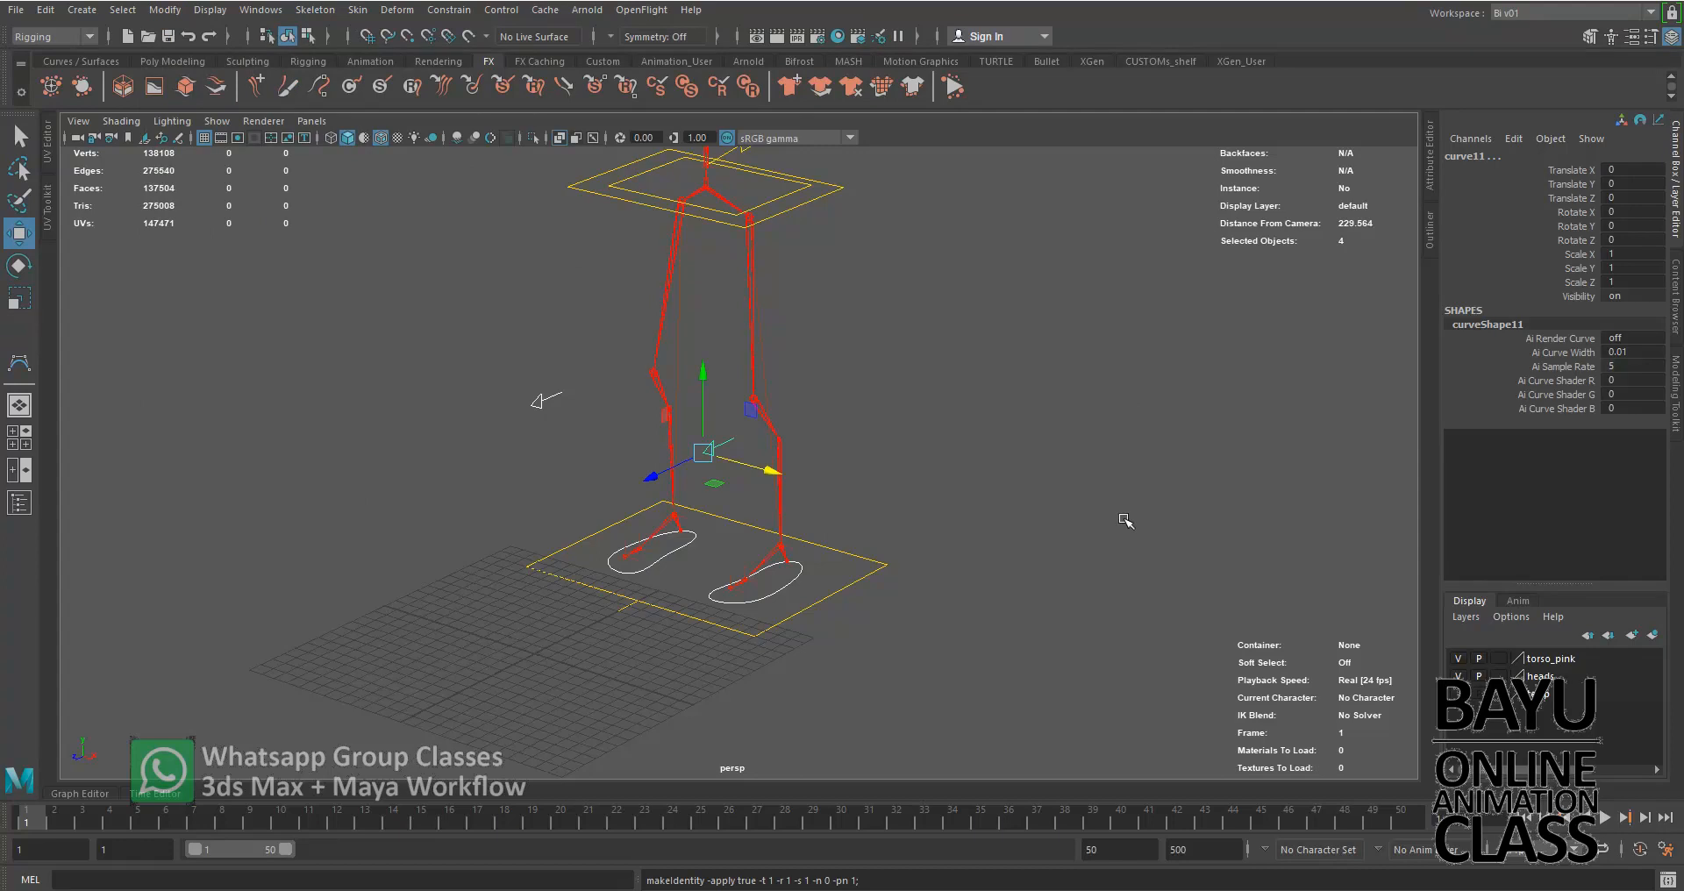
{"action": "left_click", "coordinate": [808, 395]}
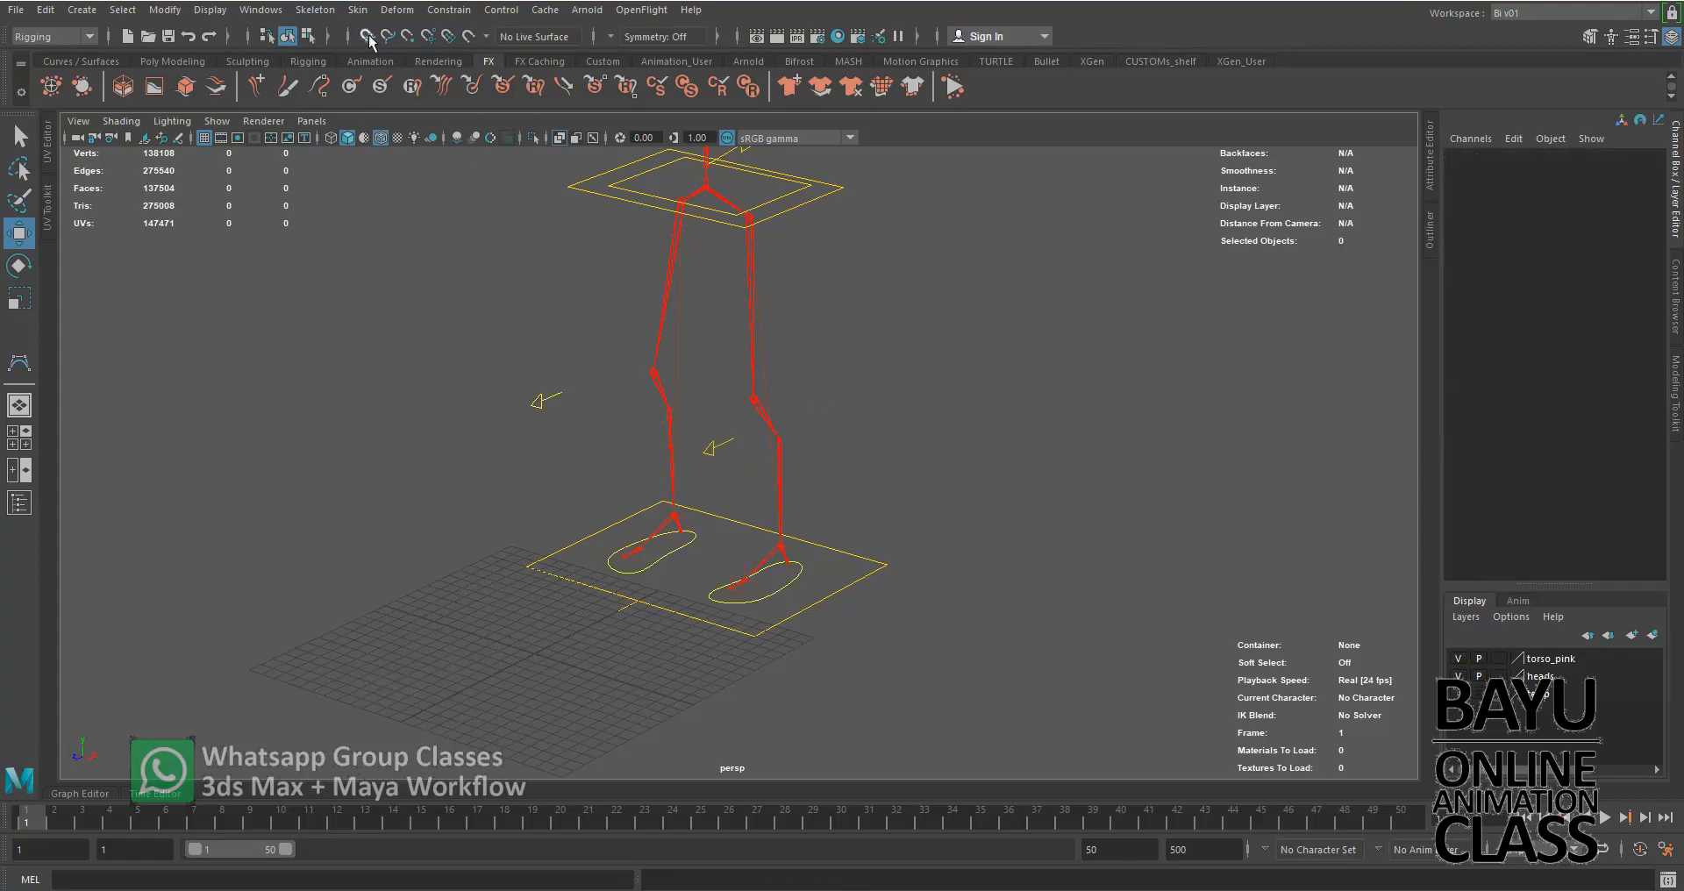
{"action": "left_click", "coordinate": [356, 11]}
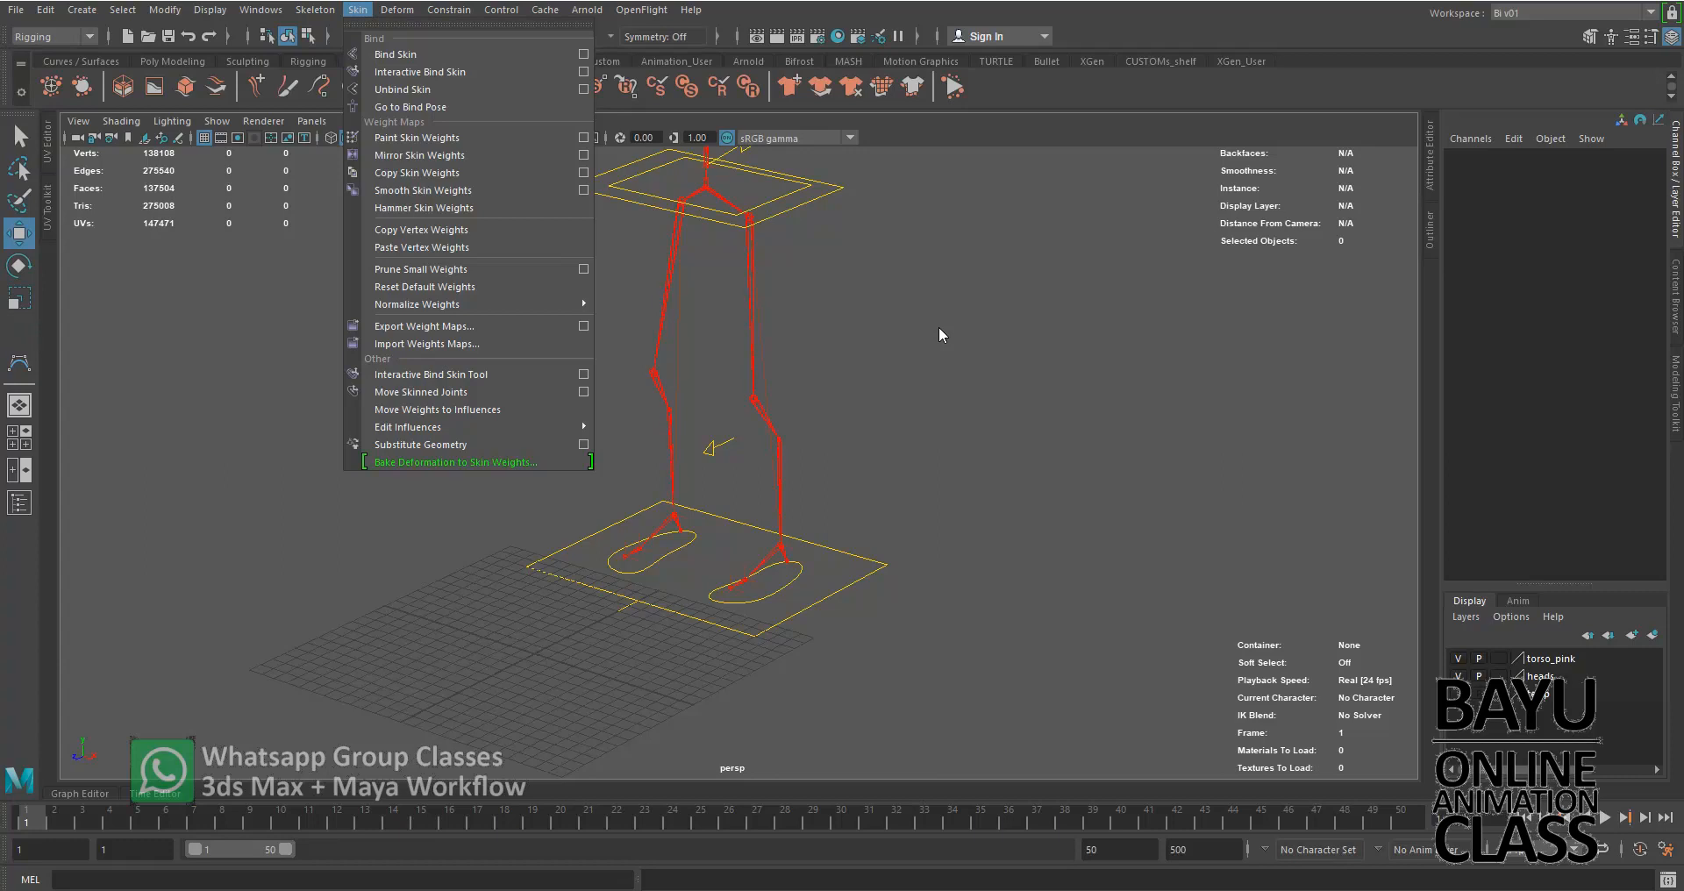
{"action": "left_click", "coordinate": [965, 429]}
Duplicate both knee arrows and move the copies up behind the upper body, about 21.55 in Y and -24.76 in Z.
{"action": "left_click_drag", "start_coordinate": [966, 429], "coordinate": [754, 497], "text": "alt"}
{"action": "left_click_drag", "start_coordinate": [544, 516], "coordinate": [581, 568]}
{"action": "middle_click_drag", "start_coordinate": [816, 451], "coordinate": [848, 447], "text": "alt"}
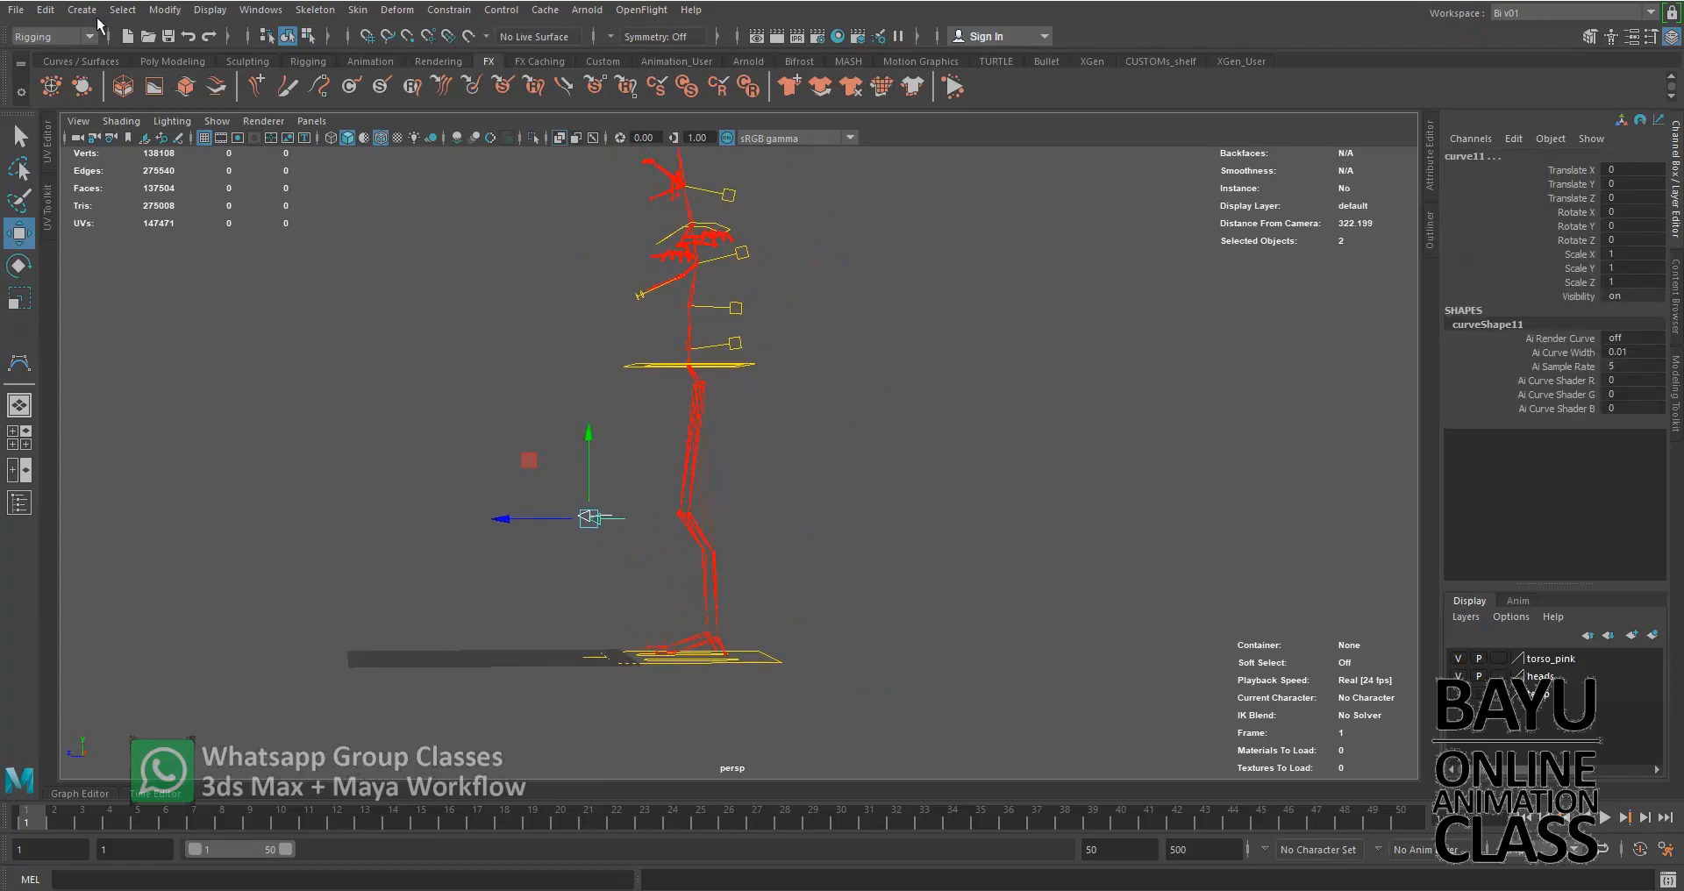
{"action": "left_click", "coordinate": [46, 10]}
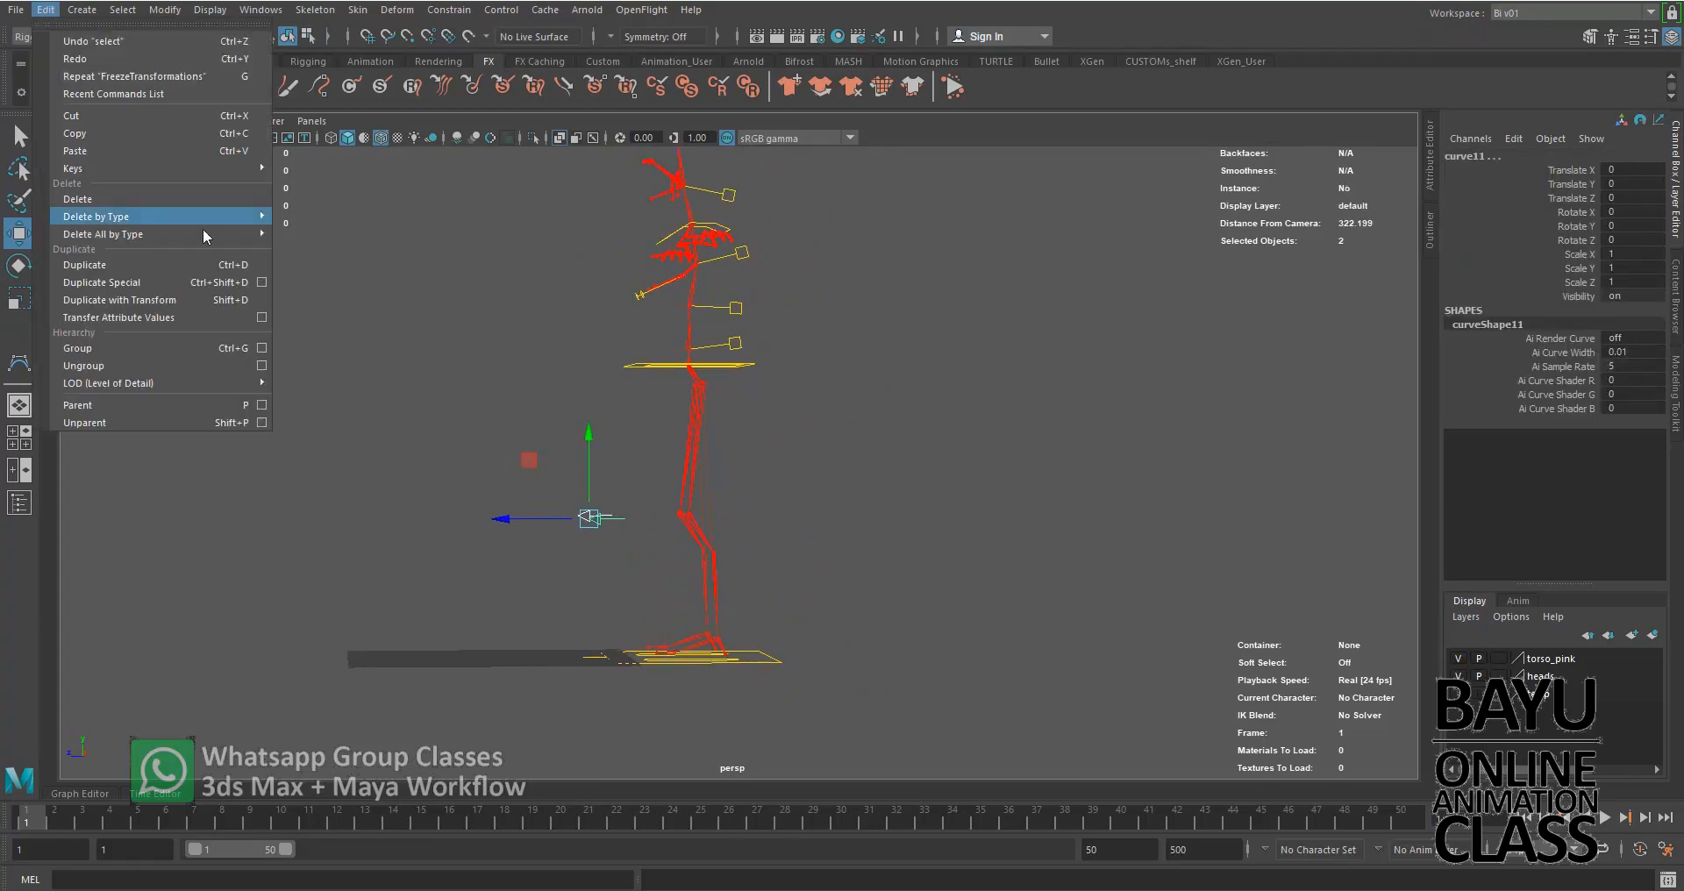
{"action": "left_click", "coordinate": [129, 299]}
{"action": "middle_click_drag", "start_coordinate": [529, 462], "coordinate": [822, 206]}
{"action": "left_click_drag", "start_coordinate": [894, 354], "coordinate": [789, 441], "text": "alt"}
Set the two upper arrows' Rotate X to 180 and freeze their transformations.
{"action": "left_click", "coordinate": [1623, 212]}
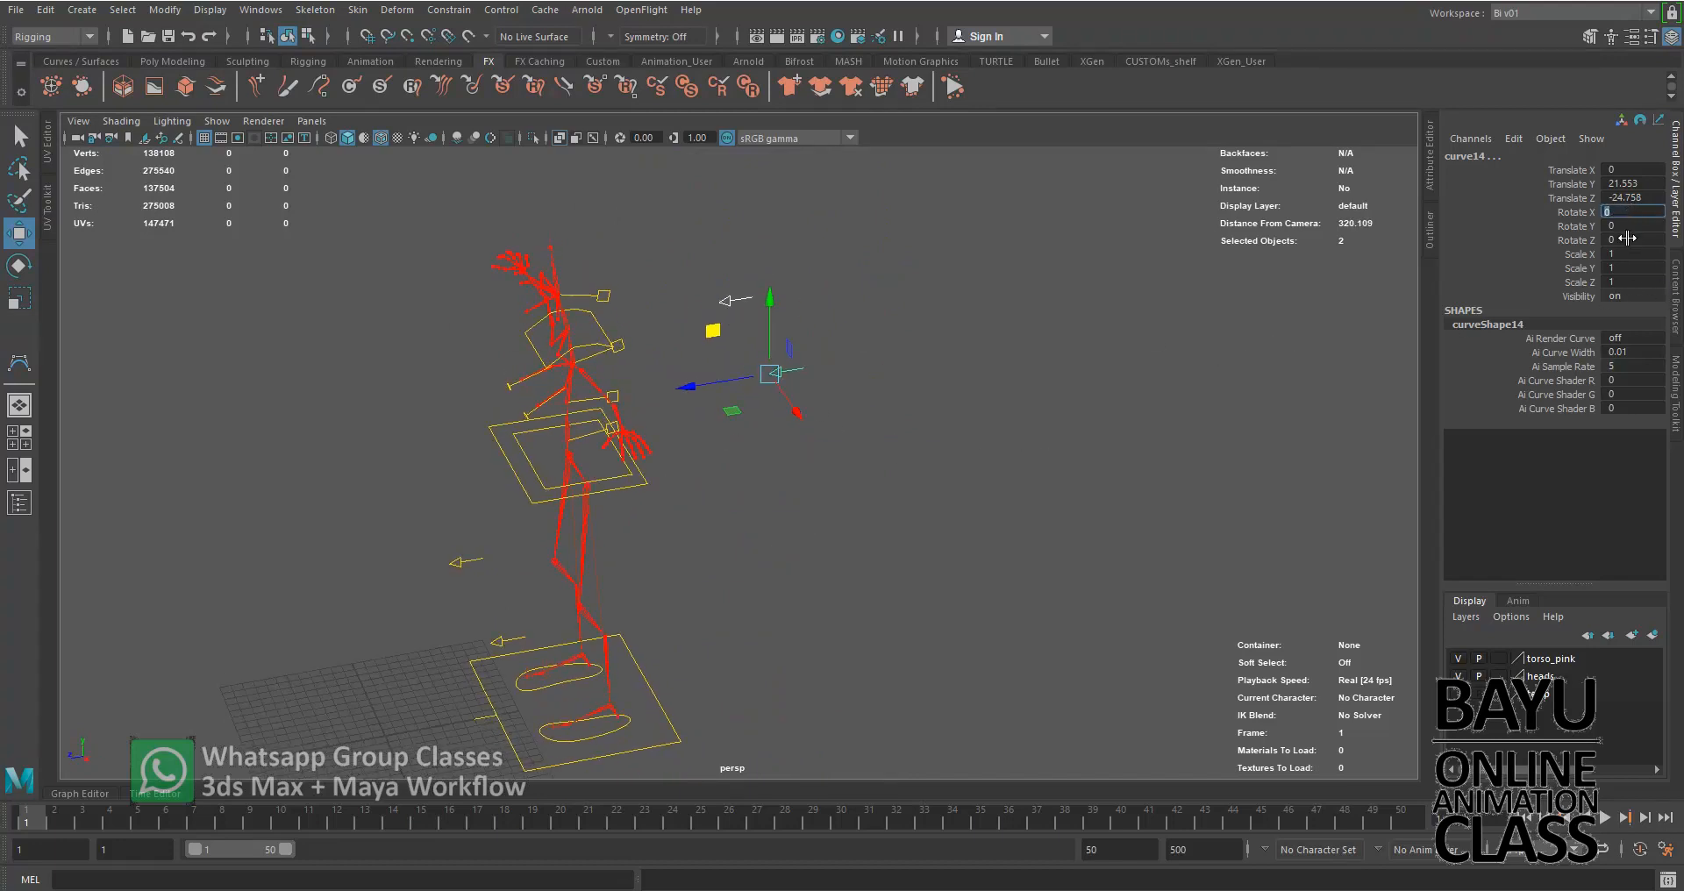
{"action": "type", "text": "180"}
{"action": "key", "text": "Return"}
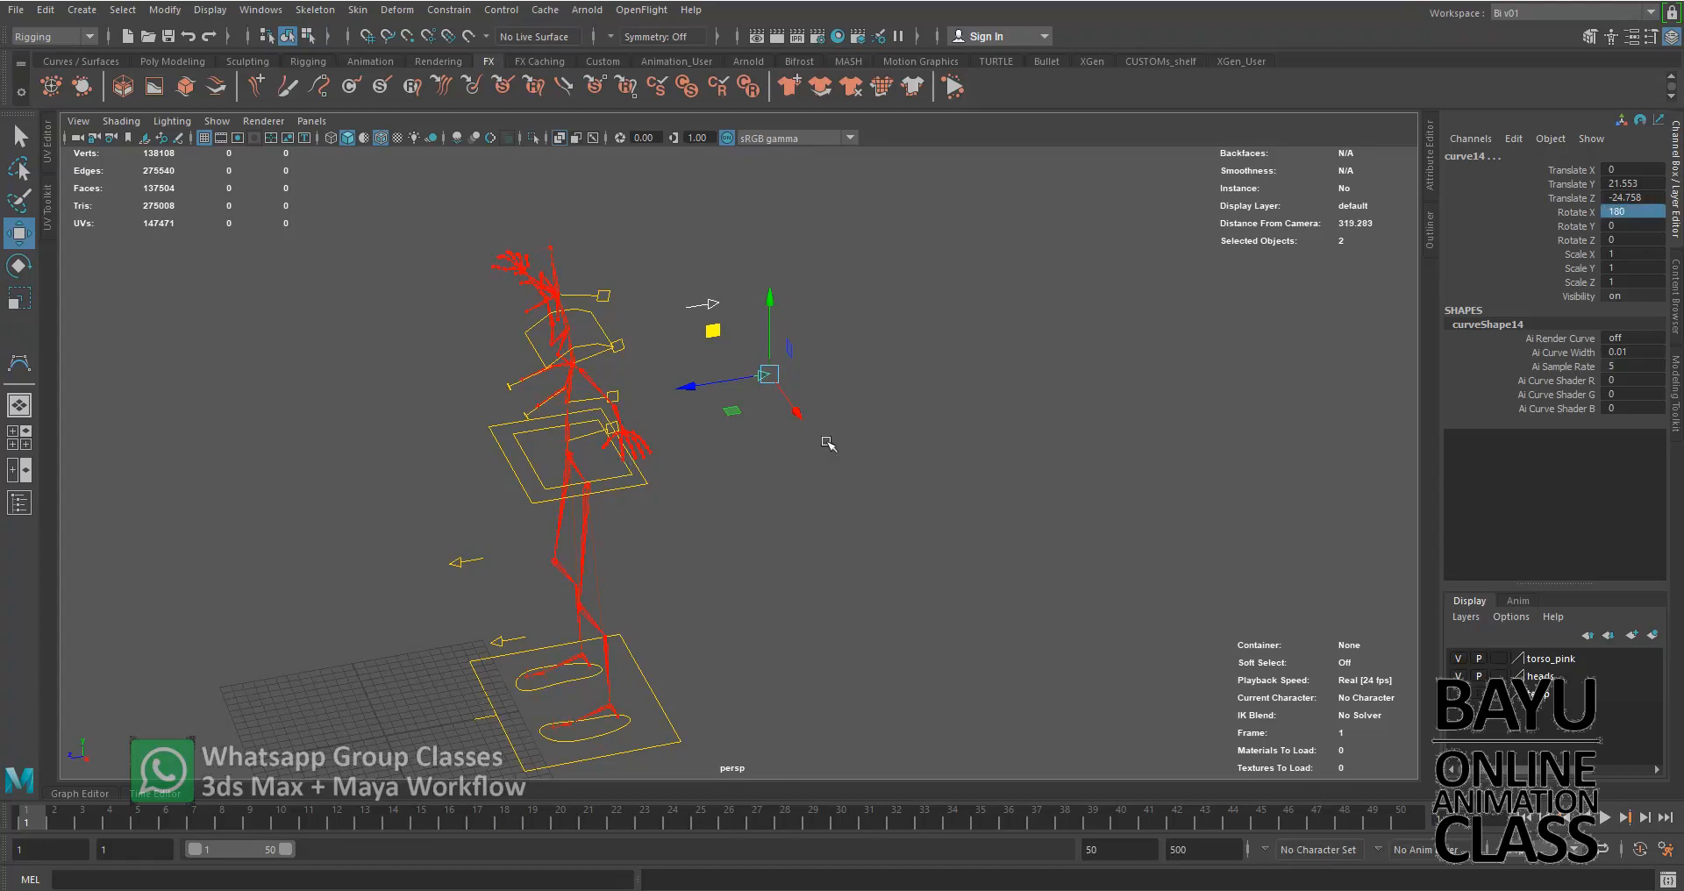
{"action": "left_click", "coordinate": [165, 10]}
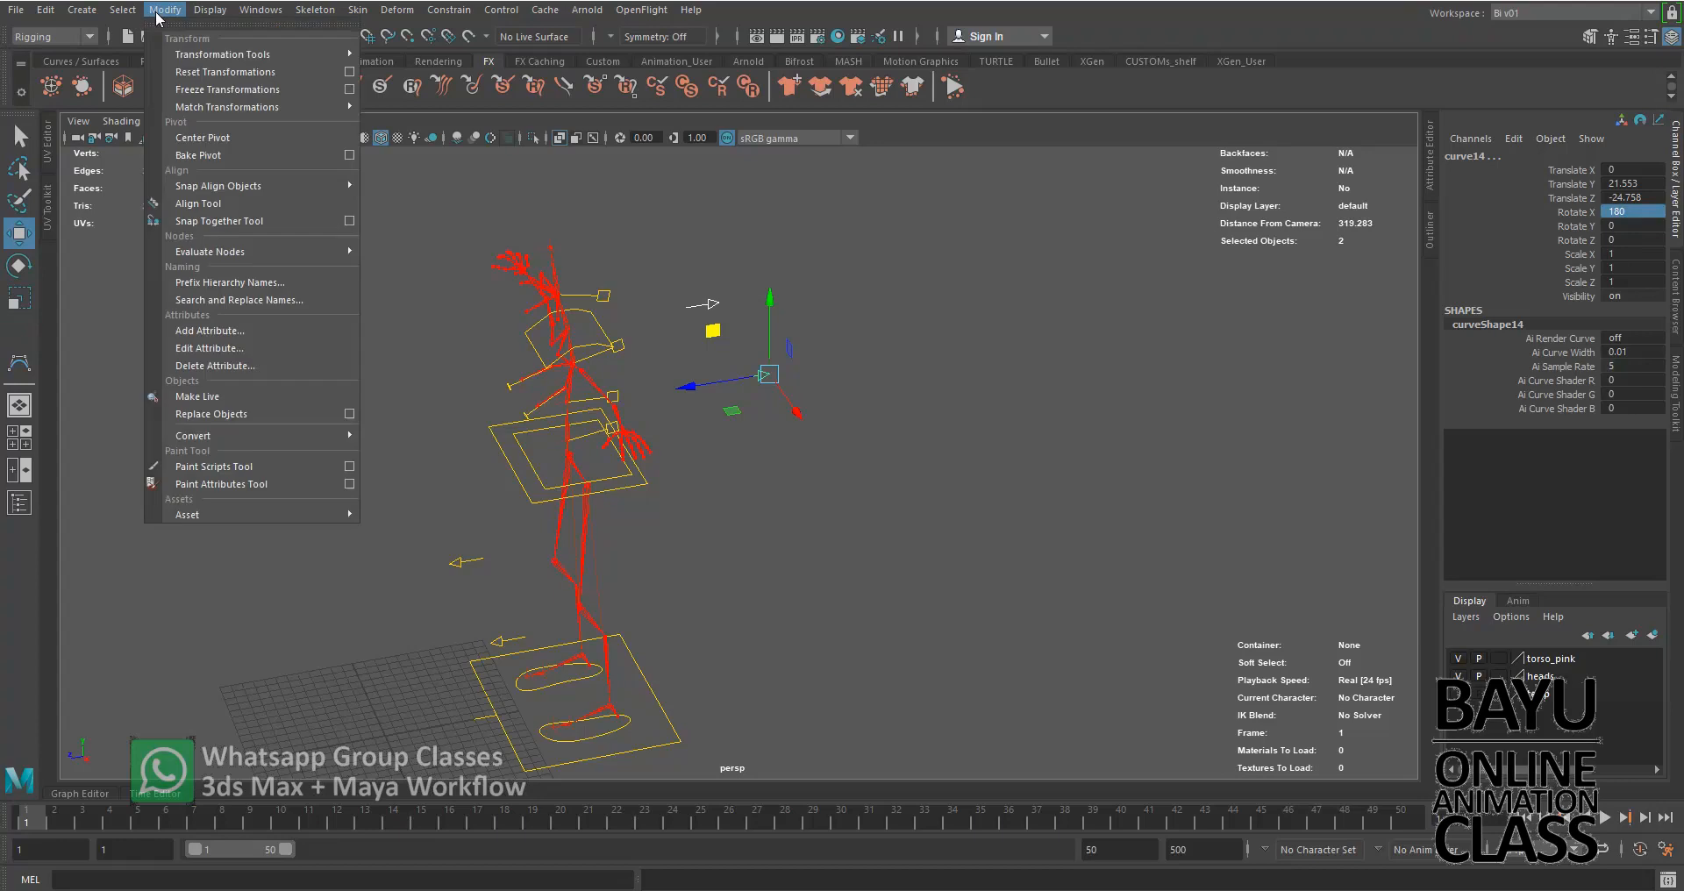
{"action": "left_click", "coordinate": [245, 90]}
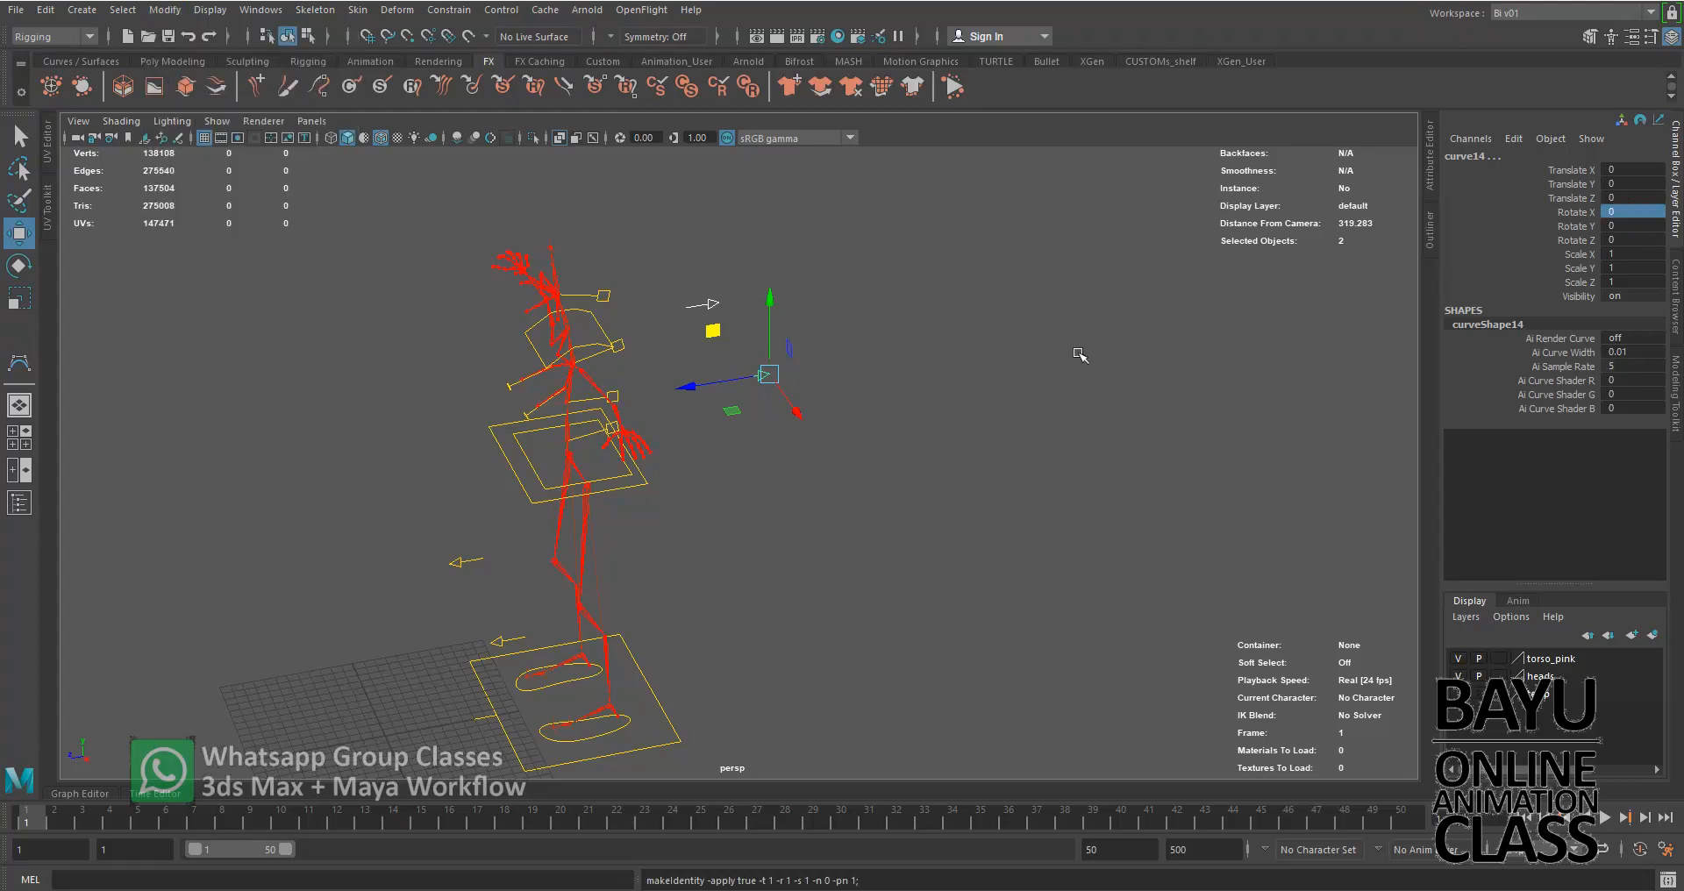
{"action": "left_click", "coordinate": [1004, 452]}
Create a NURBS circle with its normal axis set to X and a radius of 1.
{"action": "left_click_drag", "start_coordinate": [883, 555], "coordinate": [804, 534], "text": "alt"}
{"action": "middle_click_drag", "start_coordinate": [804, 534], "coordinate": [846, 571], "text": "alt"}
{"action": "left_click_drag", "start_coordinate": [846, 572], "coordinate": [872, 507], "text": "alt"}
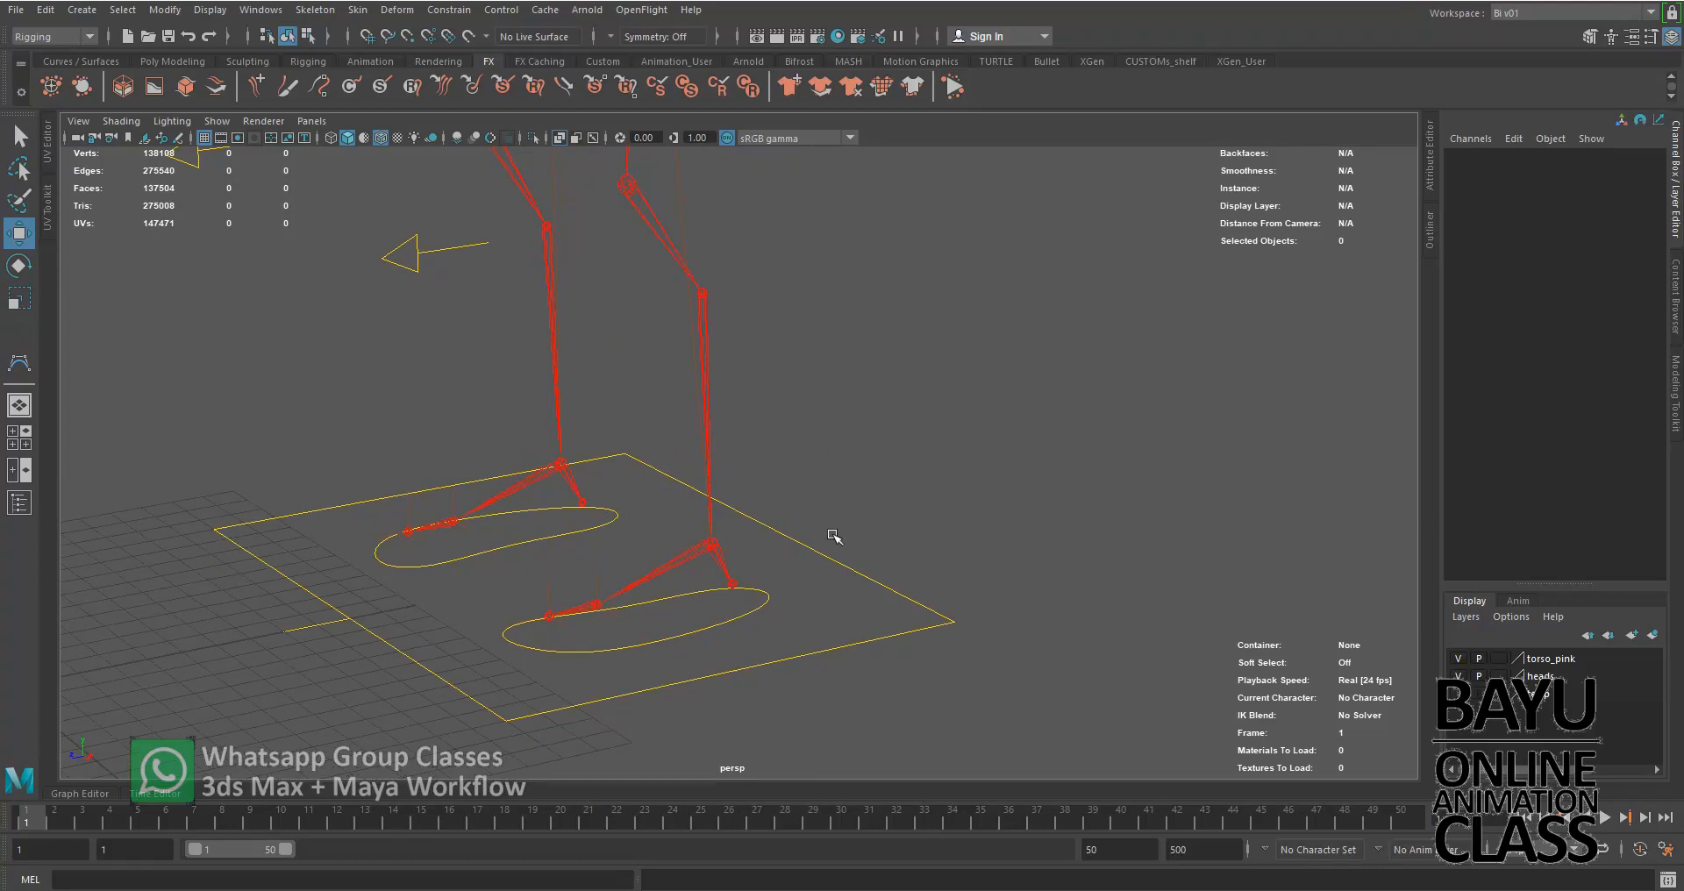
{"action": "middle_click_drag", "start_coordinate": [660, 572], "coordinate": [739, 516], "text": "alt"}
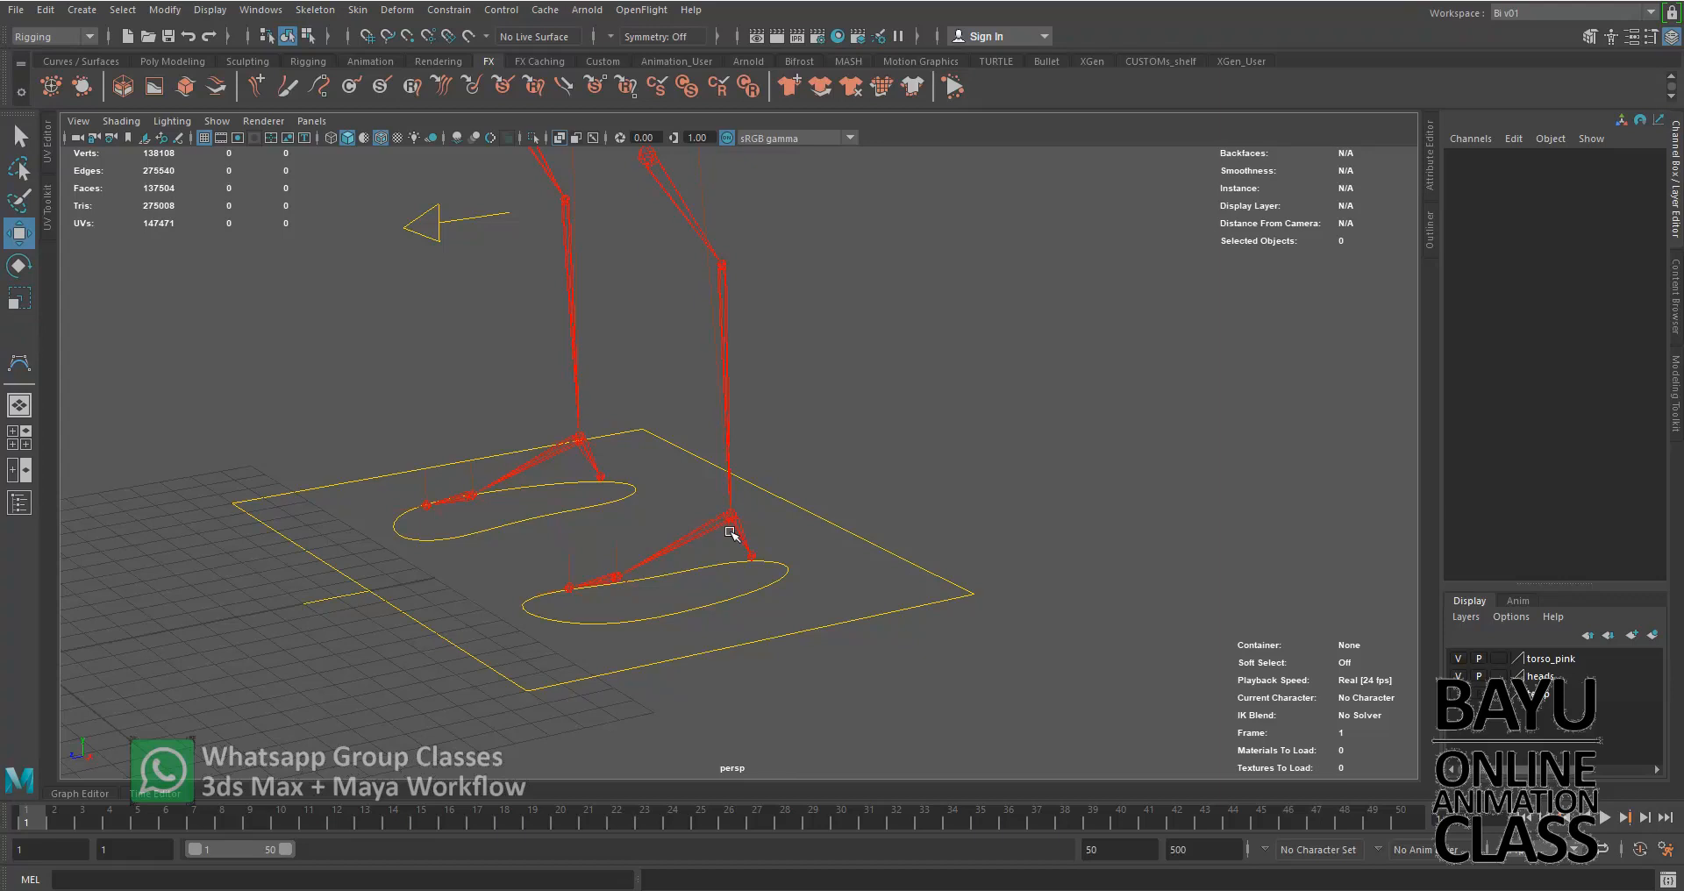
{"action": "left_click_drag", "start_coordinate": [647, 602], "coordinate": [771, 620], "text": "alt"}
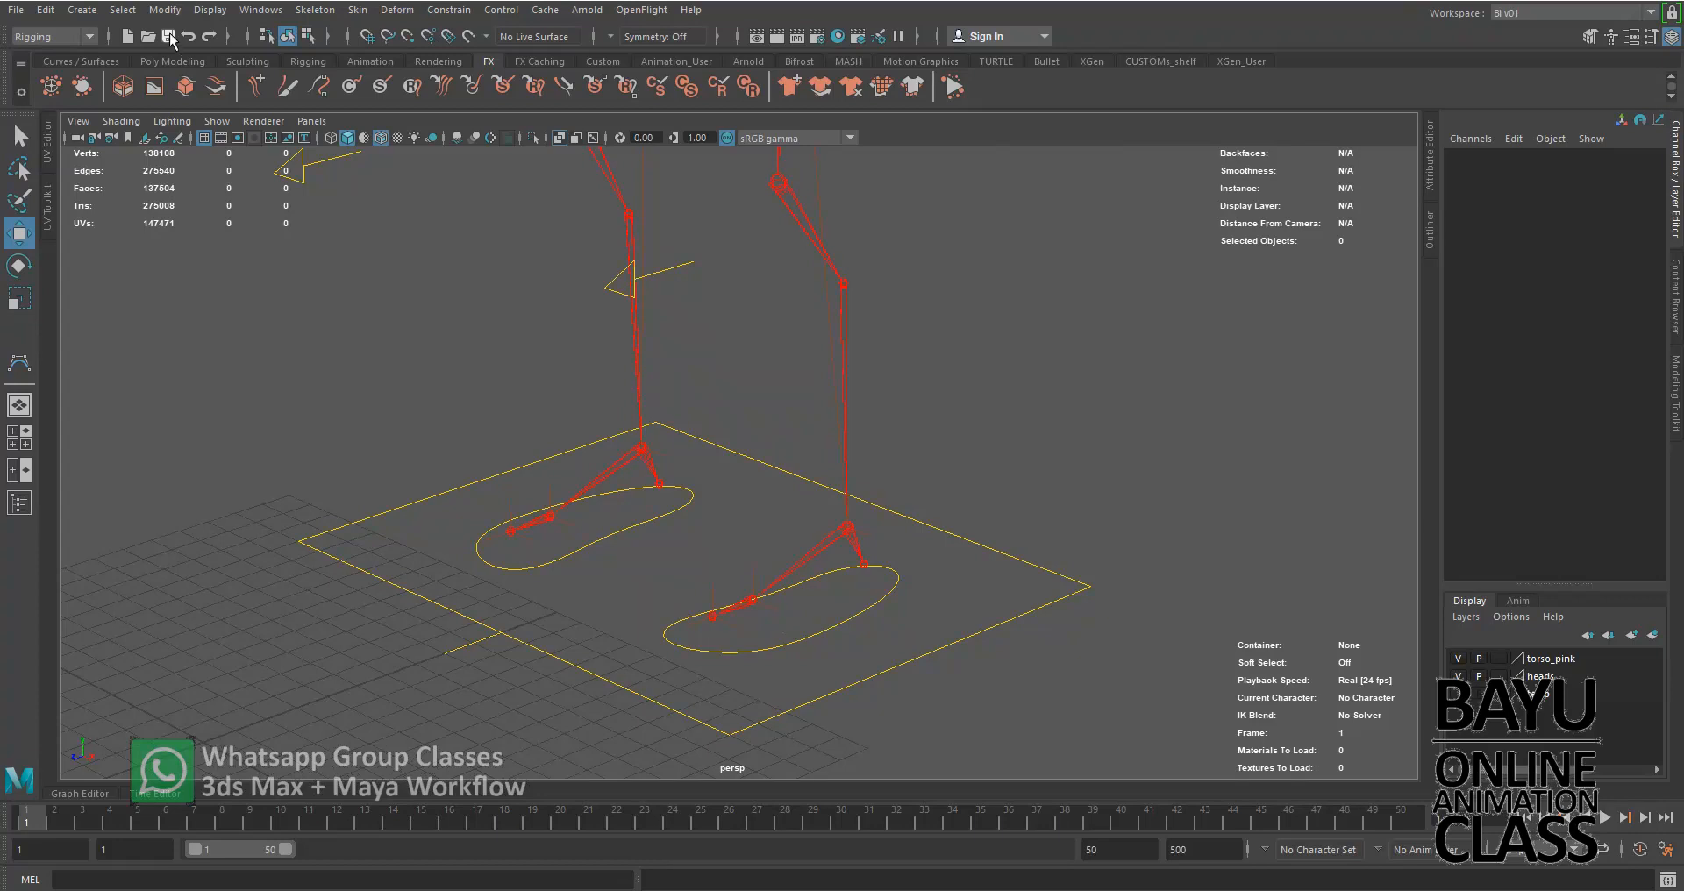
{"action": "left_click", "coordinate": [82, 11]}
{"action": "mouse_move", "coordinate": [168, 55]}
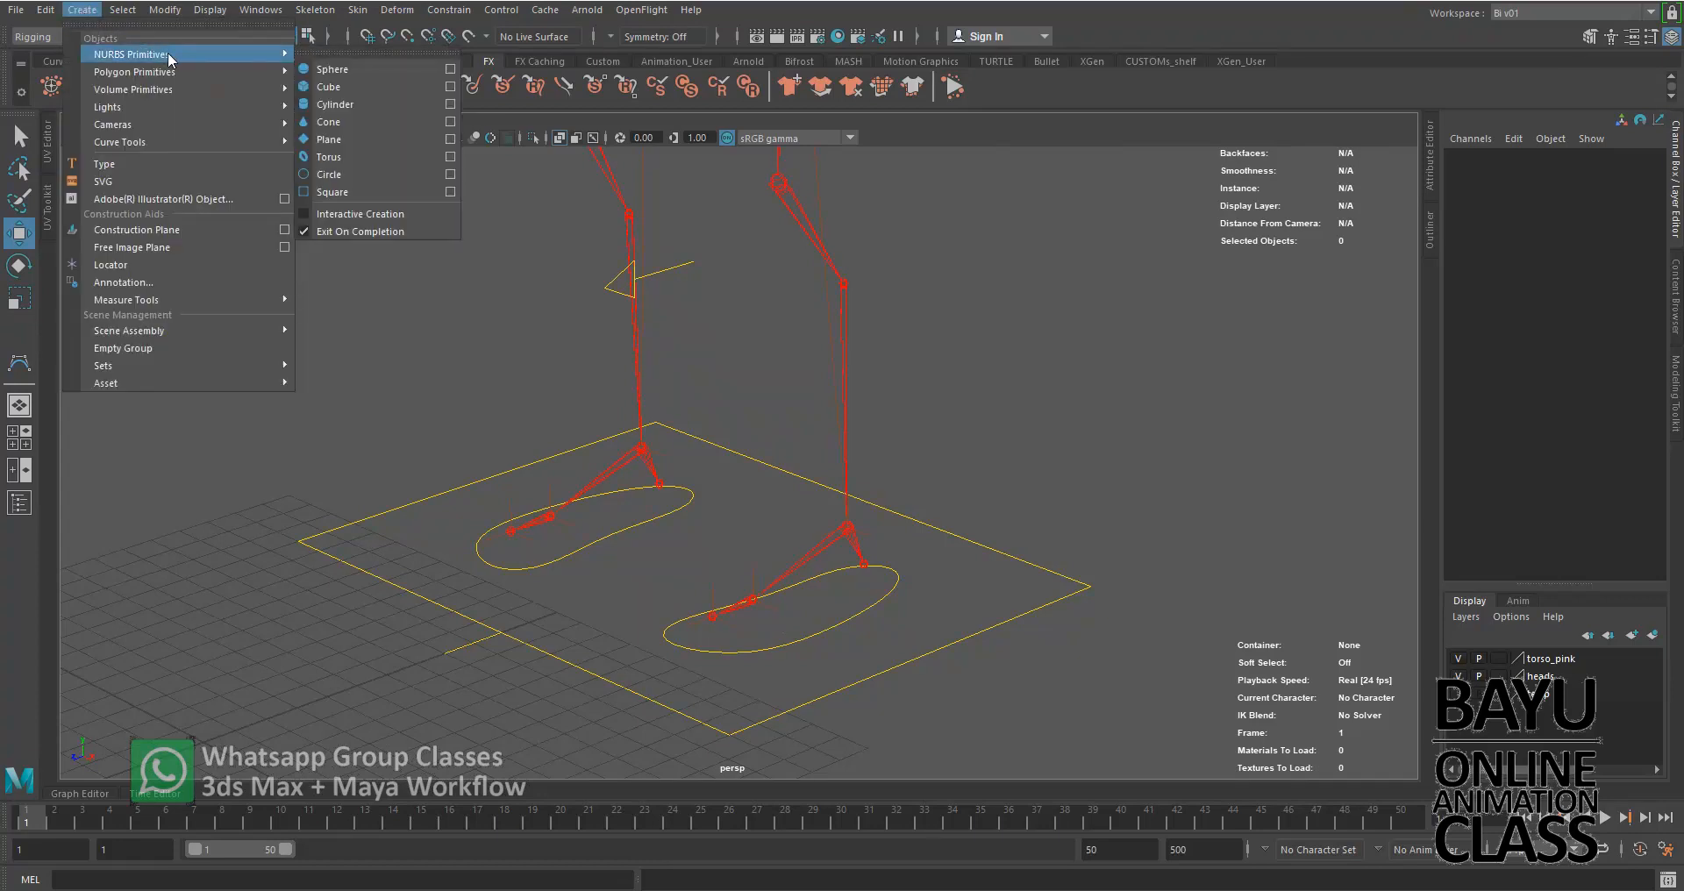
{"action": "left_click", "coordinate": [450, 174]}
{"action": "left_click_drag", "start_coordinate": [891, 601], "coordinate": [646, 624], "text": "alt"}
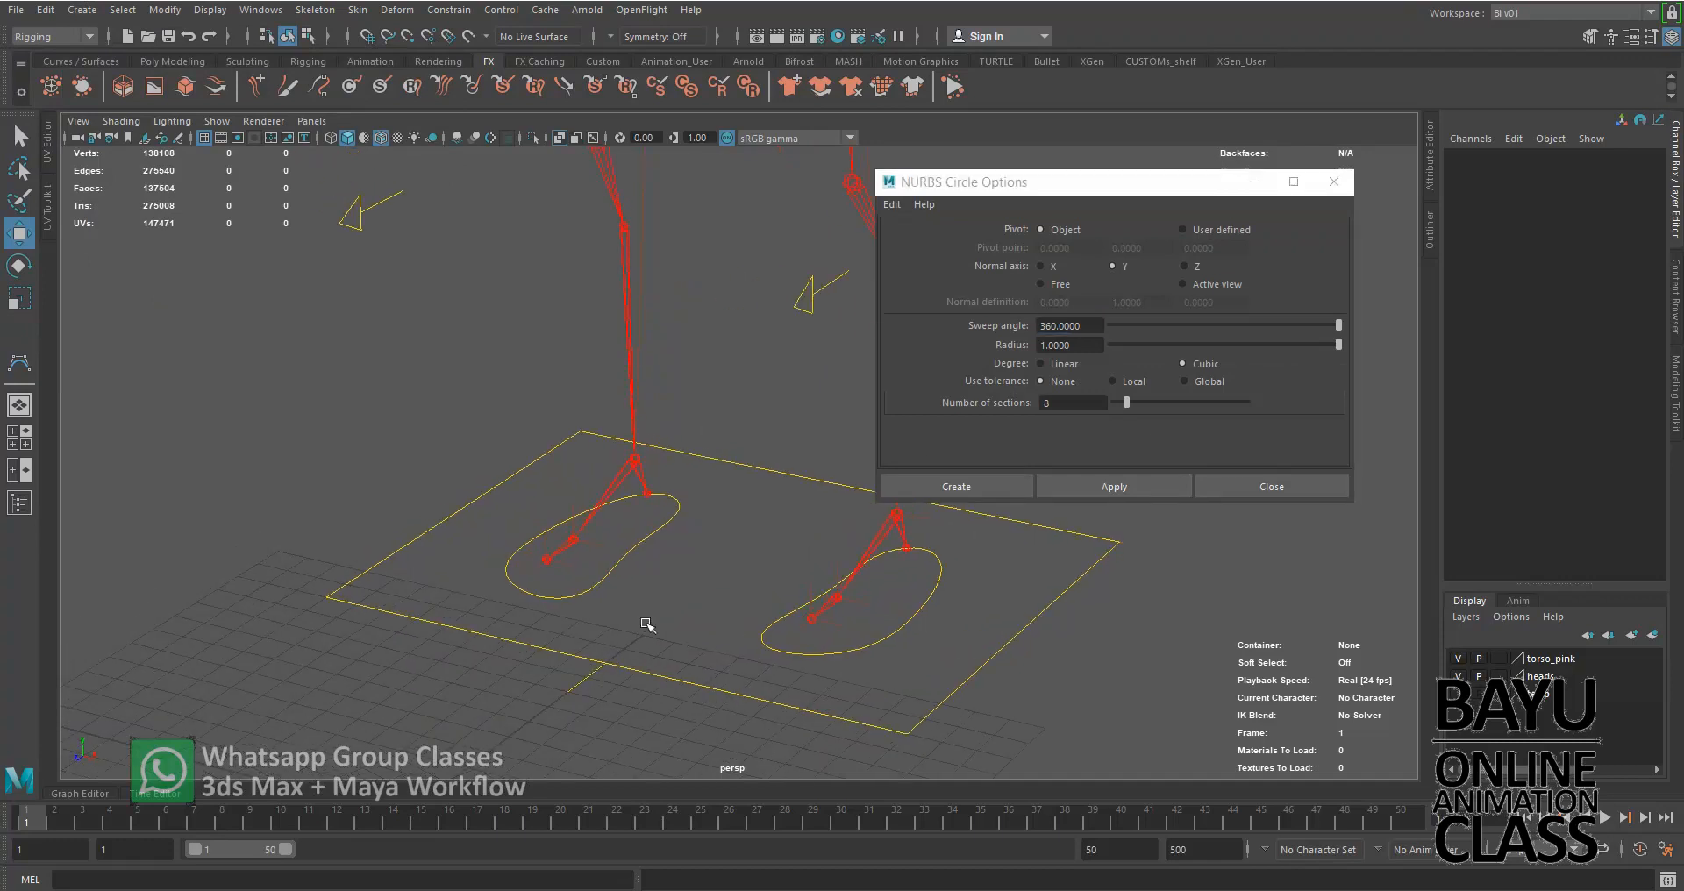
{"action": "left_click", "coordinate": [1044, 267]}
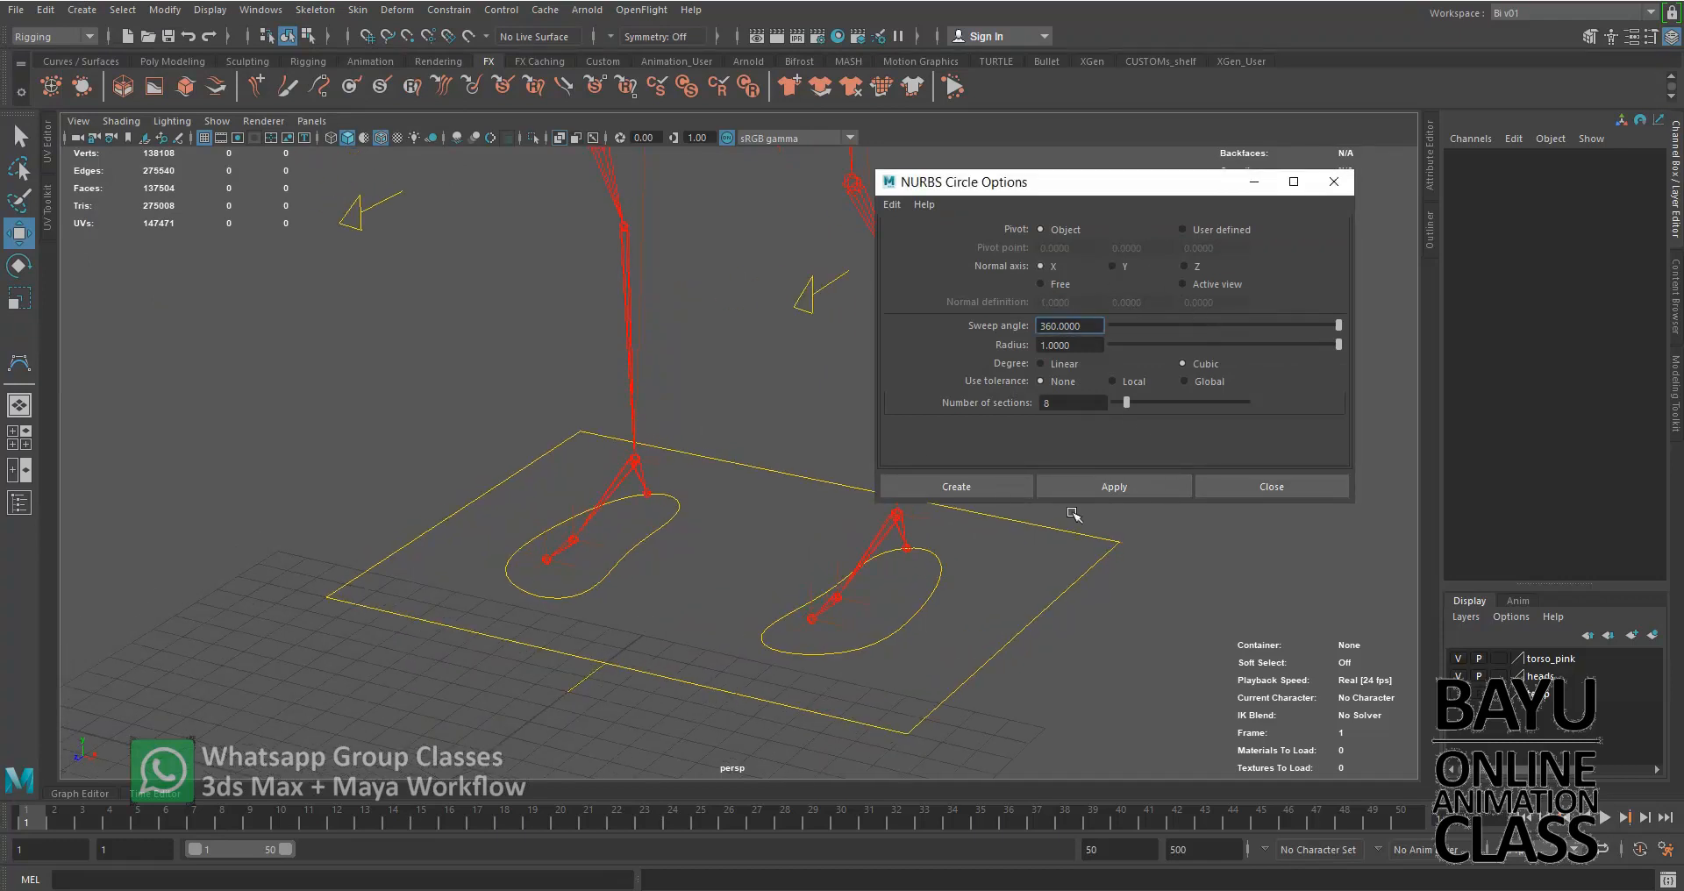
{"action": "left_click", "coordinate": [987, 488]}
Move the new circle along Z to between the feet, at a Translate Z of about -16.28.
{"action": "left_click_drag", "start_coordinate": [653, 660], "coordinate": [515, 613], "text": "alt"}
{"action": "left_click_drag", "start_coordinate": [125, 580], "coordinate": [699, 581]}
{"action": "left_click_drag", "start_coordinate": [718, 668], "coordinate": [789, 653], "text": "alt"}
{"action": "scroll", "coordinate": [792, 652], "scroll_direction": "up", "scroll_amount": 5}
{"action": "middle_click_drag", "start_coordinate": [933, 611], "coordinate": [729, 603], "text": "alt"}
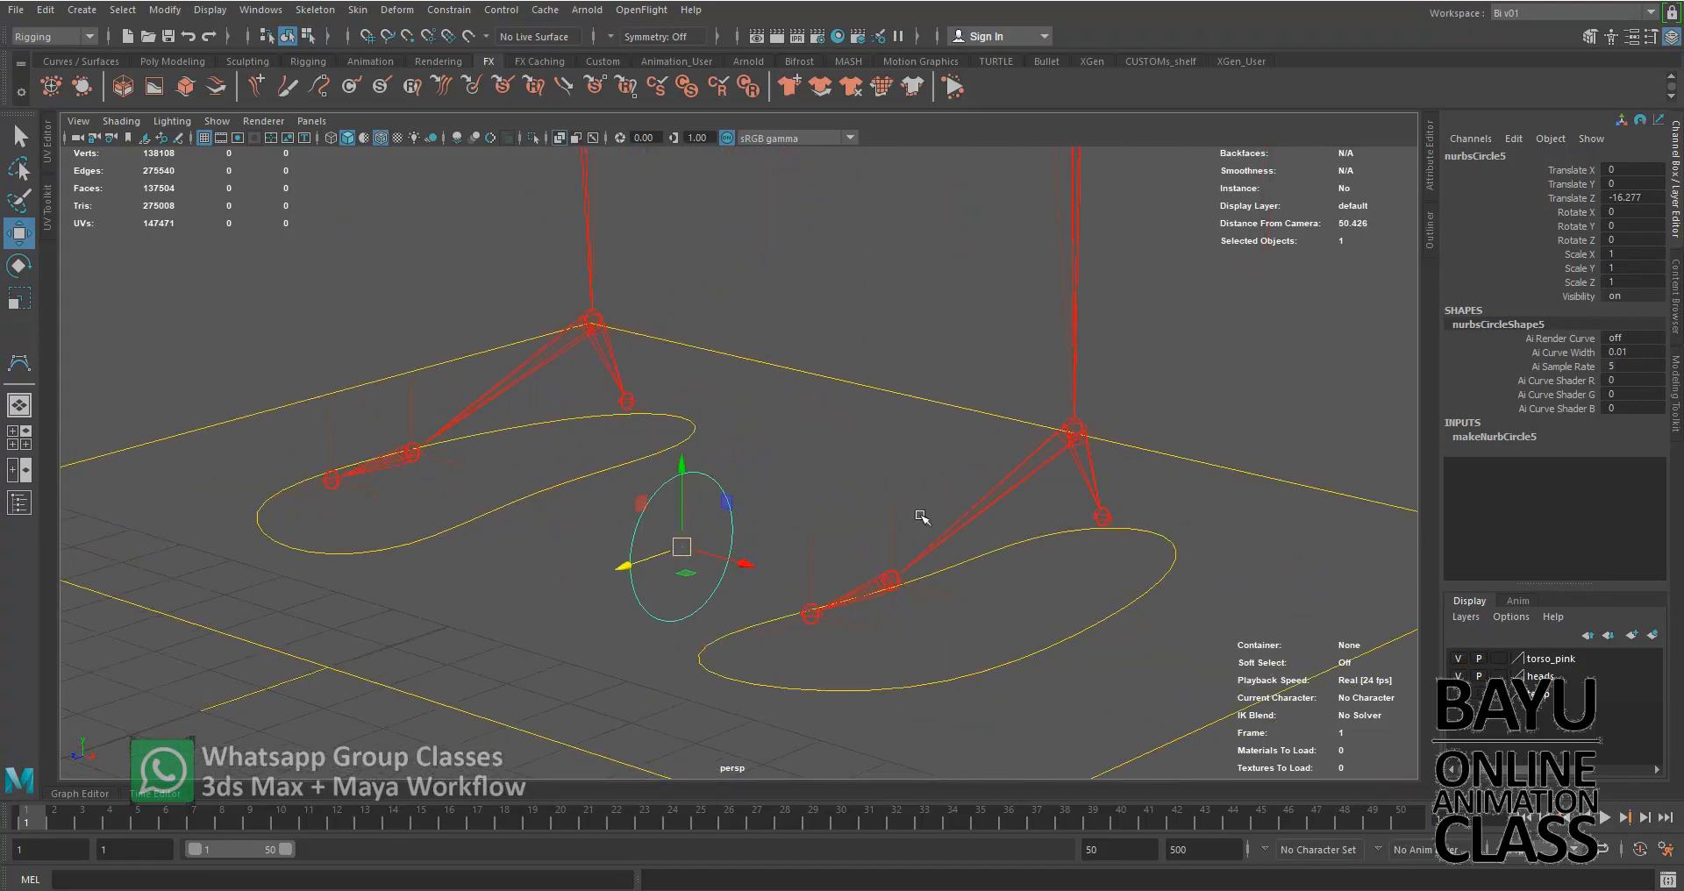
Set the circle's radius to 0.3 in its creation inputs.
{"action": "left_click", "coordinate": [1521, 435]}
{"action": "double_click", "coordinate": [1624, 536]}
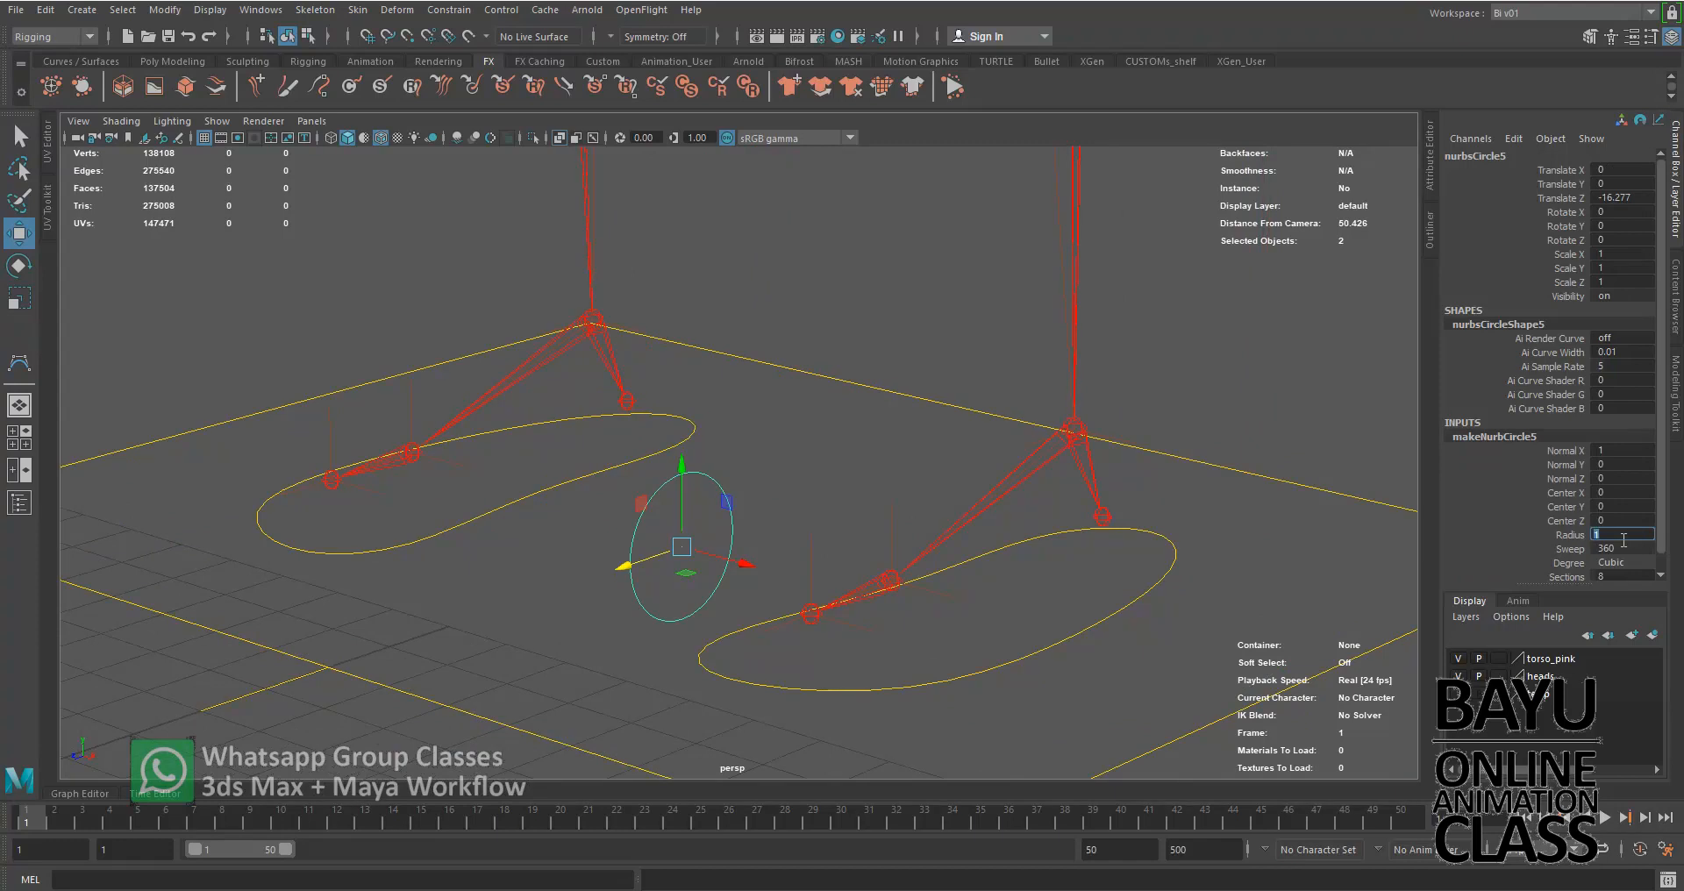
{"action": "key", "text": "Return"}
{"action": "middle_click_drag", "start_coordinate": [763, 609], "coordinate": [678, 603], "text": "alt"}
{"action": "left_click_drag", "start_coordinate": [678, 603], "coordinate": [679, 607], "text": "alt"}
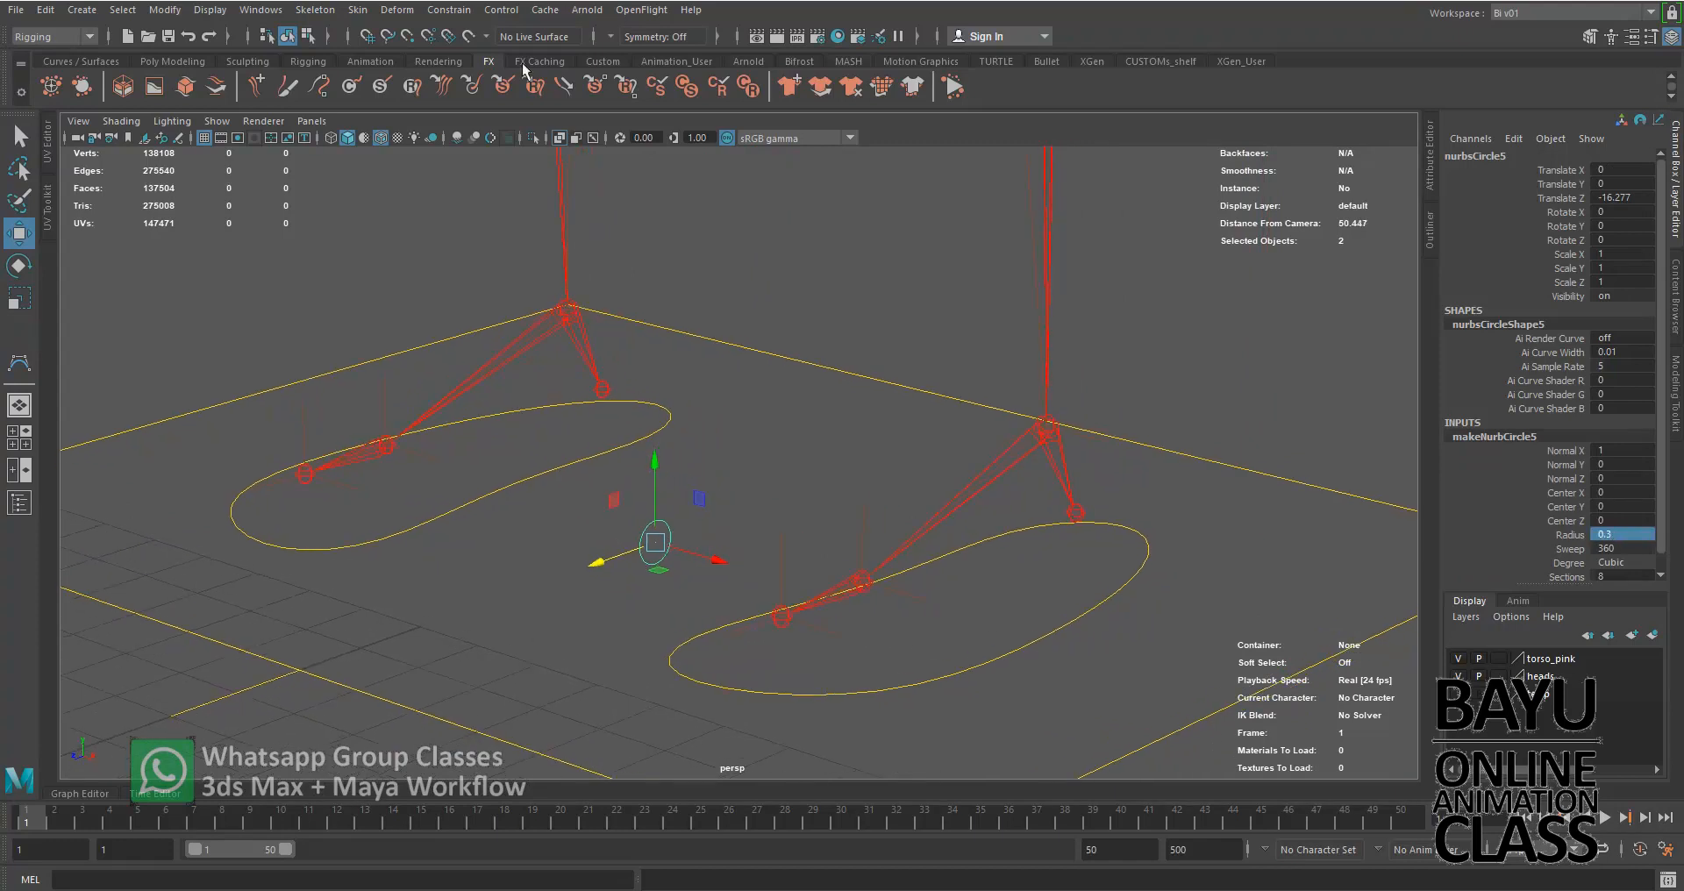
Snap the circle to the character's left ball joint, and snap duplicates of it to the left toe-tip and heel joints.
{"action": "left_click", "coordinate": [410, 39]}
{"action": "left_click_drag", "start_coordinate": [656, 544], "coordinate": [863, 581]}
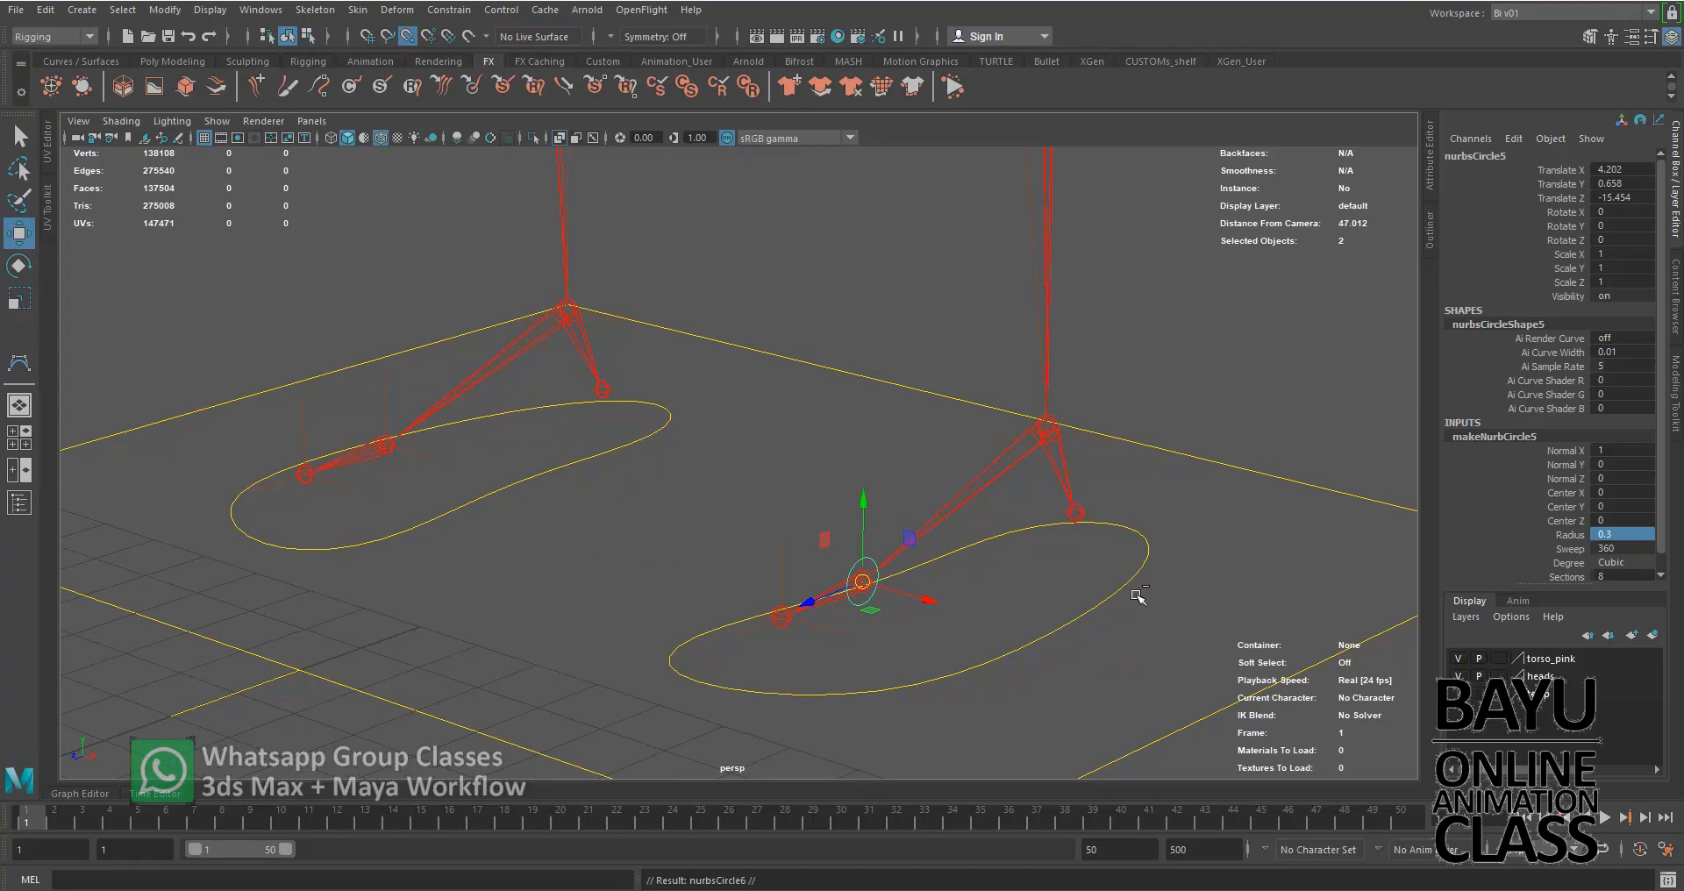
{"action": "key", "text": "ctrl+d"}
{"action": "left_click_drag", "start_coordinate": [862, 582], "coordinate": [785, 613]}
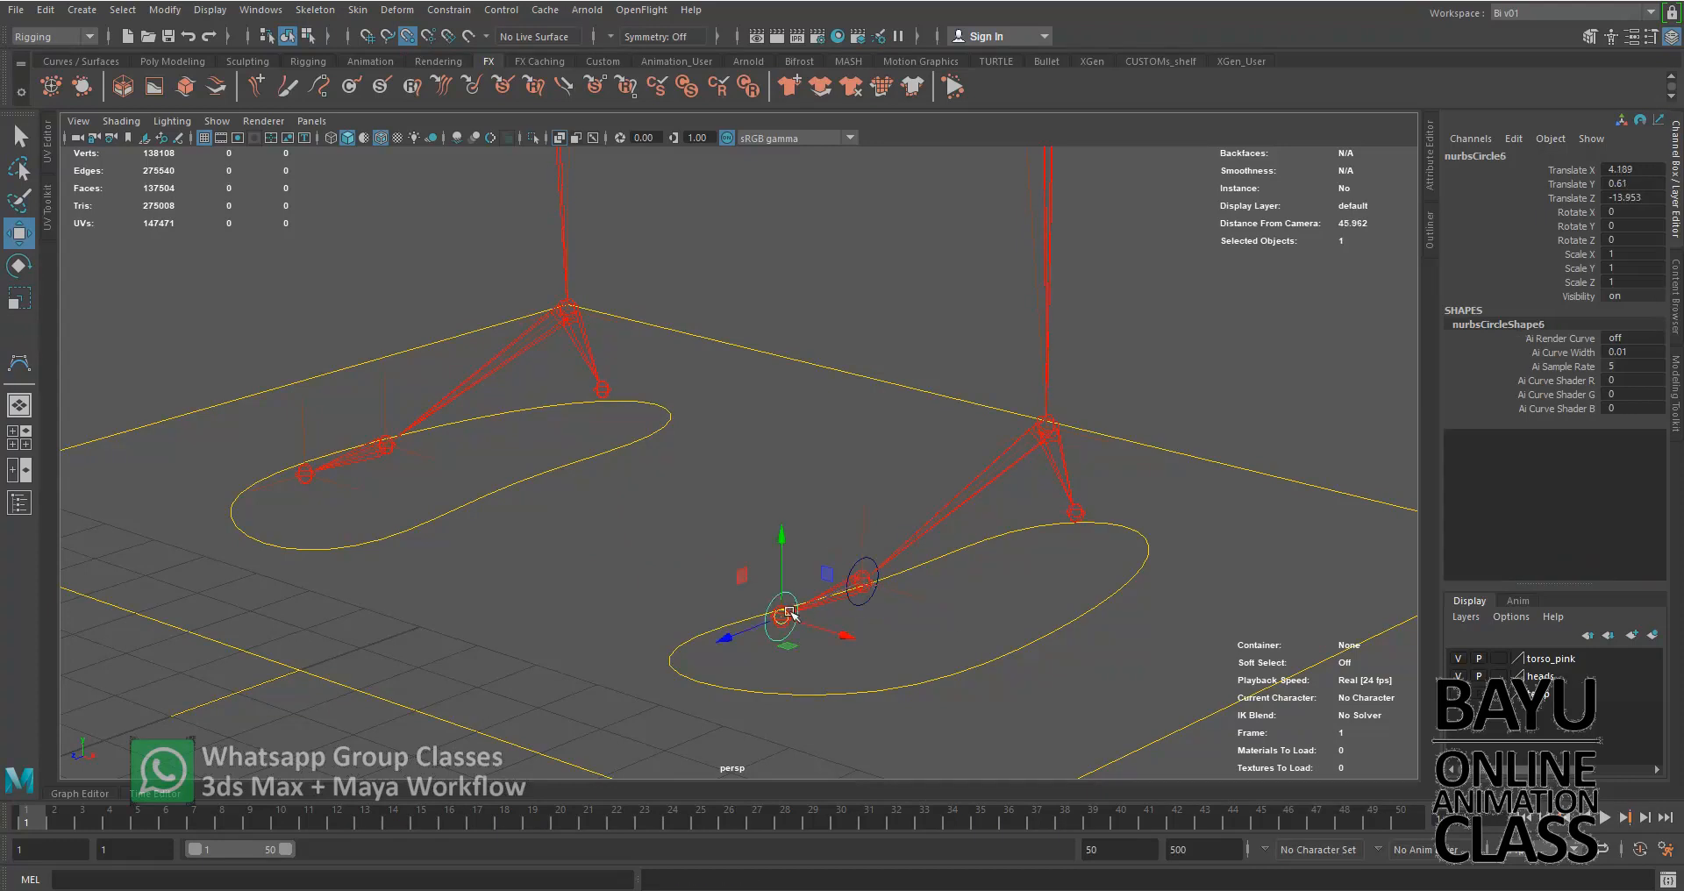
{"action": "key", "text": "ctrl+d"}
{"action": "left_click_drag", "start_coordinate": [790, 611], "coordinate": [1077, 514]}
{"action": "middle_click_drag", "start_coordinate": [947, 603], "coordinate": [934, 579], "text": "alt"}
Duplicate the left ball circle and snap copies to the ball, toe-tip and heel joints of the right foot.
{"action": "left_click", "coordinate": [851, 581]}
{"action": "left_click_drag", "start_coordinate": [916, 630], "coordinate": [929, 635], "text": "alt"}
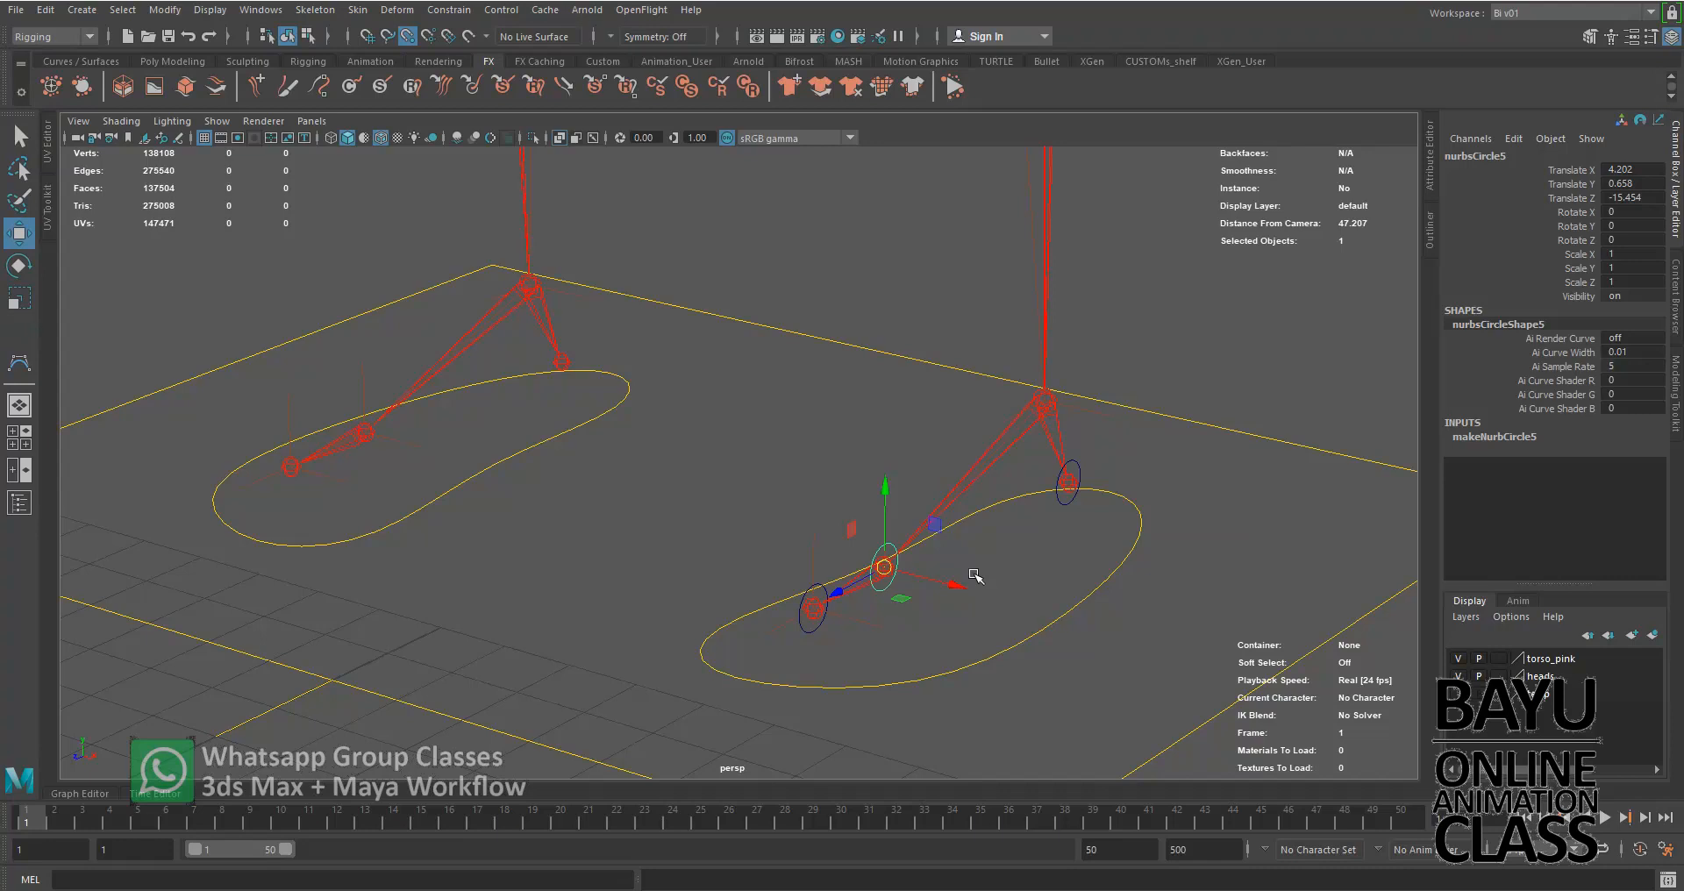
{"action": "key", "text": "ctrl+d"}
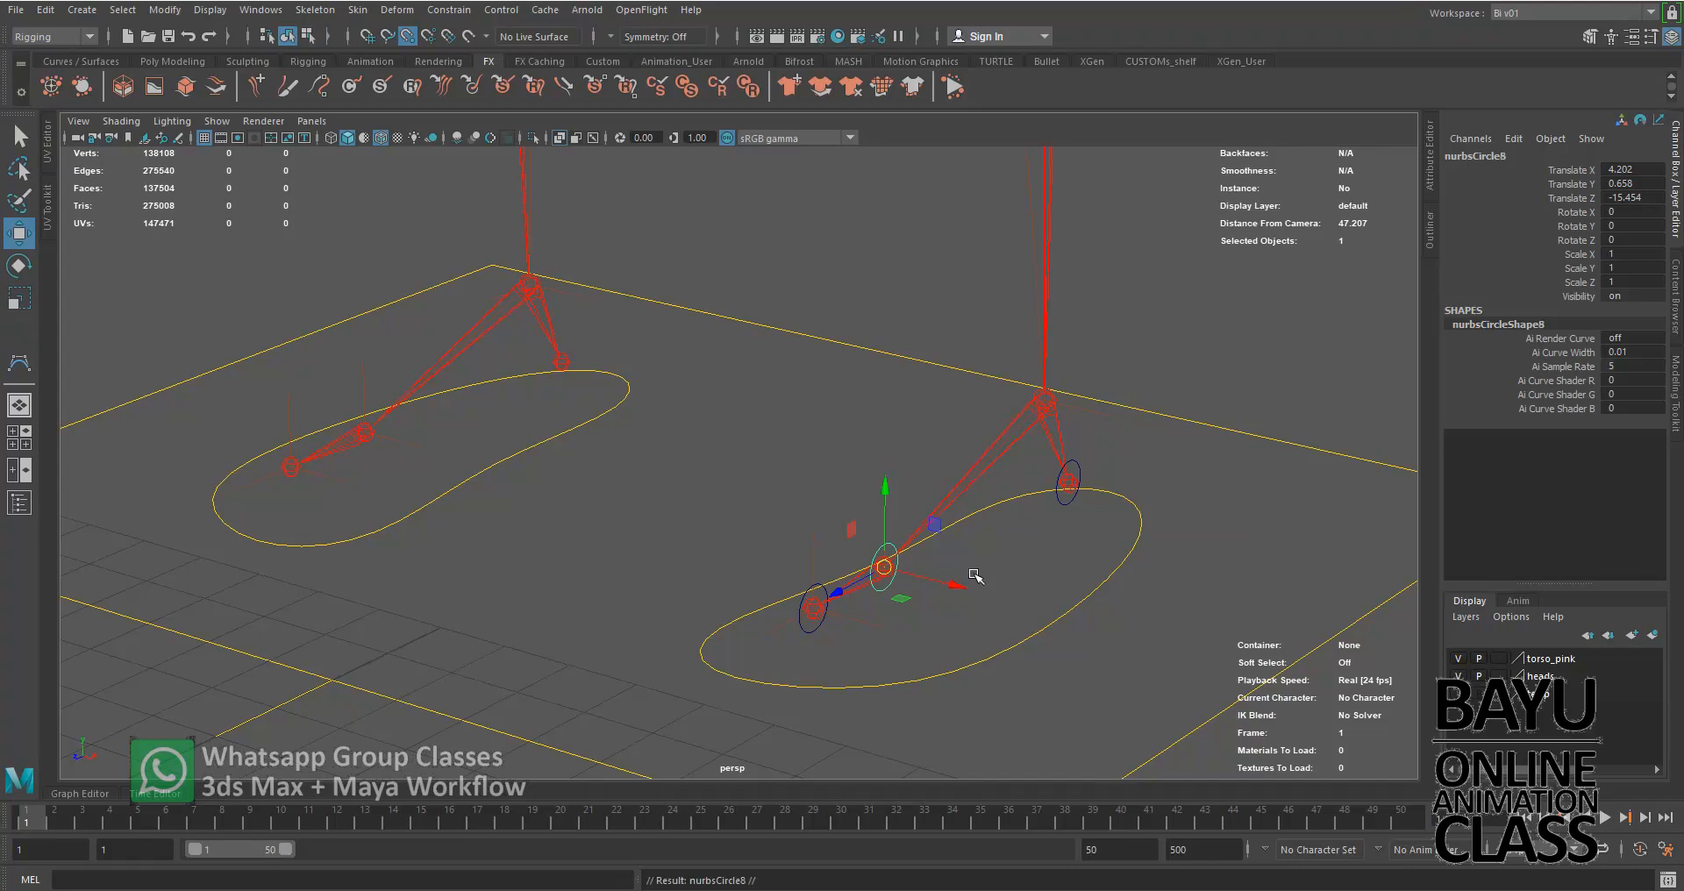
{"action": "left_click_drag", "start_coordinate": [884, 567], "coordinate": [561, 361]}
{"action": "key", "text": "ctrl+d"}
{"action": "key", "text": "ctrl+d"}
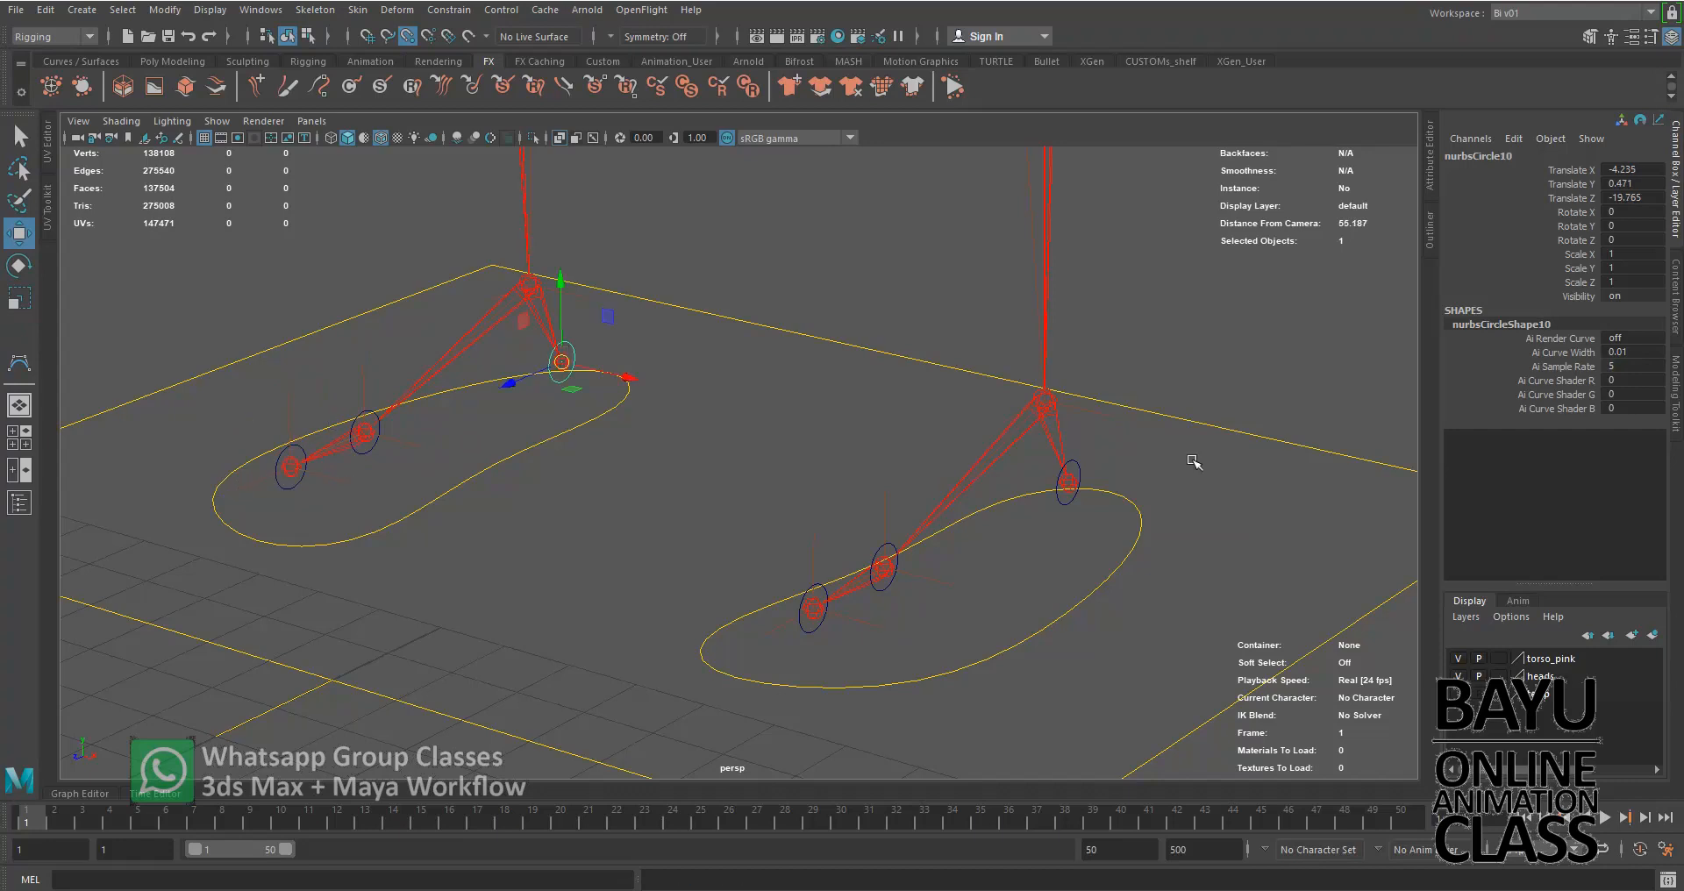
{"action": "middle_click_drag", "start_coordinate": [1107, 577], "coordinate": [1073, 586], "text": "alt"}
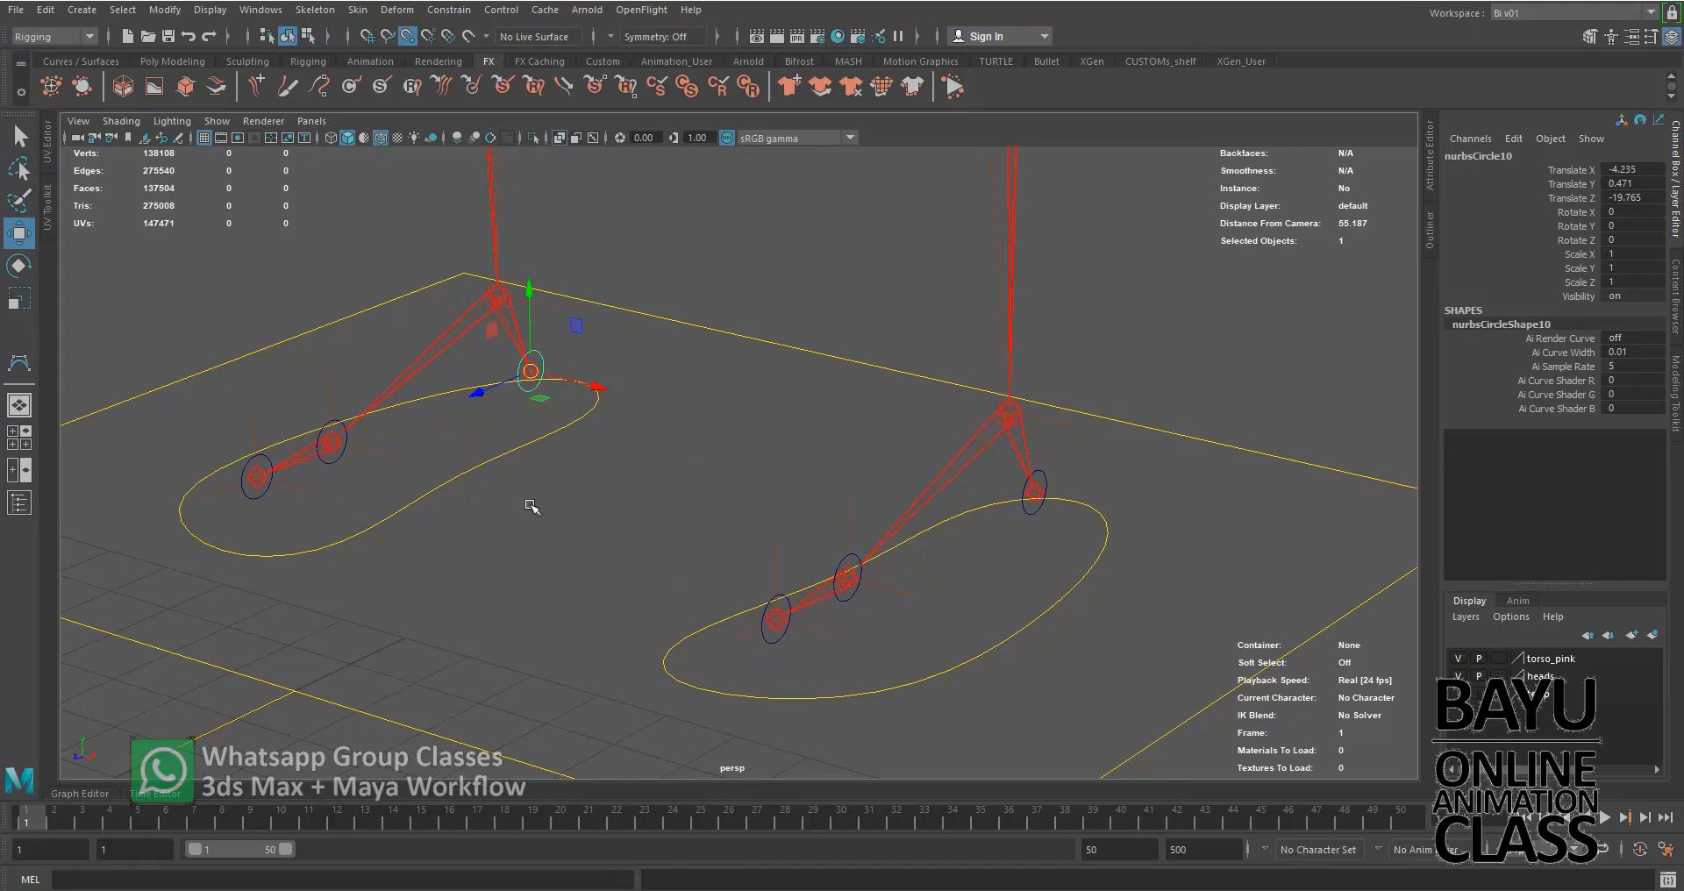
Select all six foot-joint circles and give them a yellow wireframe color.
{"action": "key", "text": "q"}
{"action": "left_click", "coordinate": [334, 460], "text": "shift"}
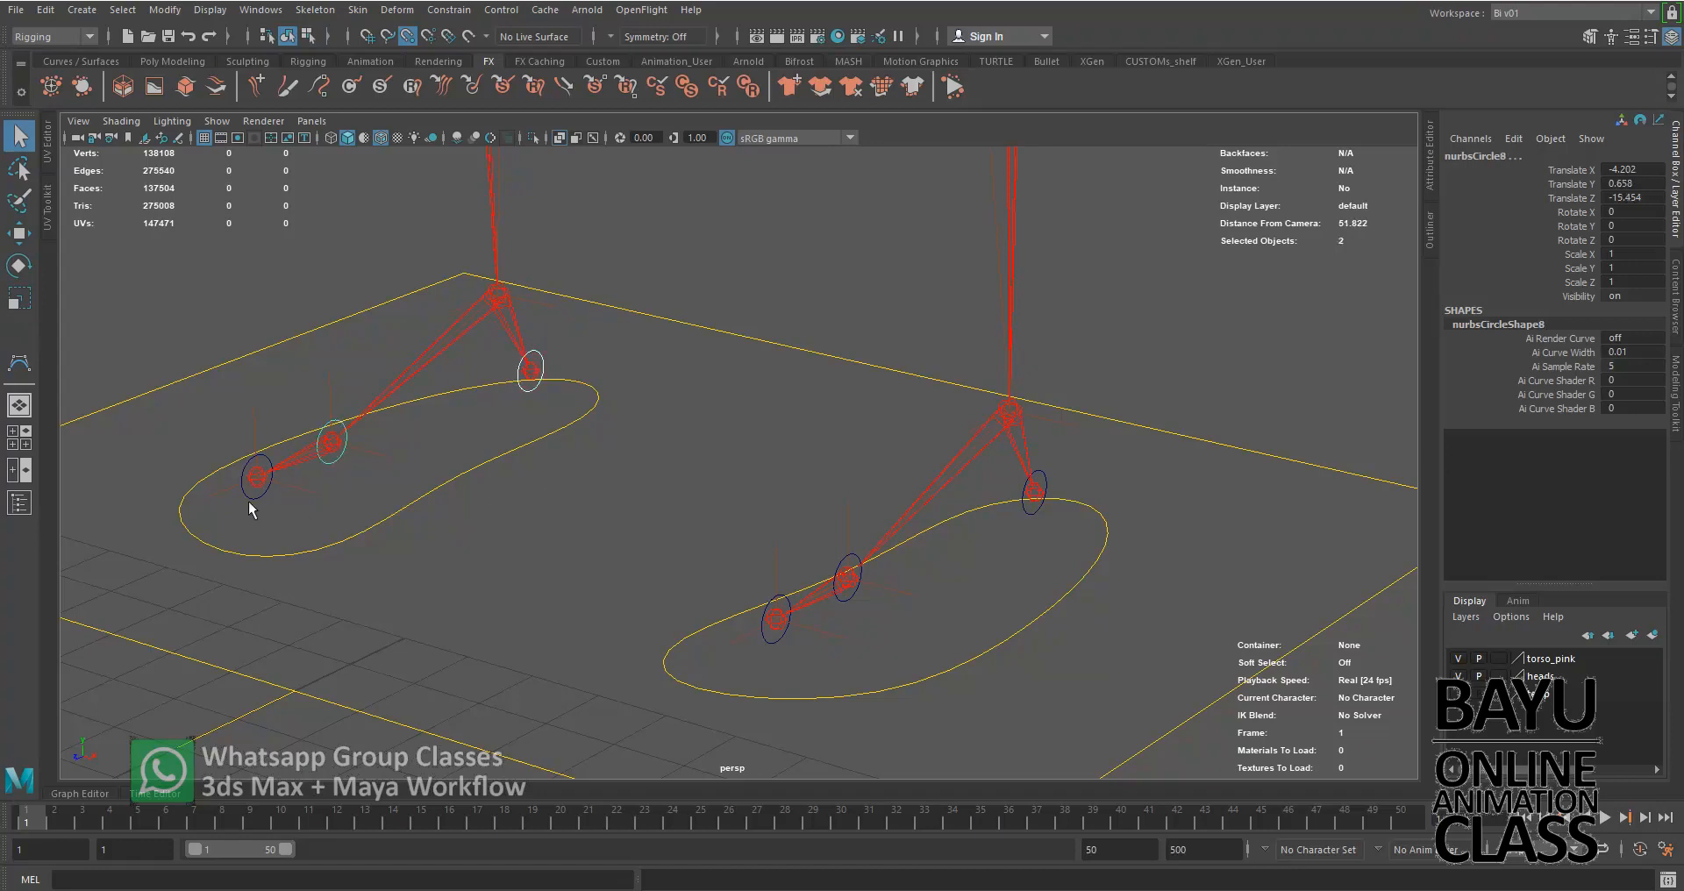
{"action": "left_click", "coordinate": [253, 478], "text": "shift"}
{"action": "left_click", "coordinate": [773, 638], "text": "shift"}
{"action": "left_click", "coordinate": [851, 603], "text": "shift"}
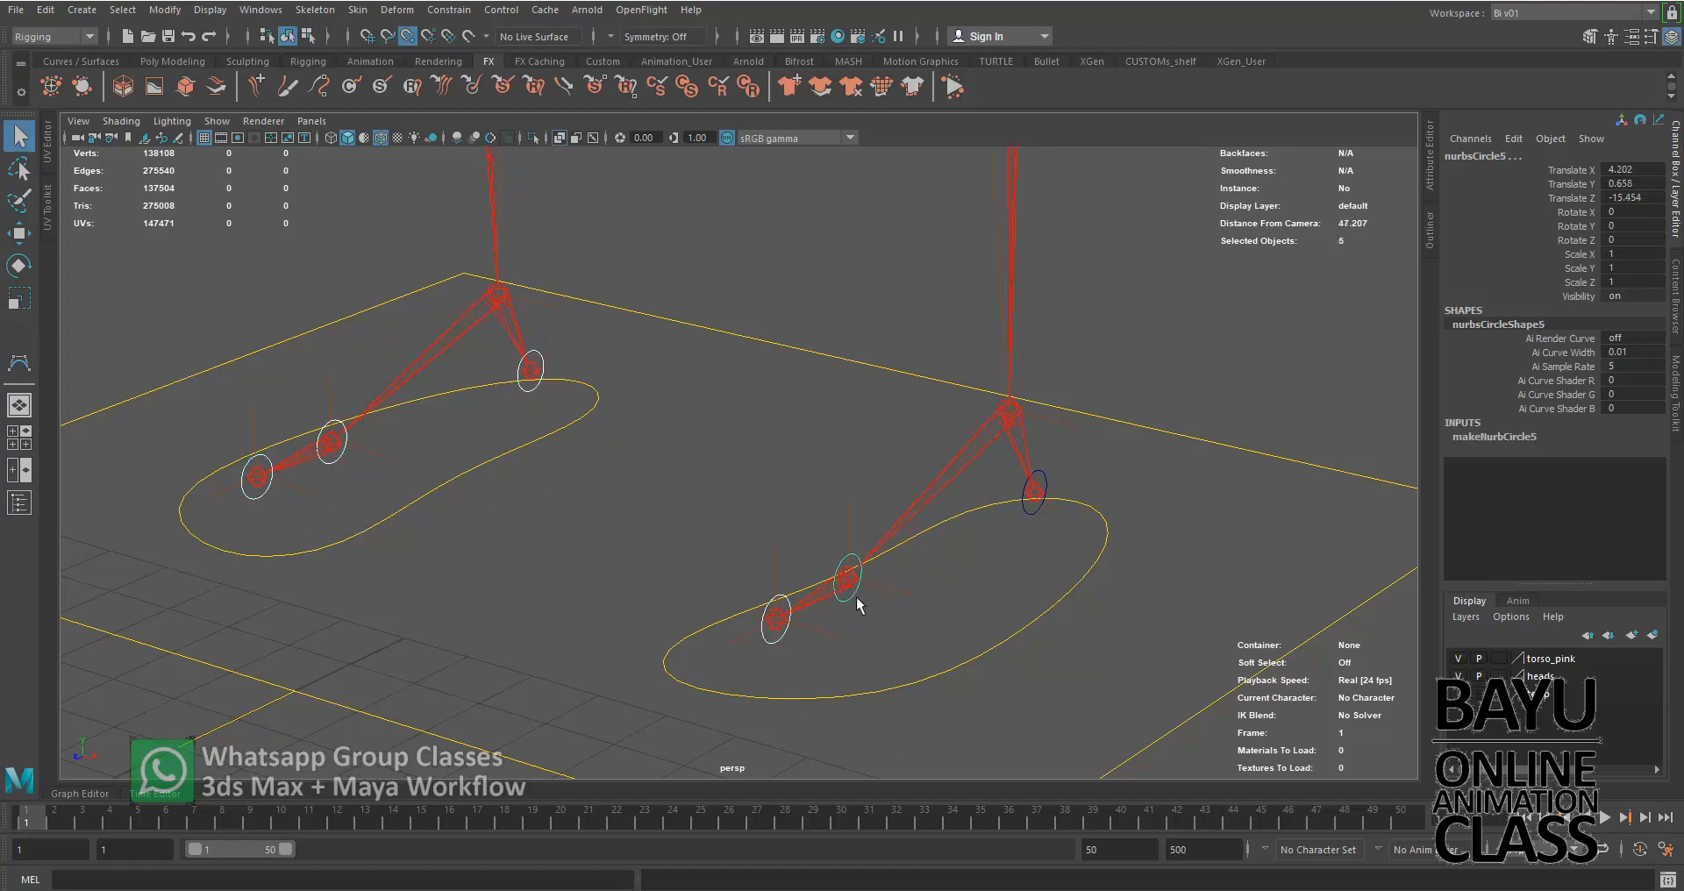
{"action": "left_click", "coordinate": [1035, 512], "text": "shift"}
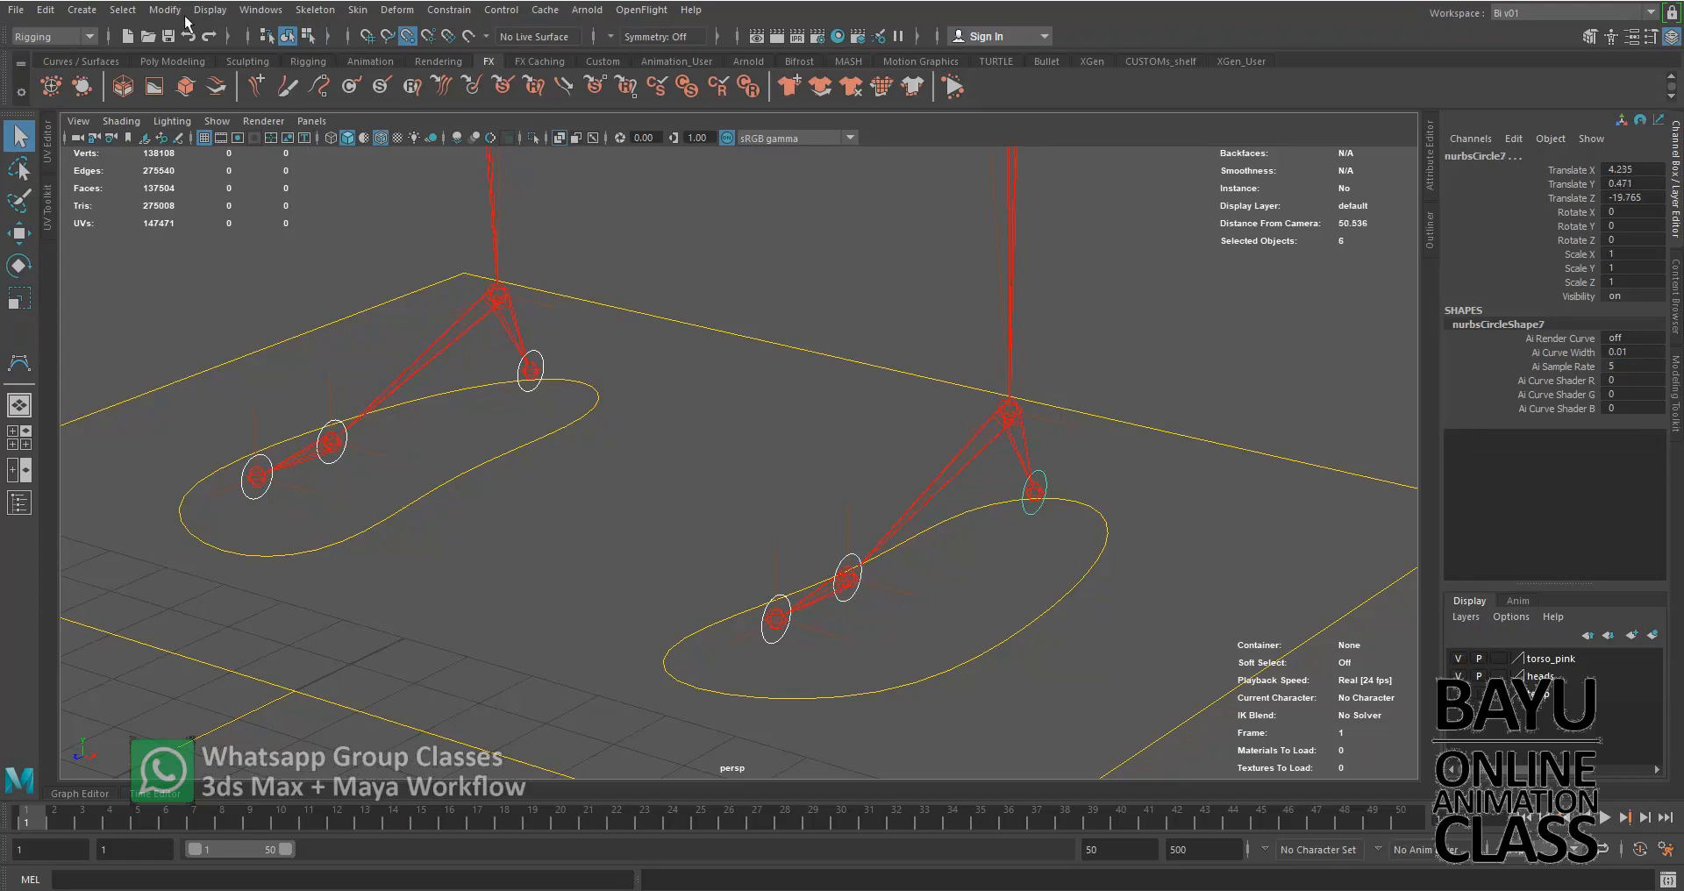
{"action": "left_click", "coordinate": [210, 9]}
{"action": "left_click", "coordinate": [263, 174]}
{"action": "left_click", "coordinate": [125, 237]}
{"action": "left_click", "coordinate": [109, 264]}
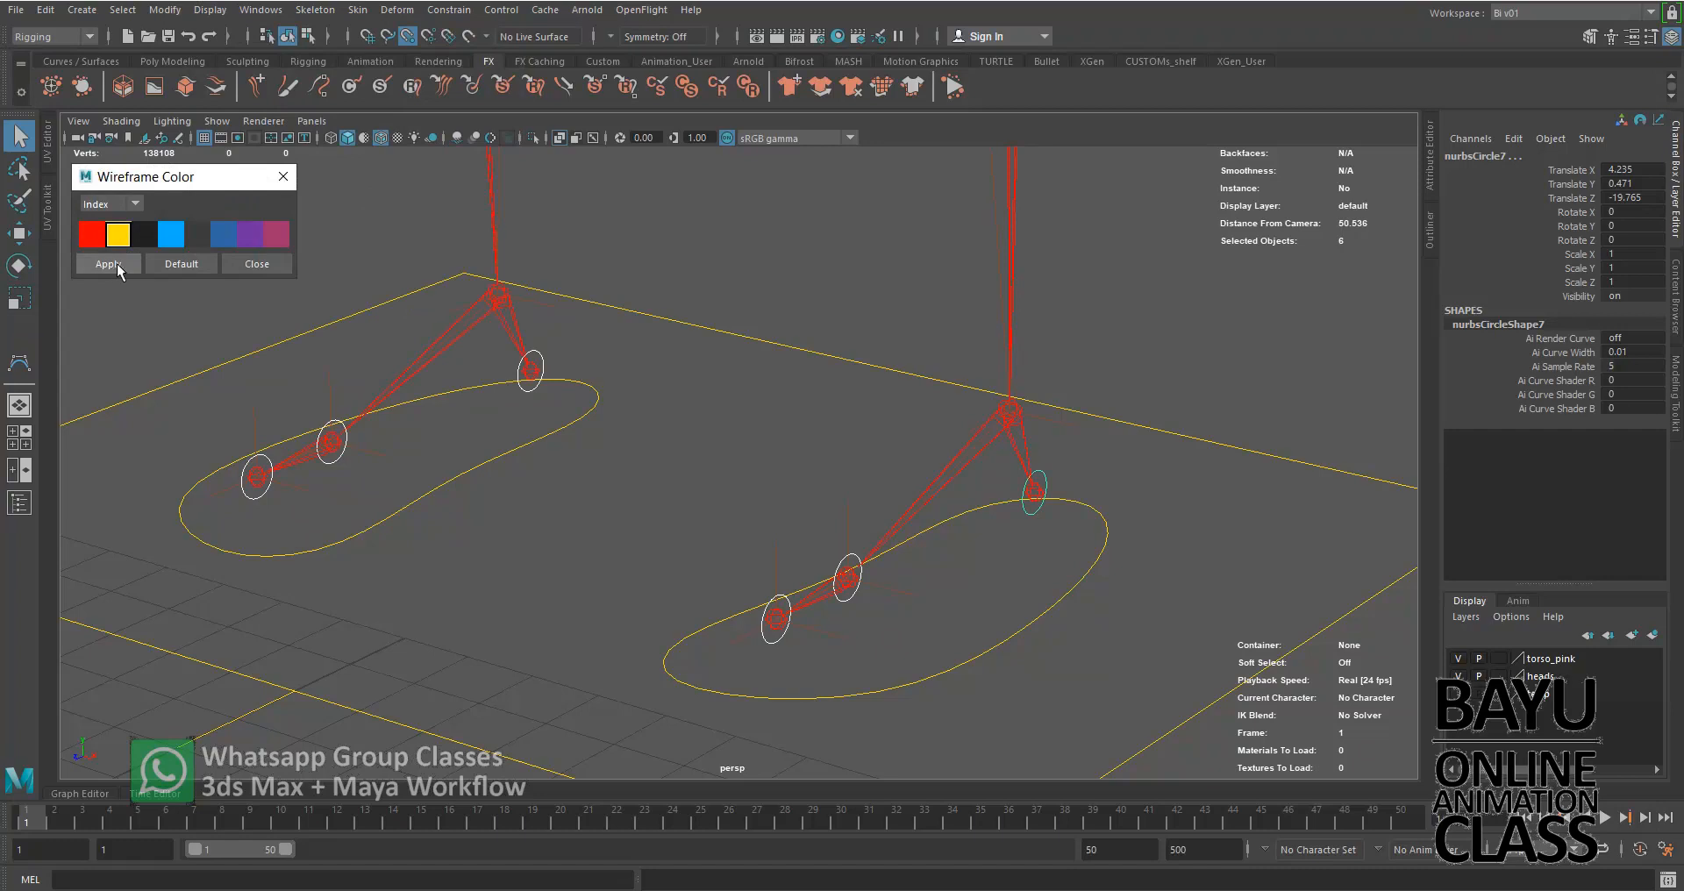
{"action": "left_click", "coordinate": [259, 264]}
{"action": "left_click", "coordinate": [702, 386]}
{"action": "left_click_drag", "start_coordinate": [724, 554], "coordinate": [752, 481], "text": "alt"}
{"action": "middle_click_drag", "start_coordinate": [752, 481], "coordinate": [715, 428], "text": "alt"}
{"action": "left_click_drag", "start_coordinate": [715, 428], "coordinate": [876, 450], "text": "alt"}
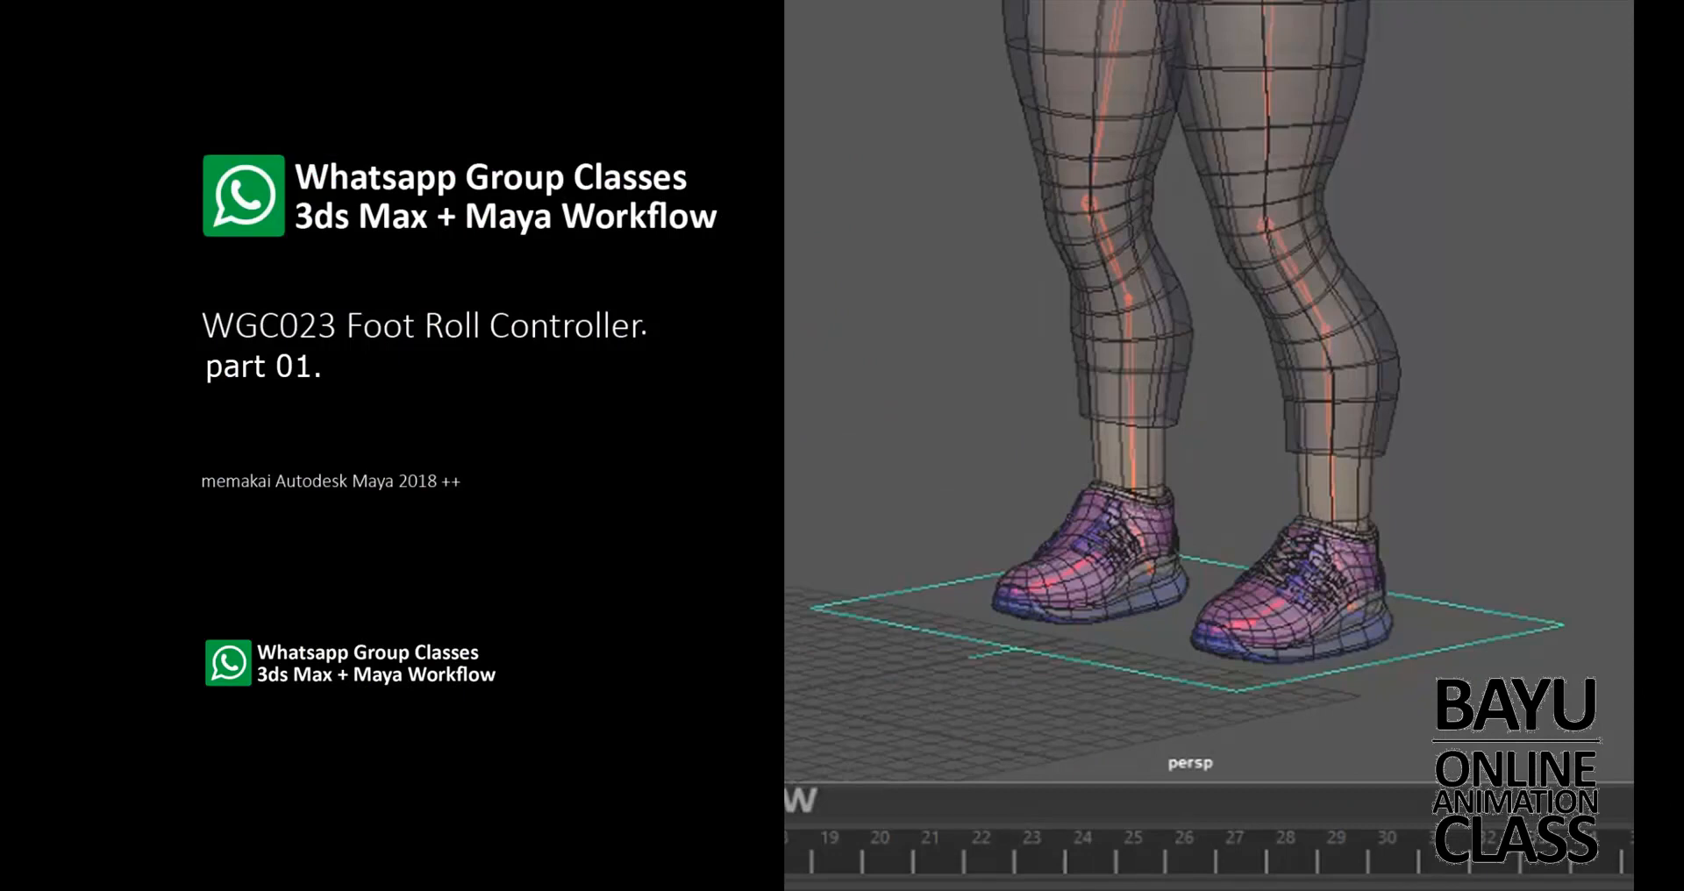